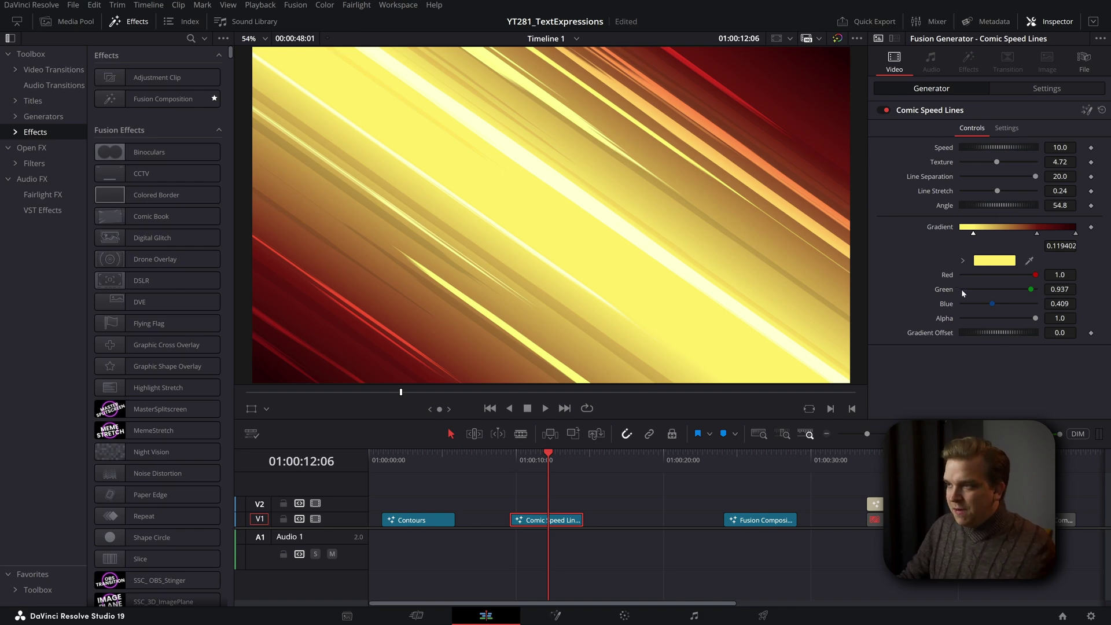
# Open the Comic Speed Lines generator in Fusion and view the output of its FastNoise2, FastNoise1, FastNoise1_1 and MultiMerge1 nodes.
pyautogui.click(1086, 113)
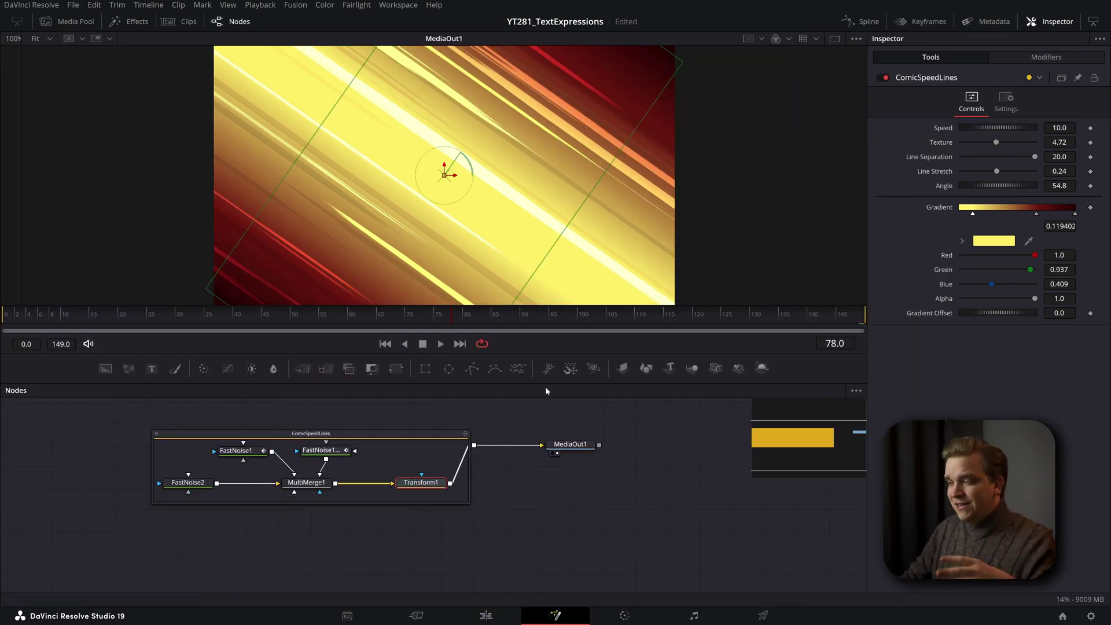
pyautogui.scroll(2, 246, 472)
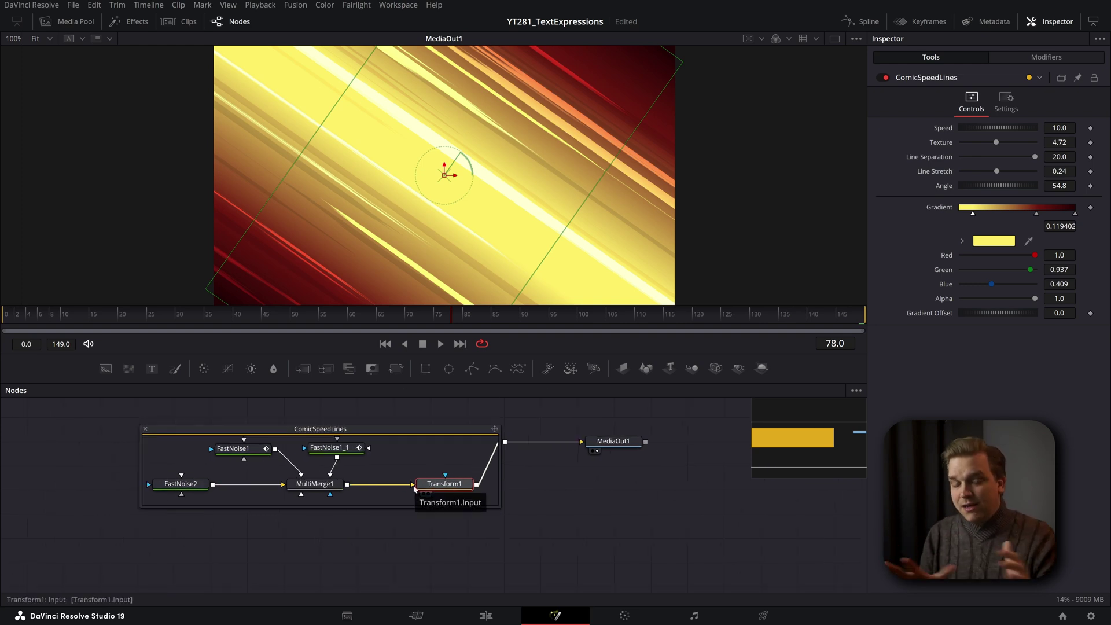
pyautogui.click(192, 489)
pyautogui.press('2')
pyautogui.click(250, 448)
pyautogui.press('2')
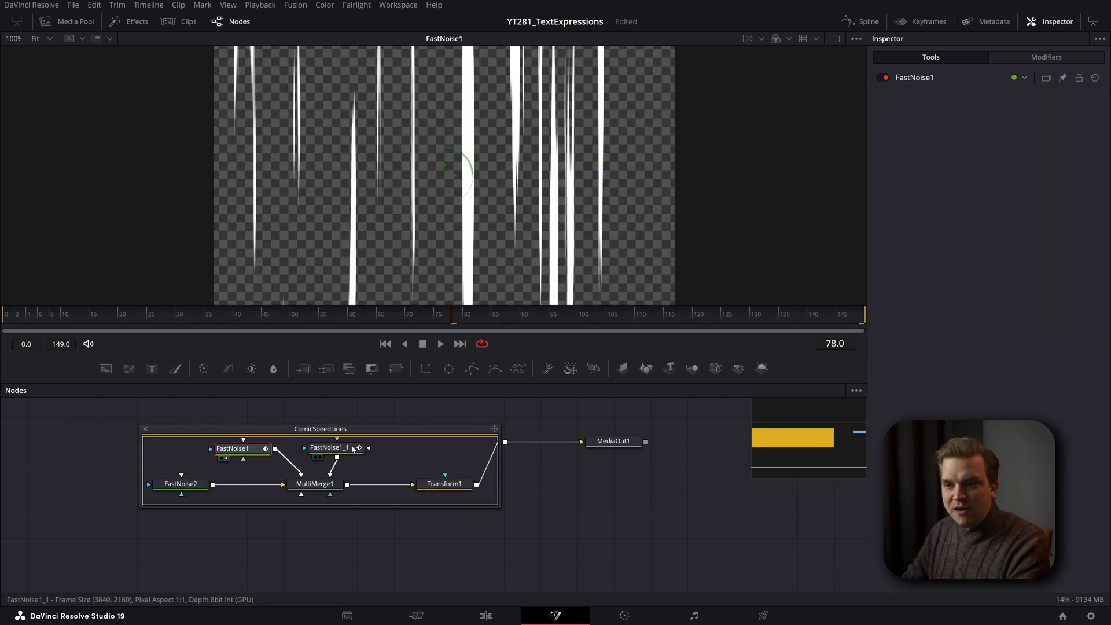
pyautogui.click(329, 447)
pyautogui.press('1')
pyautogui.click(300, 489)
pyautogui.press('1')
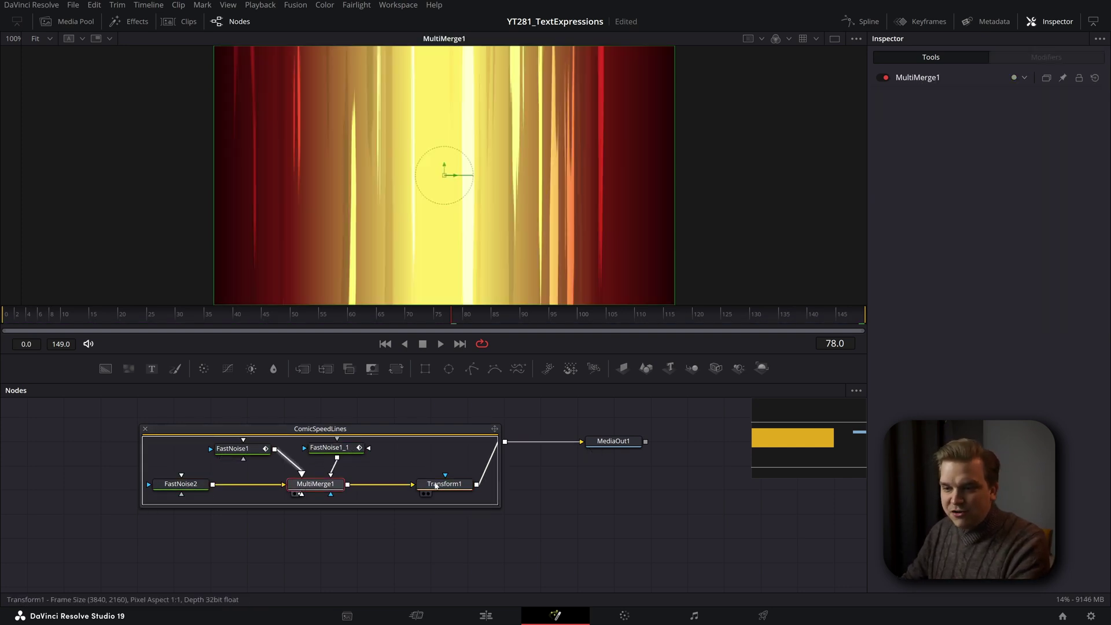
# Return to the edit timeline, select the Contours clip, and open it in Fusion with its Contours group expanded.
pyautogui.click(486, 615)
pyautogui.moveTo(431, 464); pyautogui.dragTo(416, 492)
pyautogui.click(417, 520)
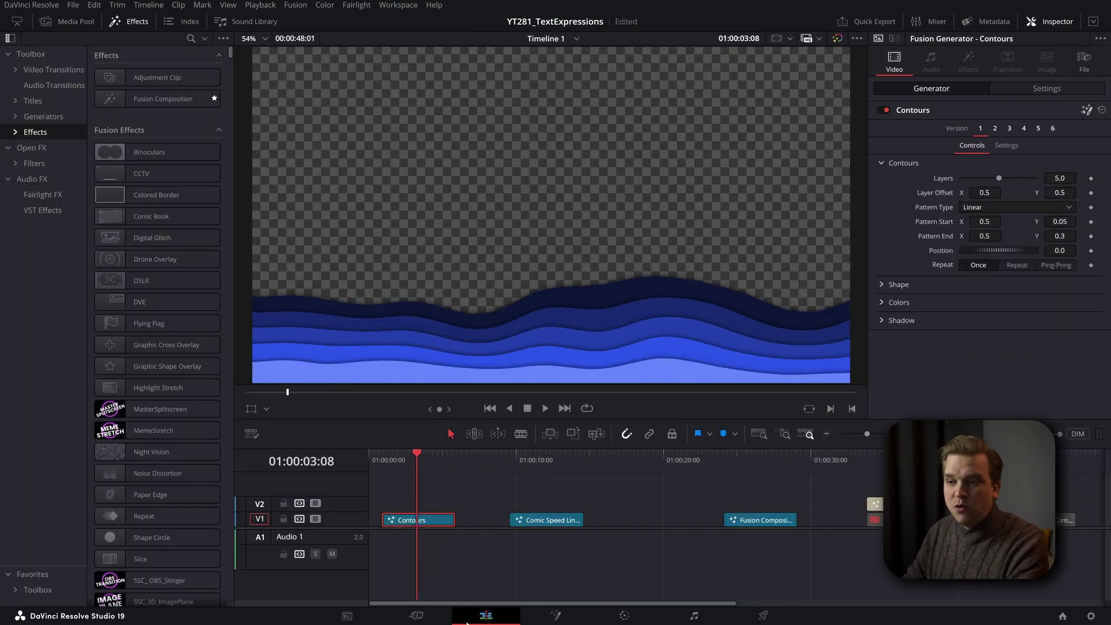
pyautogui.click(556, 615)
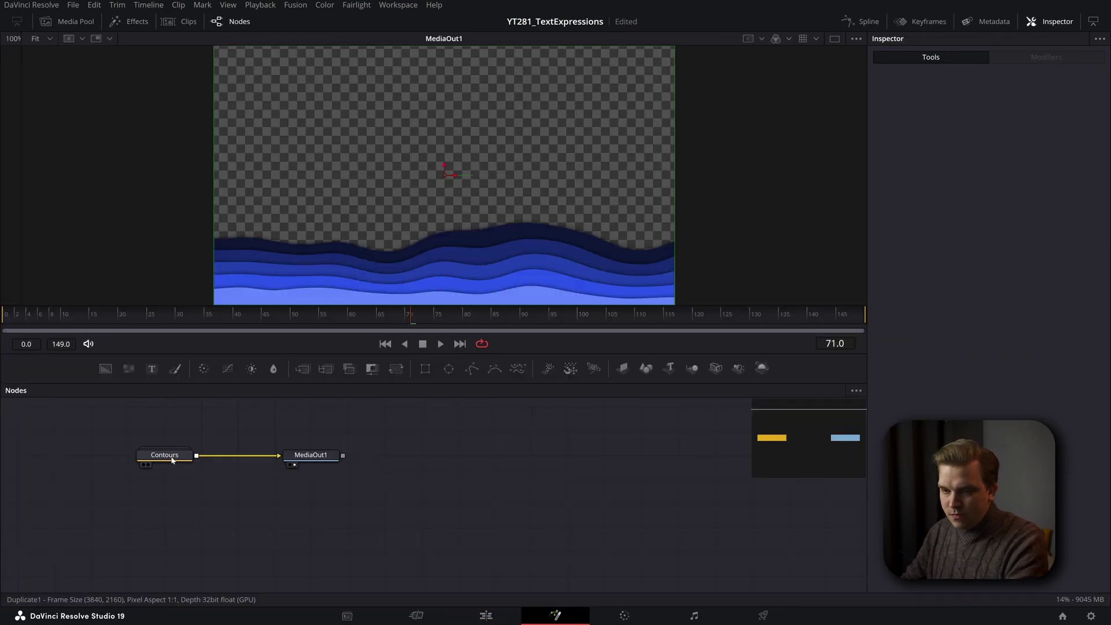
pyautogui.doubleClick(171, 456)
pyautogui.moveTo(183, 470); pyautogui.dragTo(317, 498)
pyautogui.scroll(2, 313, 497)
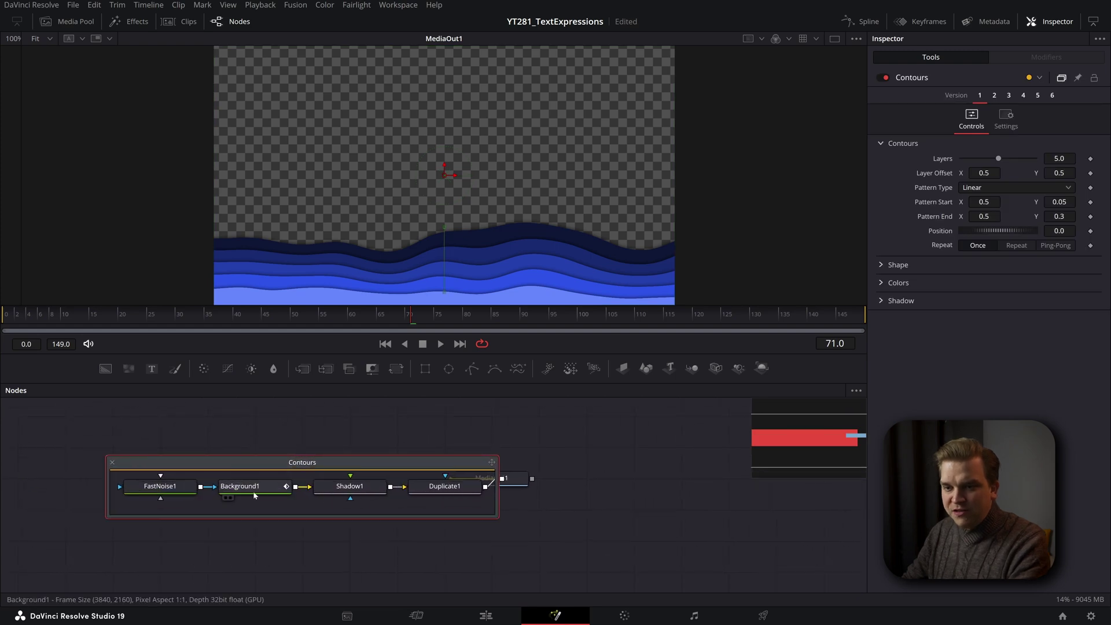
# View the output of the FastNoise1, Background1, Shadow1 and Duplicate1 nodes inside the Contours group in turn.
pyautogui.click(180, 489)
pyautogui.press('1')
pyautogui.click(241, 486)
pyautogui.press('1')
pyautogui.click(349, 486)
pyautogui.press('1')
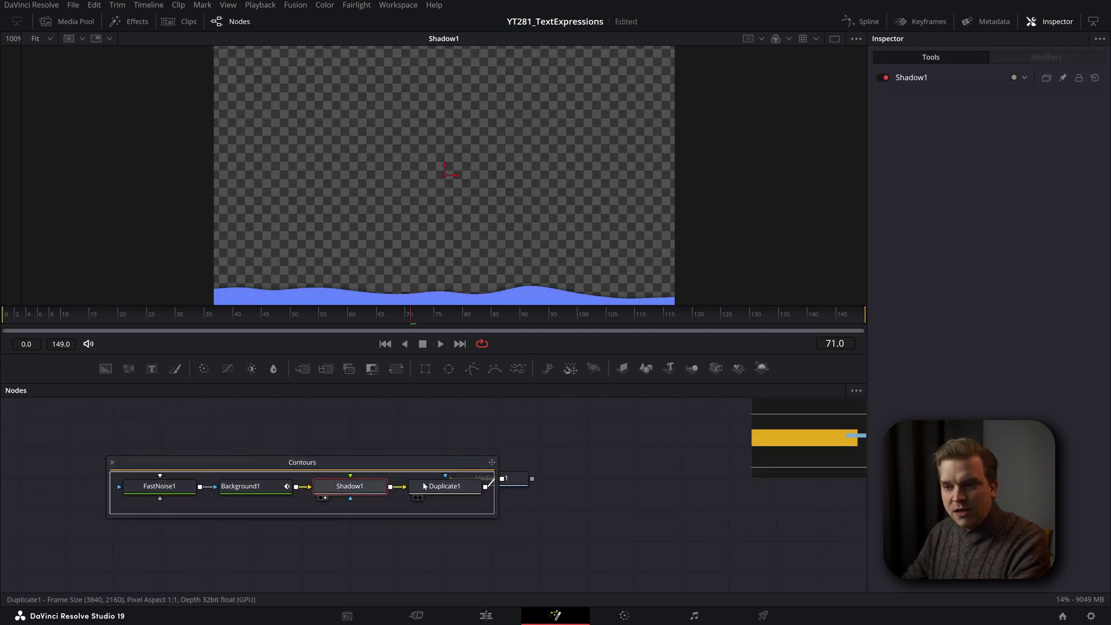
pyautogui.click(440, 487)
pyautogui.press('1')
# Switch the Contours group to version 3 and set its Movement Rate to 0.071.
pyautogui.click(439, 505)
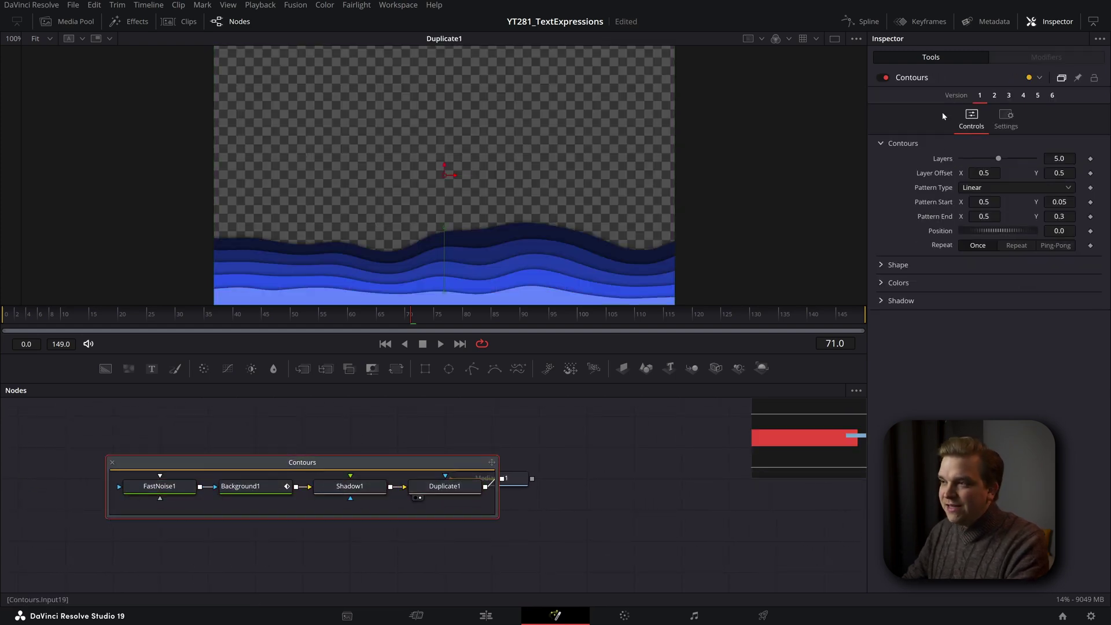
pyautogui.click(999, 100)
pyautogui.click(1012, 101)
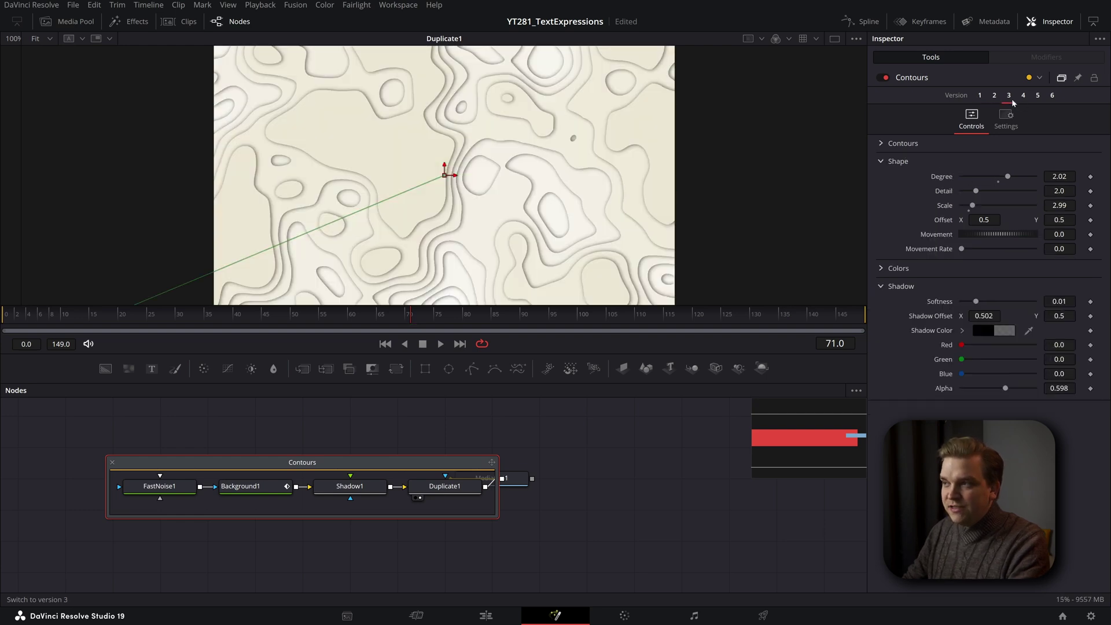
pyautogui.click(1023, 97)
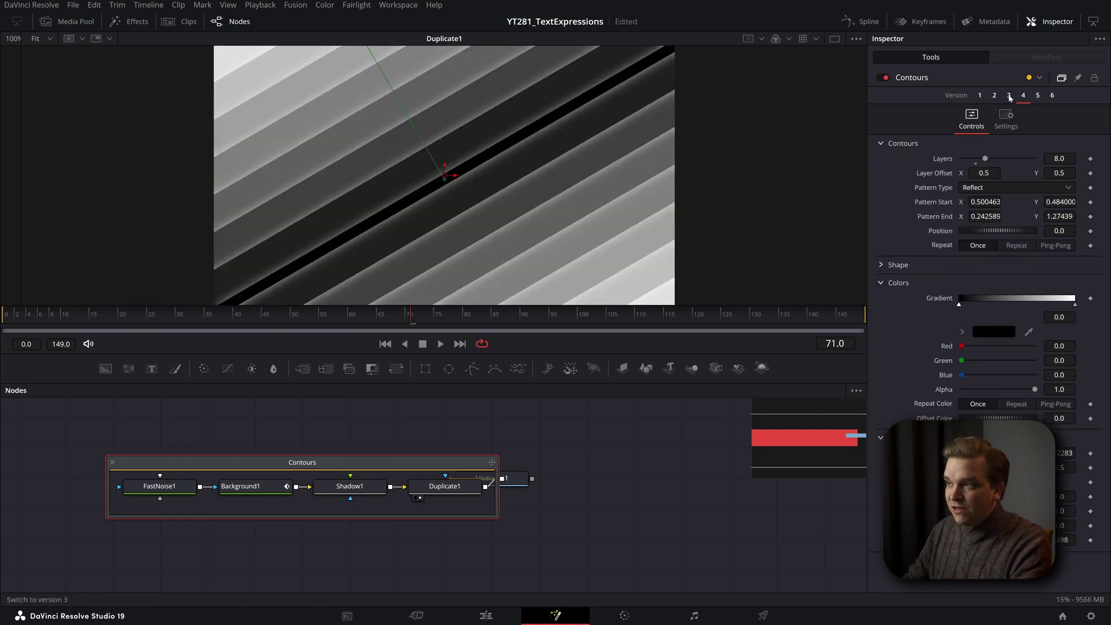
pyautogui.click(1009, 96)
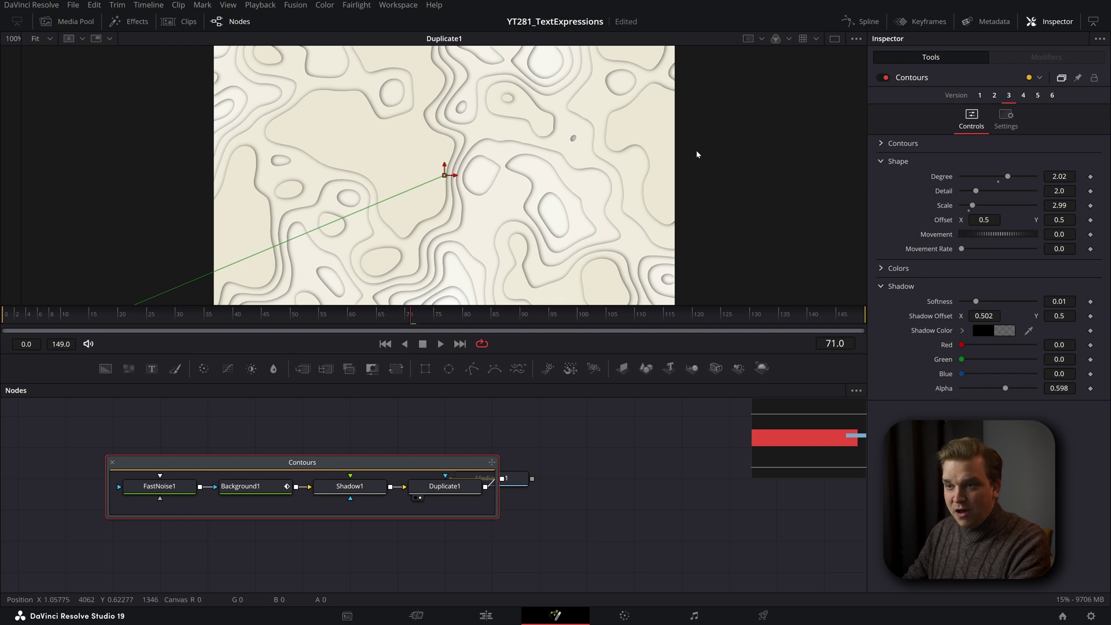
pyautogui.moveTo(962, 249); pyautogui.dragTo(966, 250)
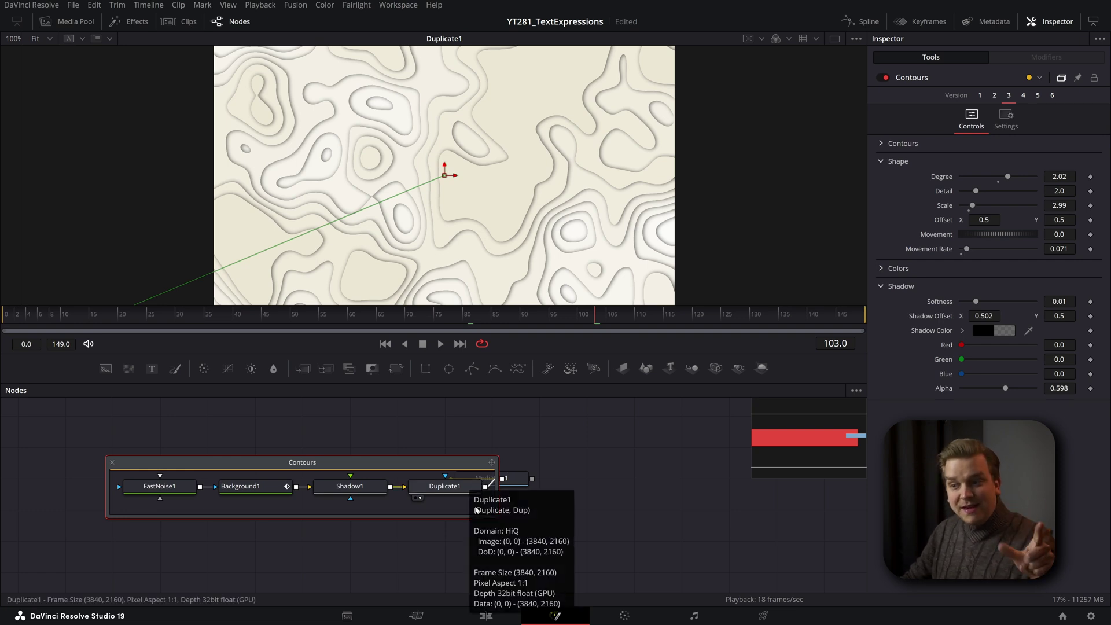
# Spread the node graph apart by moving the expanded Contours group and the MediaOut1 node away from each other.
pyautogui.moveTo(388, 472); pyautogui.dragTo(341, 471)
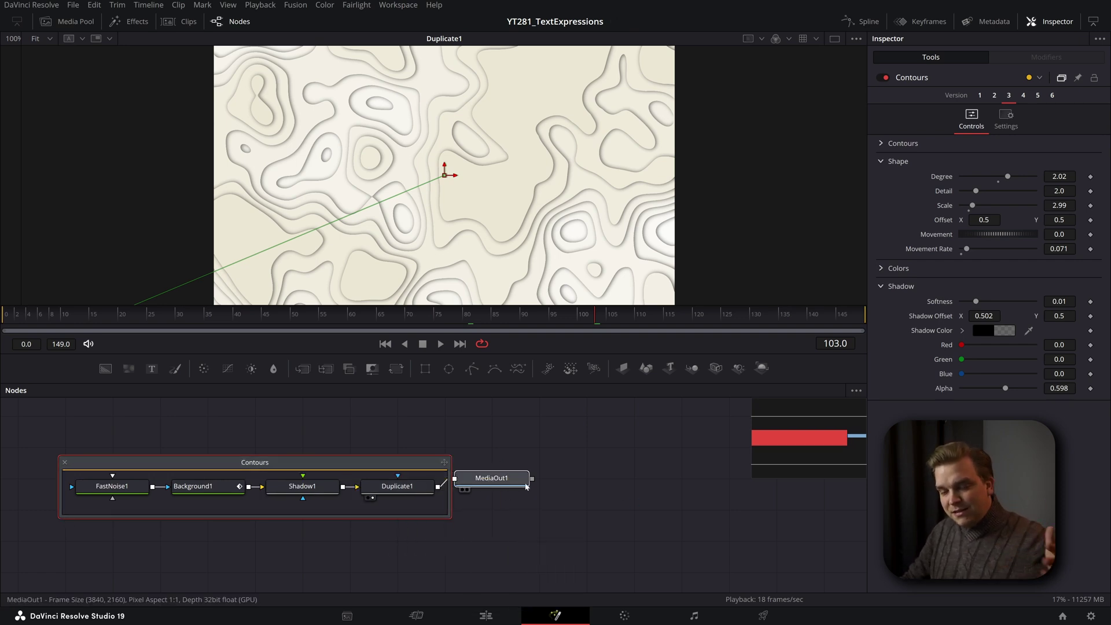
pyautogui.moveTo(523, 483); pyautogui.dragTo(619, 483)
pyautogui.scroll(2, 523, 455)
pyautogui.scroll(-1, 559, 453)
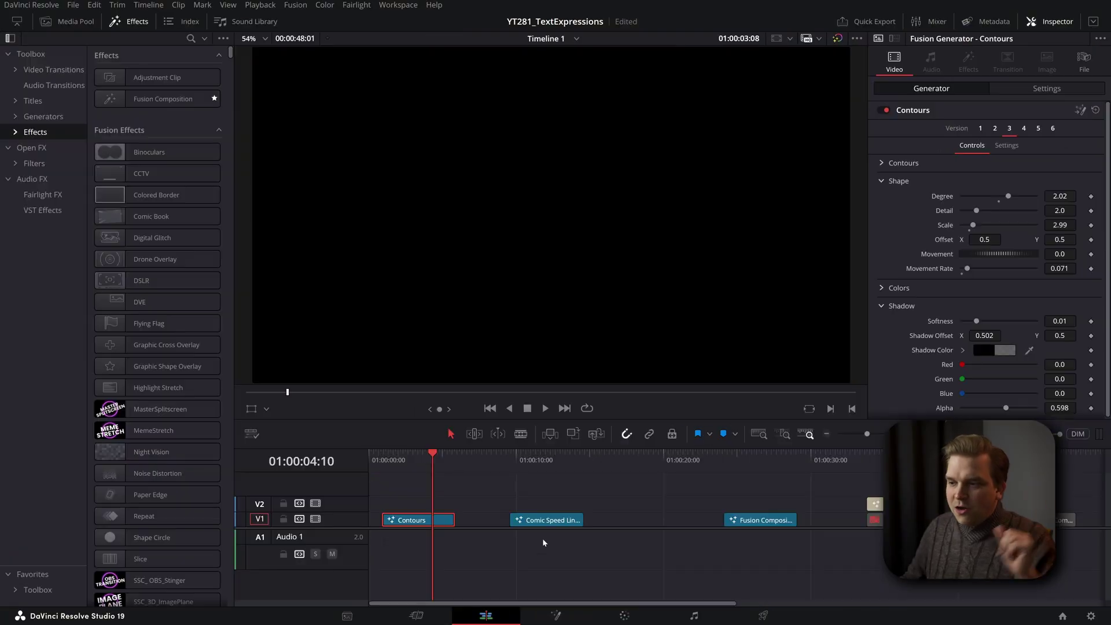
# Open the Fusion Composition clip from the timeline in Fusion and view the RC_VIP node's output.
pyautogui.click(741, 463)
pyautogui.click(553, 615)
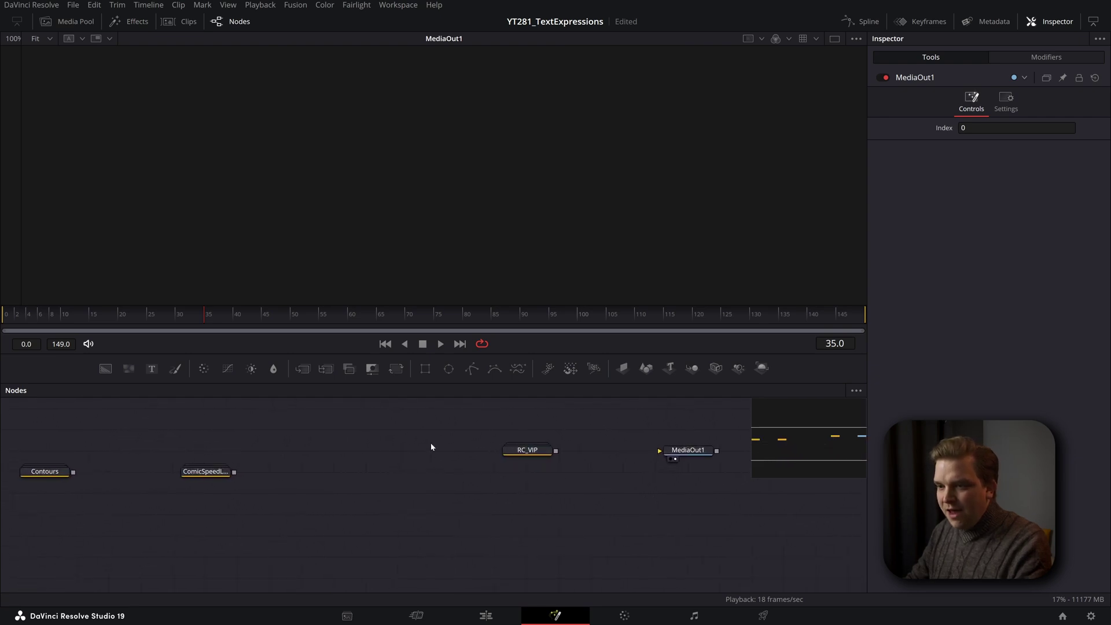
pyautogui.click(495, 481)
pyautogui.scroll(4, 530, 503)
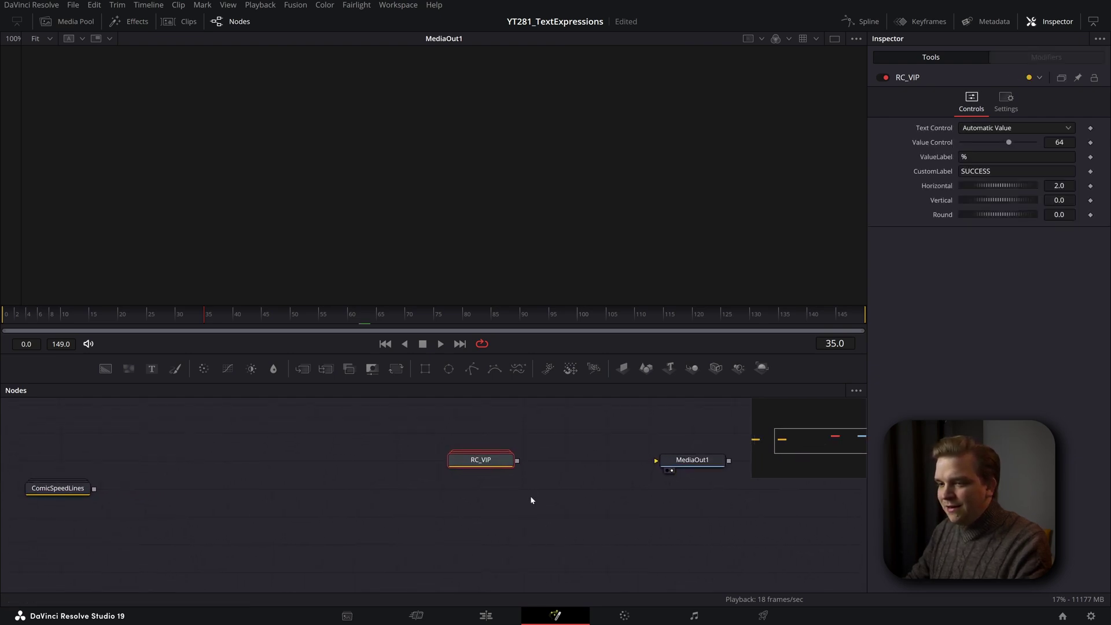
pyautogui.press('1')
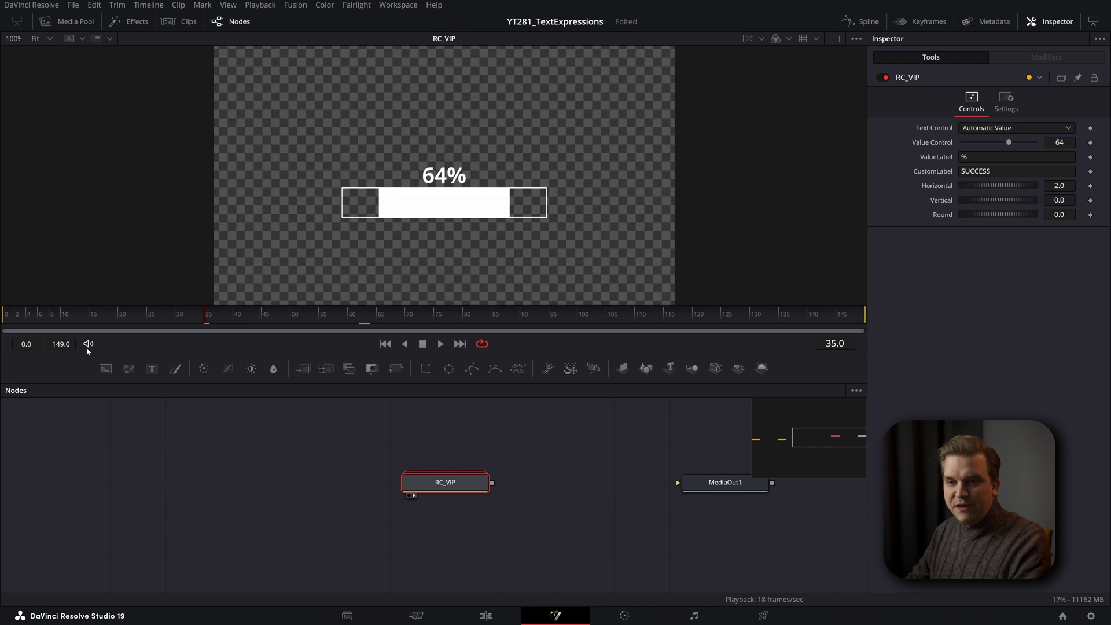
# Play the RC_VIP animation from the first frame, check its ending, and replay it from the start.
pyautogui.press('Home')
pyautogui.press('space')
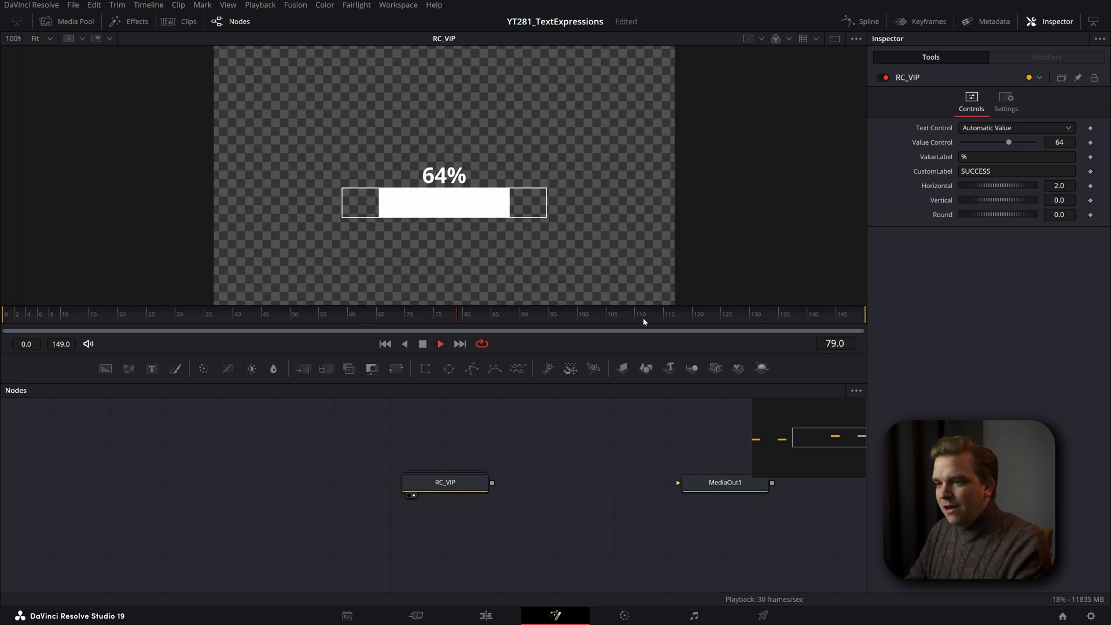
pyautogui.click(826, 324)
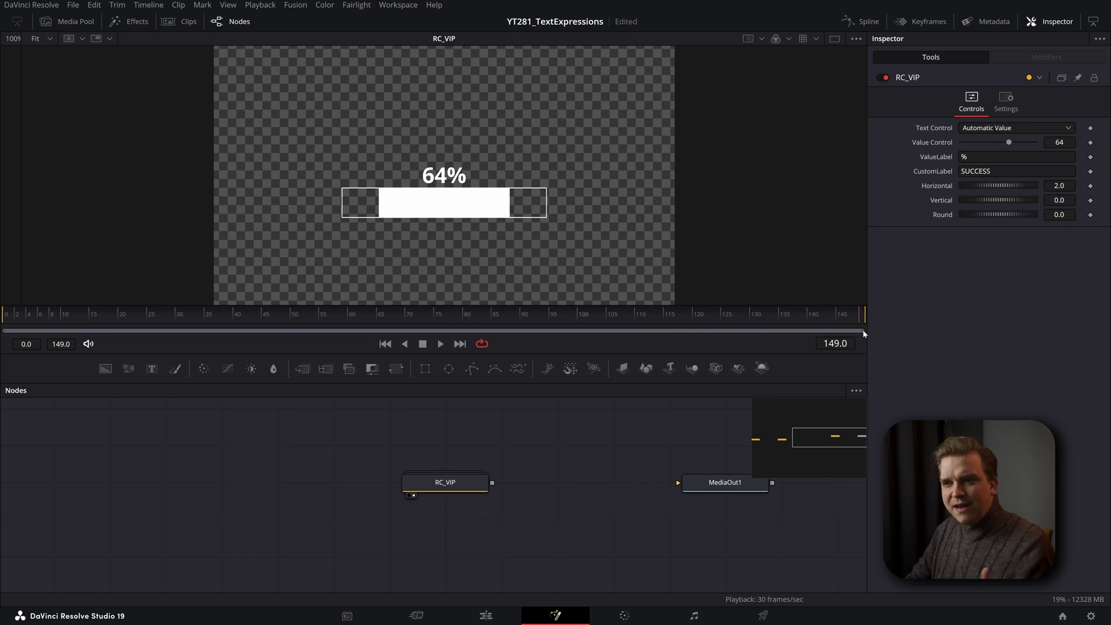
pyautogui.press('space')
pyautogui.press('Home')
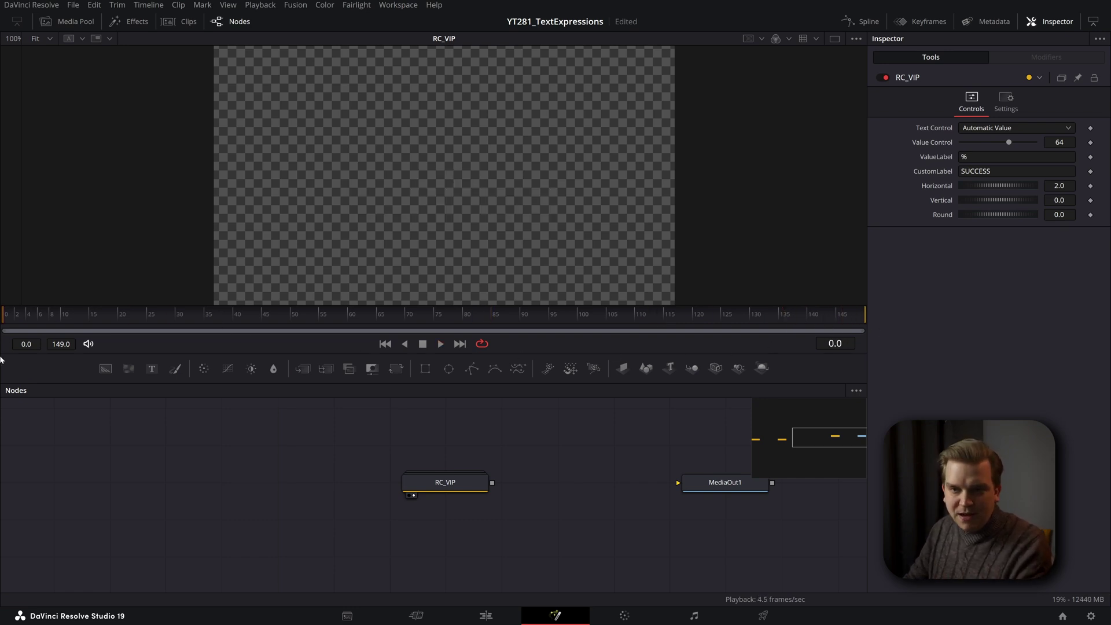
pyautogui.press('space')
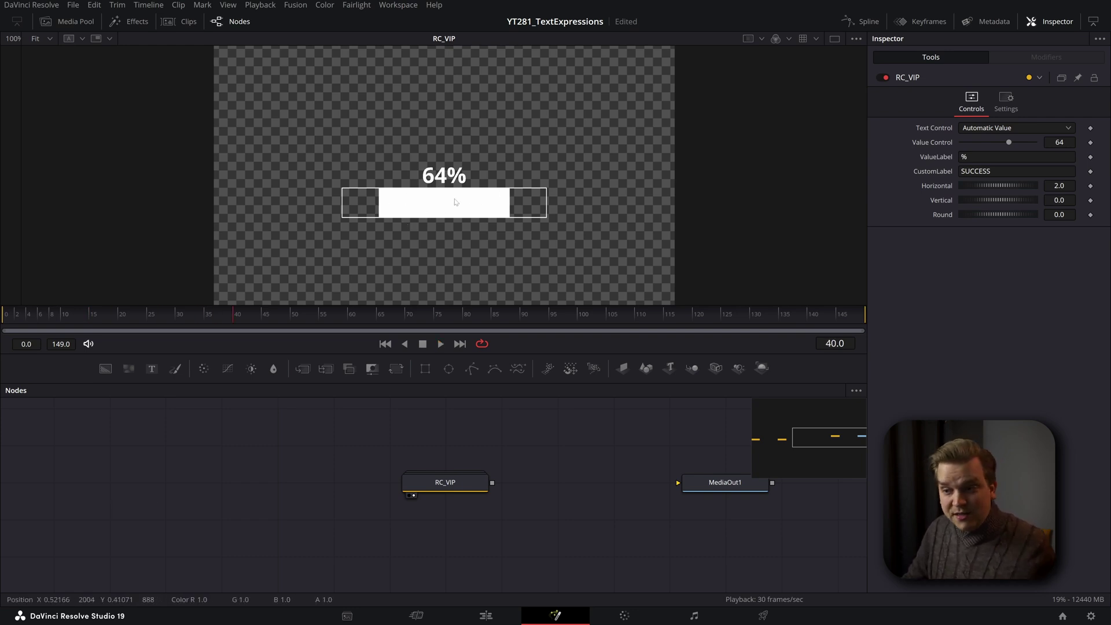
# Set RC_VIP's Text Control to Custom Label and change the custom label text to "SUBSCRIBE!!!!".
pyautogui.click(471, 484)
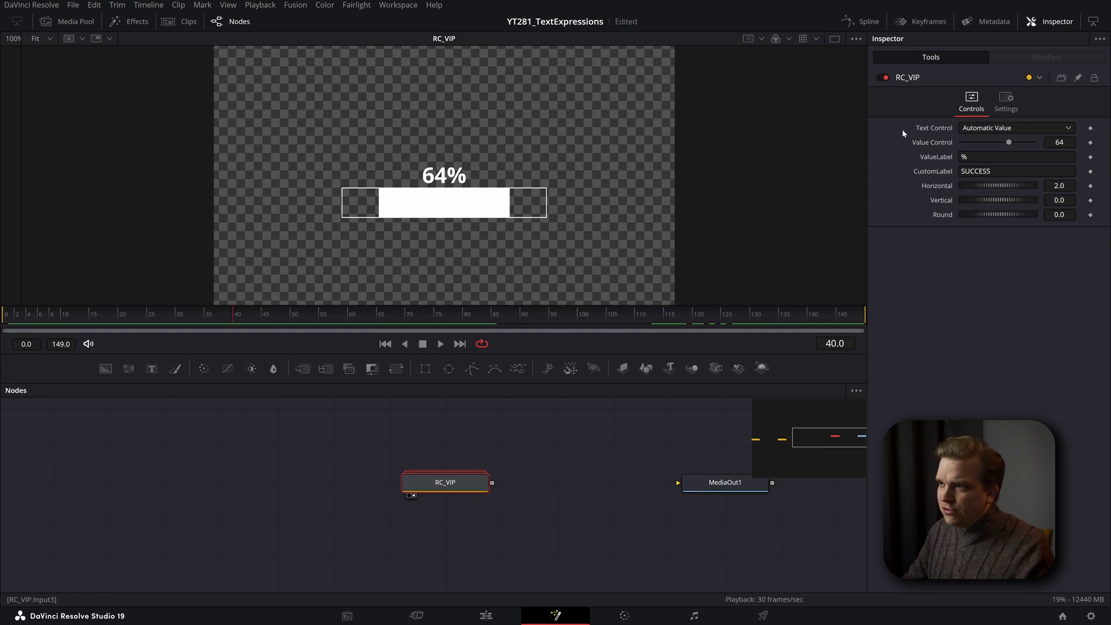
pyautogui.click(978, 129)
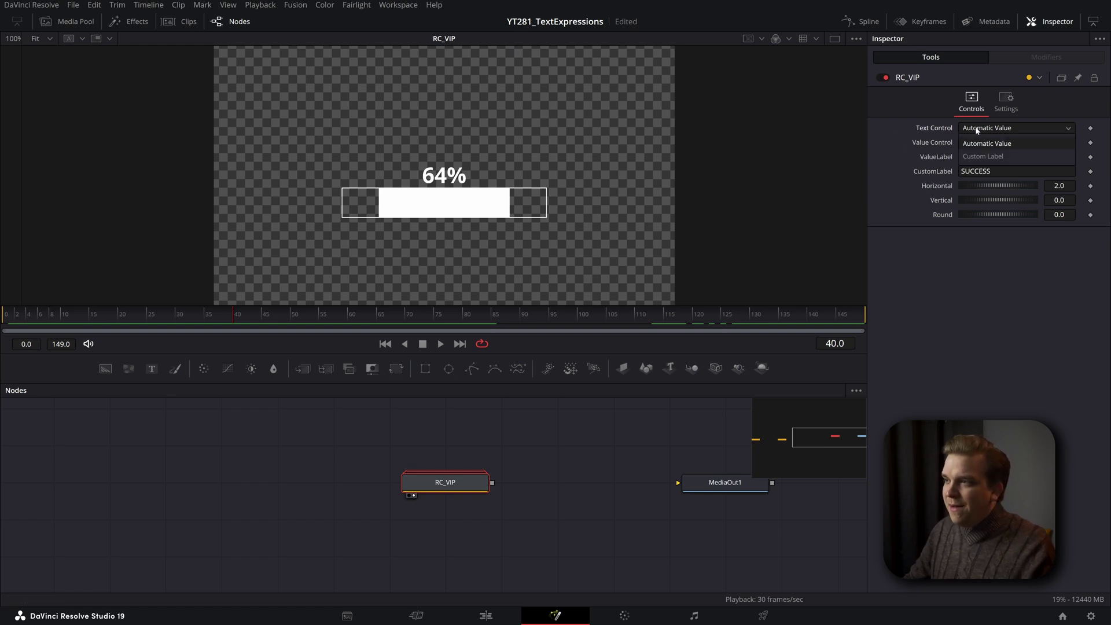
pyautogui.click(982, 146)
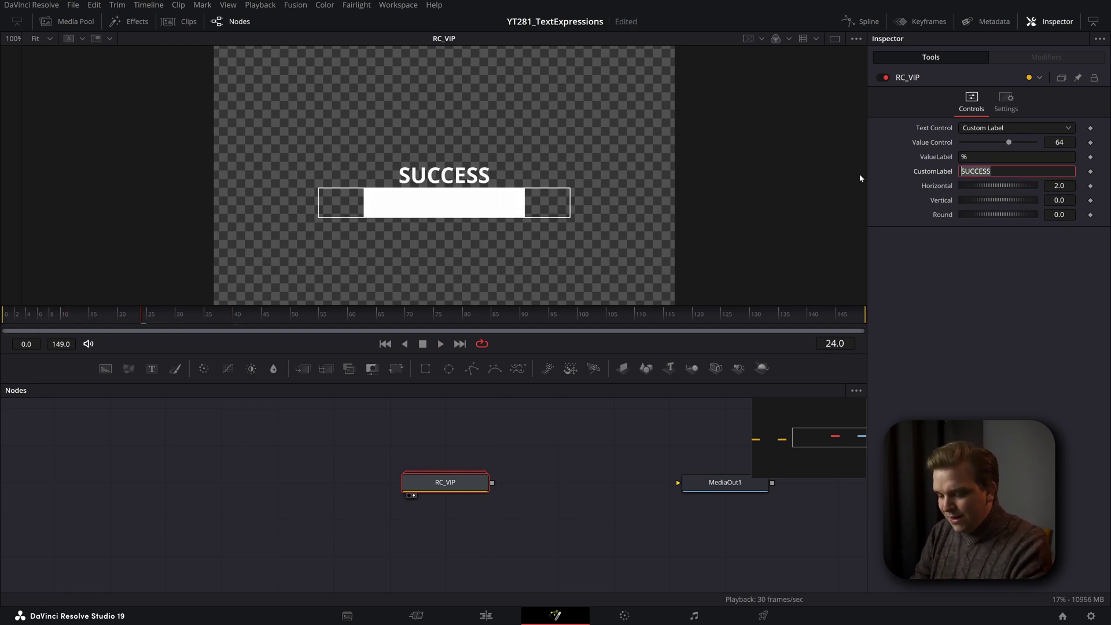
pyautogui.write('YESSS')
pyautogui.press('BackSpace')
pyautogui.press('BackSpace')
pyautogui.press('BackSpace')
pyautogui.press('BackSpace')
pyautogui.press('BackSpace')
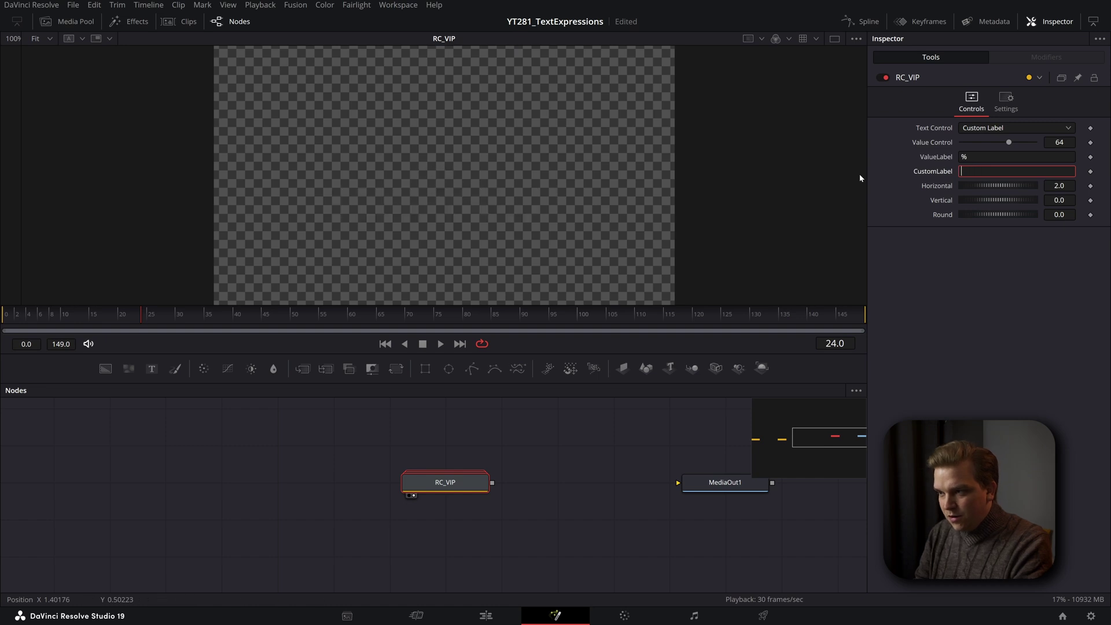
pyautogui.write('SUBSCRIBE!!!!')
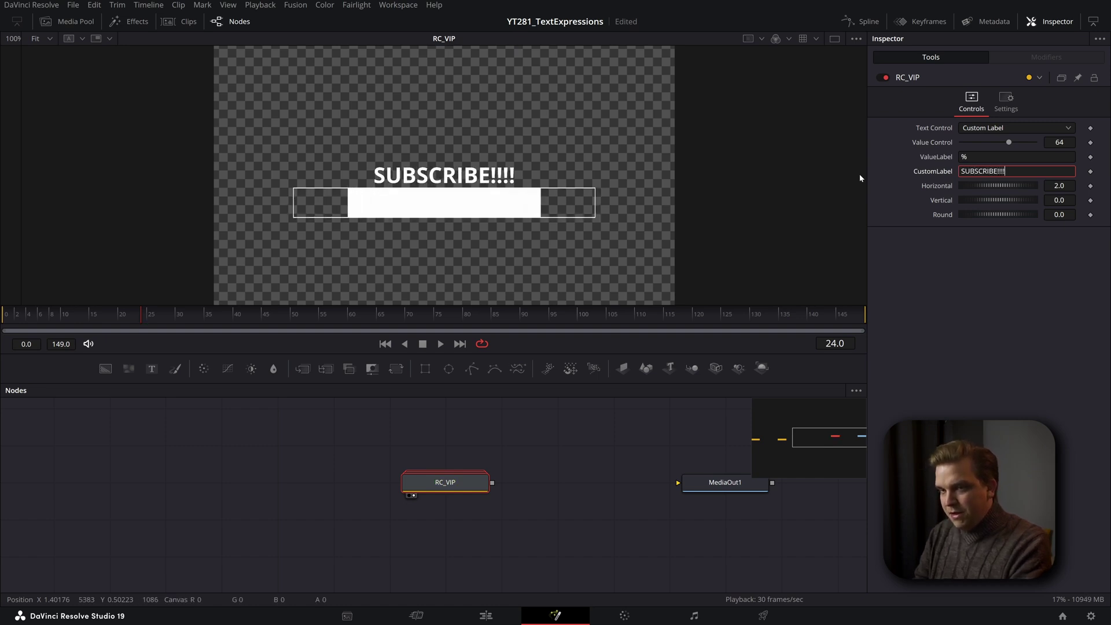
# Switch RC_VIP's Text Control to Automatic Value and set the value label to "tacos" with a space before it.
pyautogui.click(1004, 128)
pyautogui.click(999, 144)
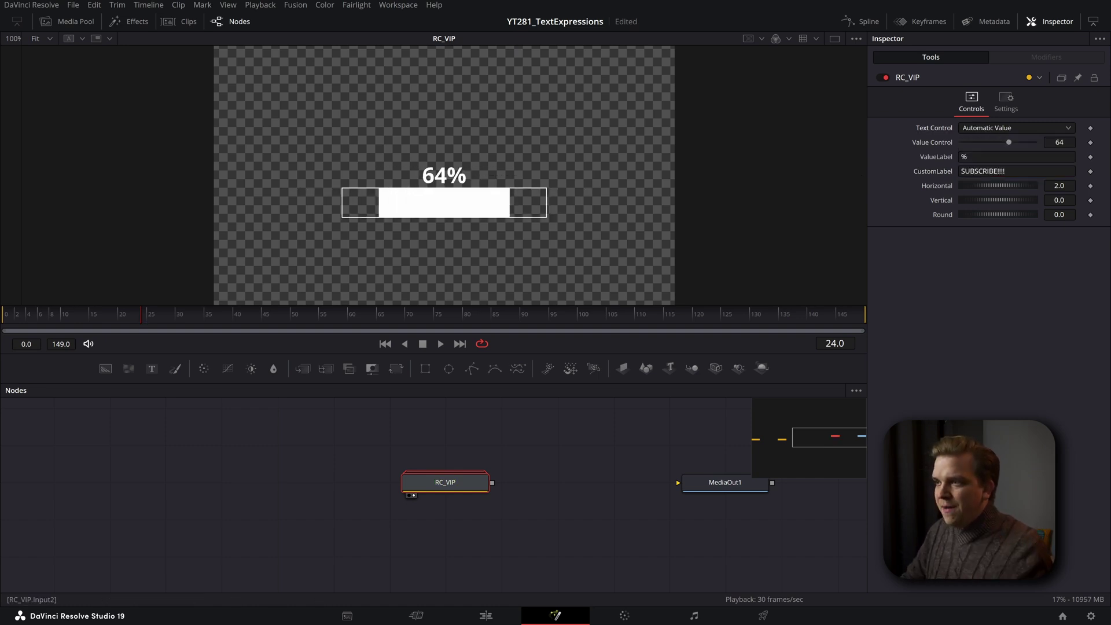
pyautogui.press('BackSpace')
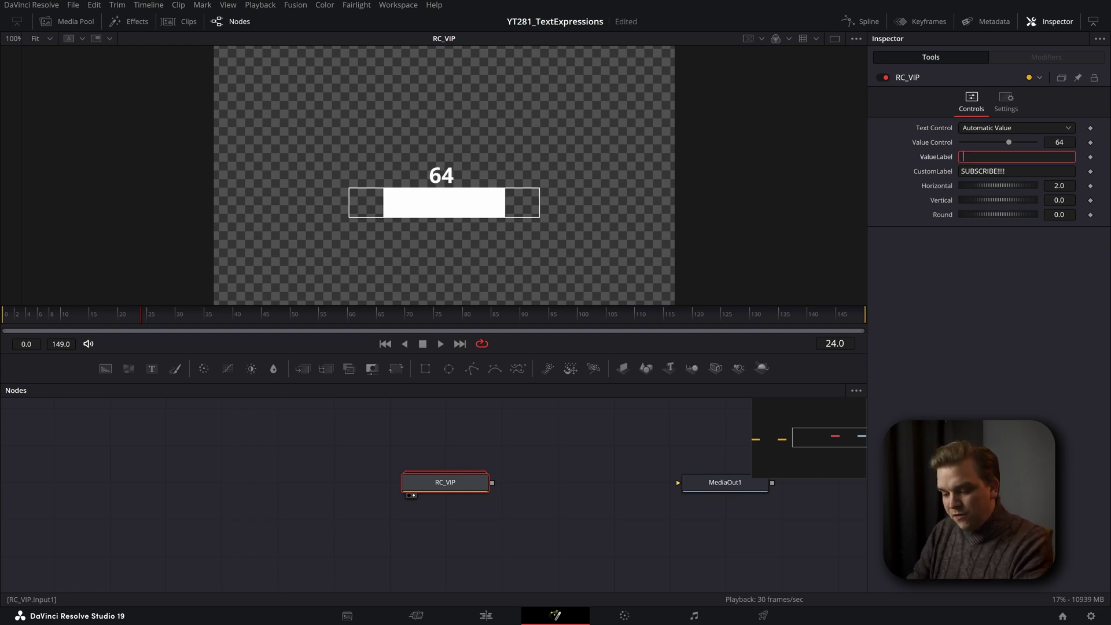
pyautogui.write('tacos')
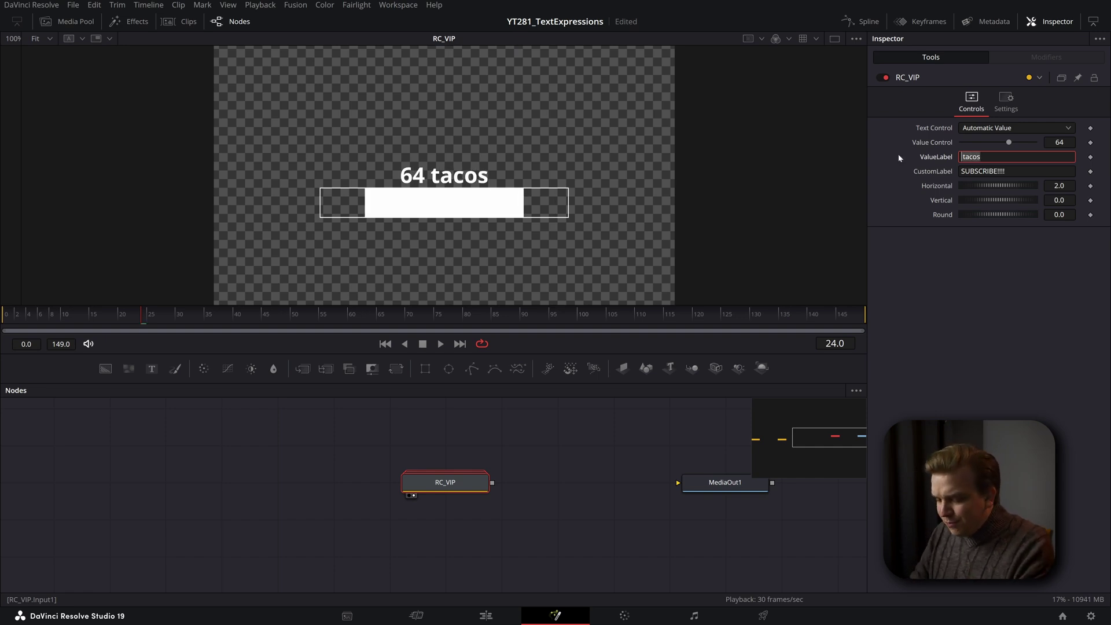
pyautogui.write('%')
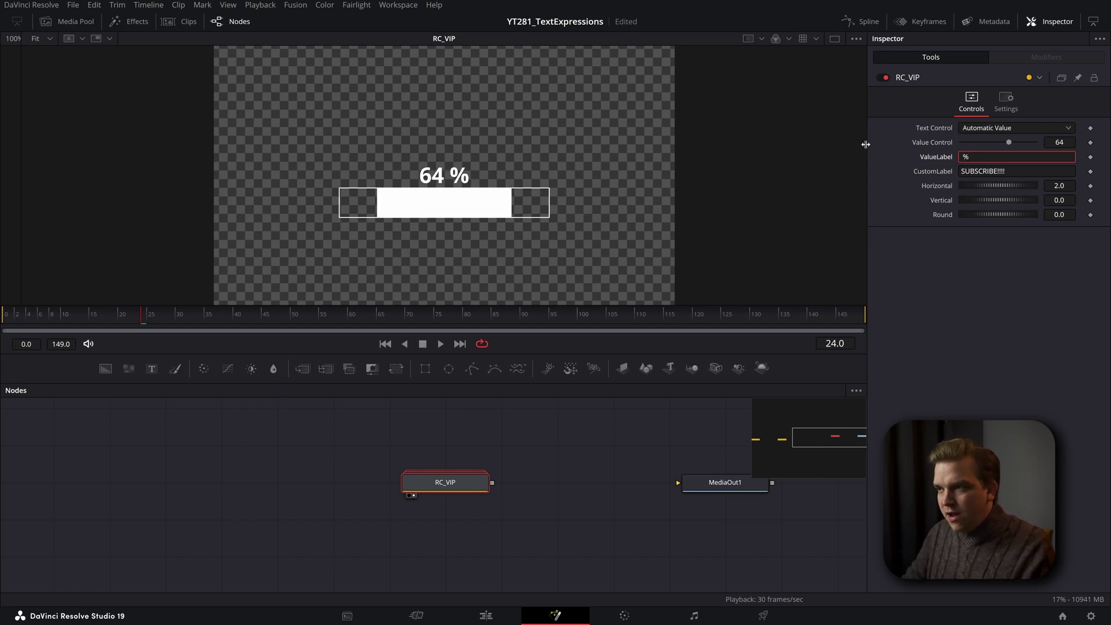
# Set RC_VIP's value label to "%", Value Control to 45, Horizontal to 2.312, Vertical to 0.001 and Round to 1.83.
pyautogui.moveTo(1008, 144); pyautogui.dragTo(999, 201)
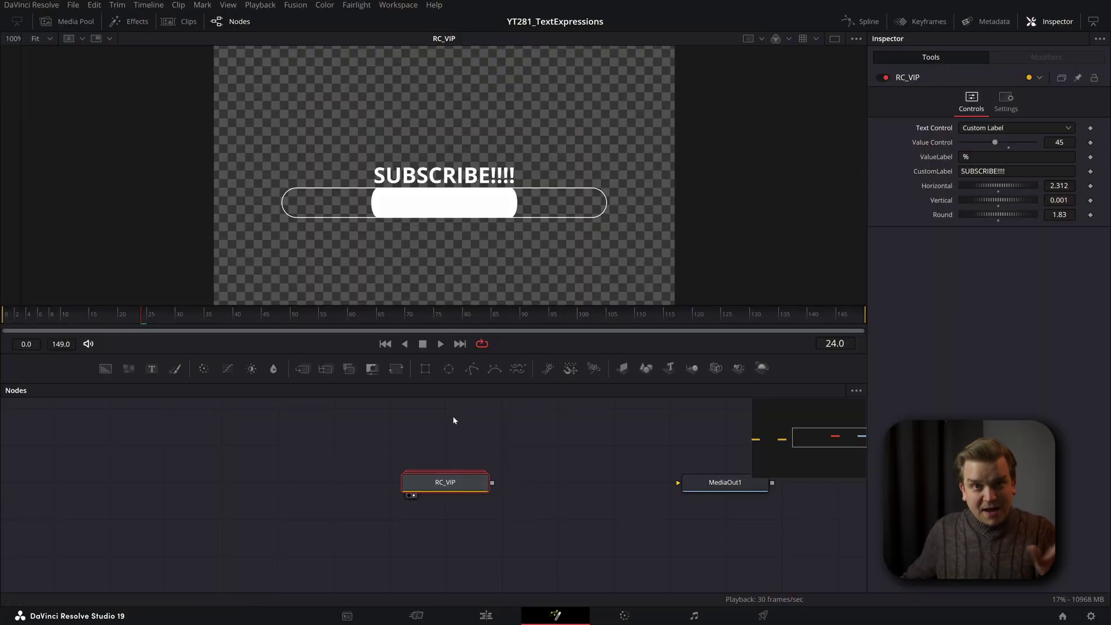
# Expand the RC_VIP group and set the New Control user setting of its Text1_1 node to Automatic Value.
pyautogui.doubleClick(454, 482)
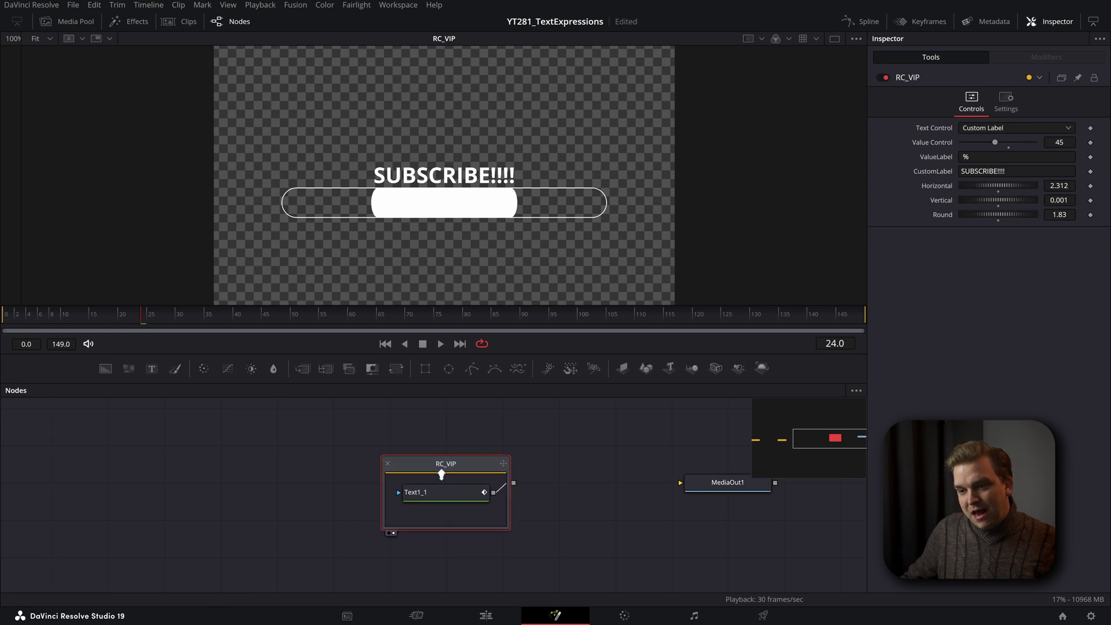
pyautogui.click(453, 500)
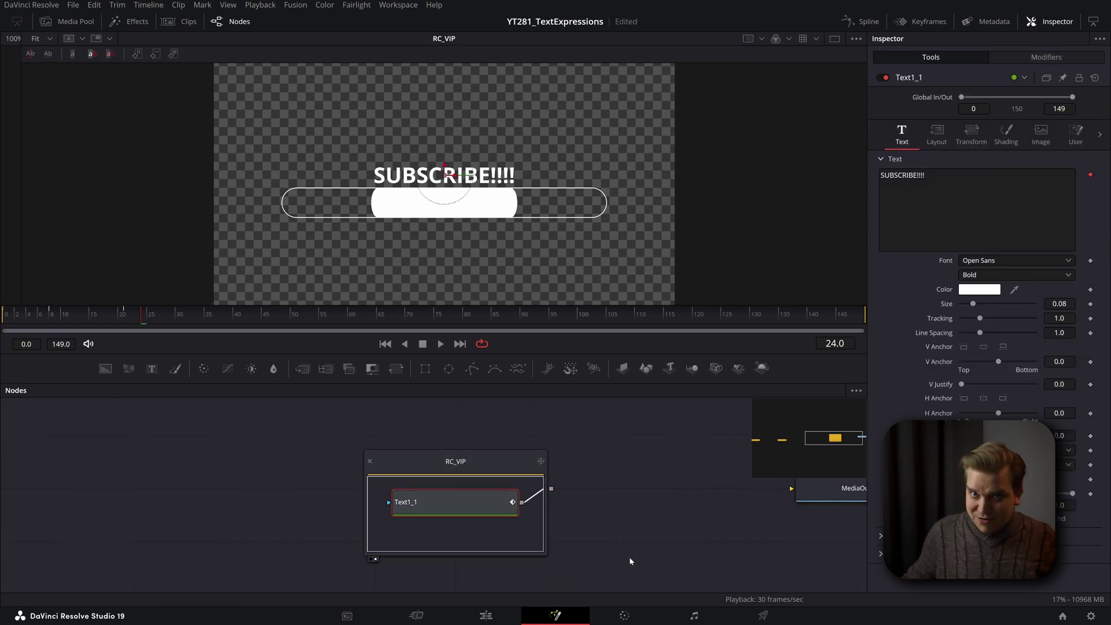
pyautogui.click(1075, 133)
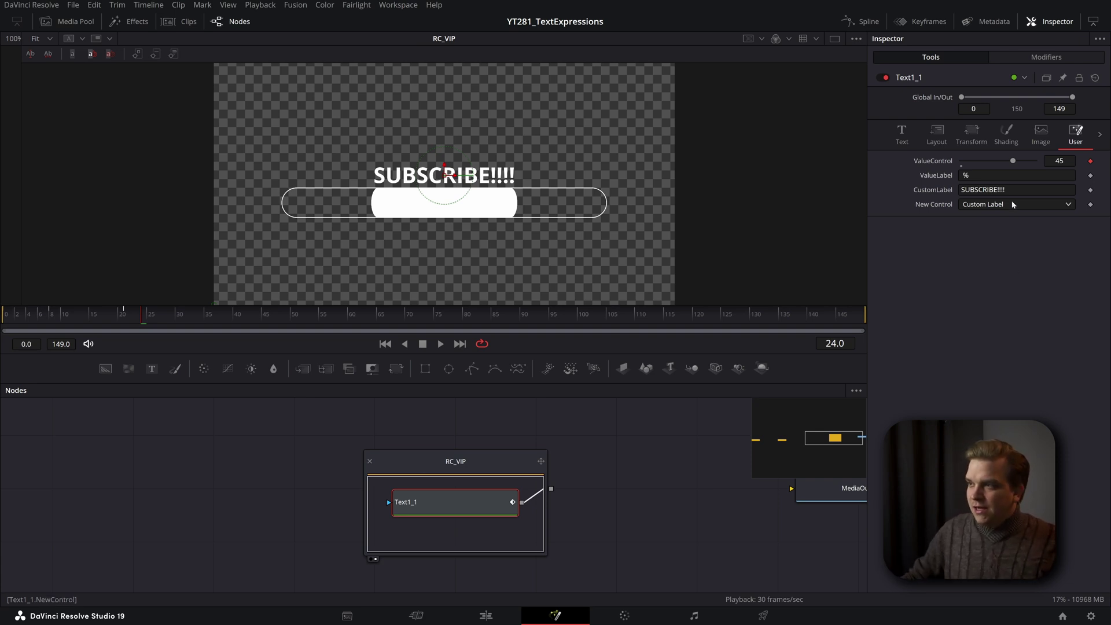
pyautogui.click(1006, 134)
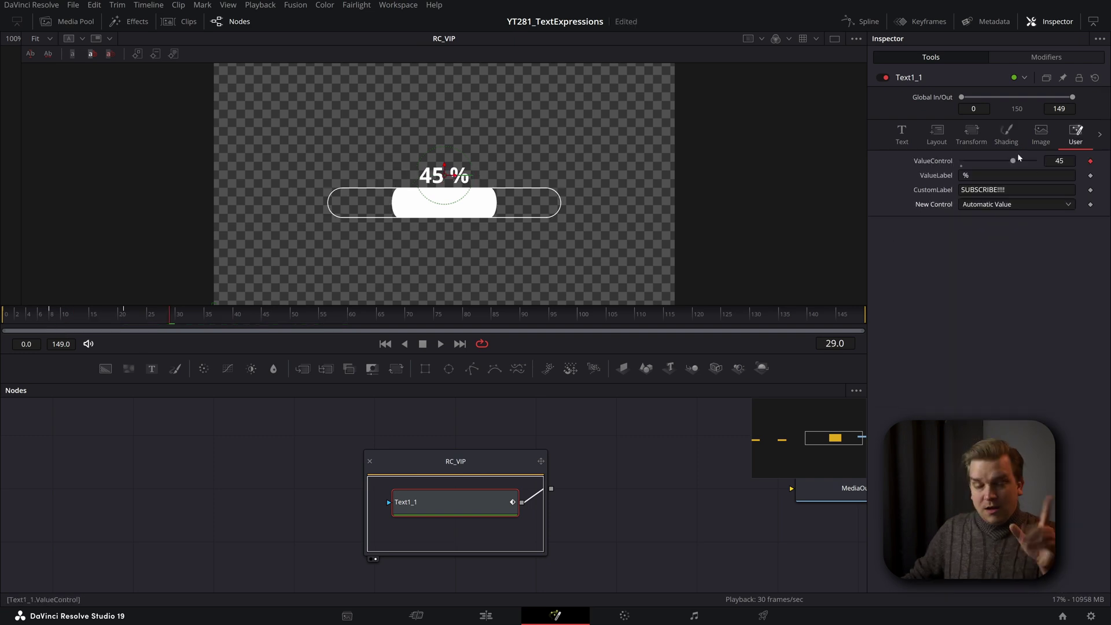
# Toggle Text1_1's Black Shadow and Red Outline shading elements off and back on to see which part of the progress bar each draws.
pyautogui.click(1006, 135)
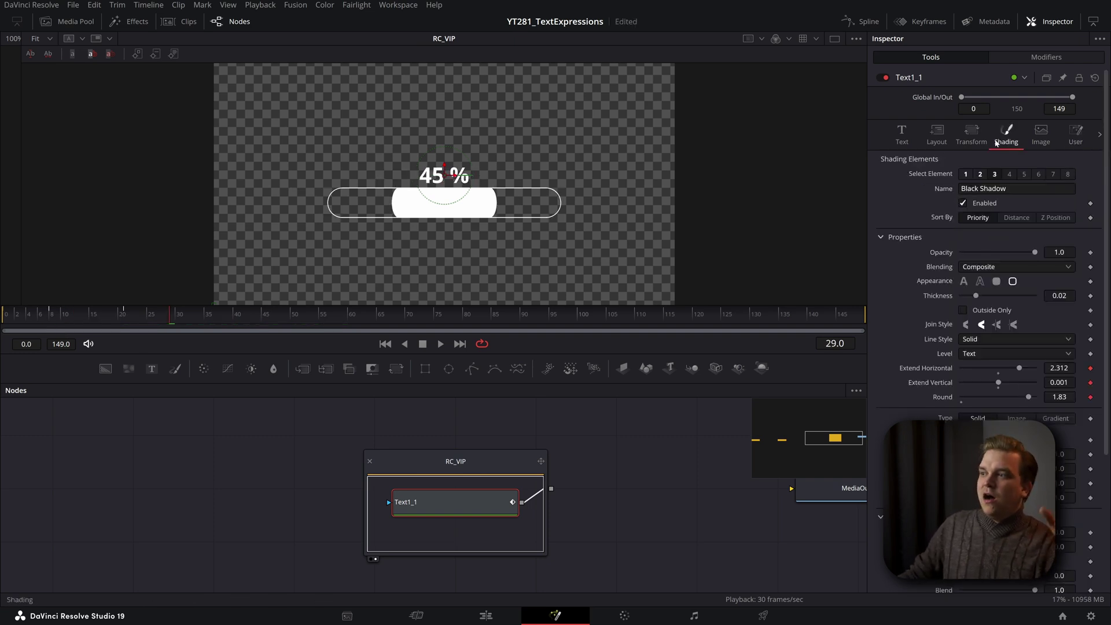
pyautogui.click(963, 203)
pyautogui.click(963, 203)
pyautogui.click(980, 174)
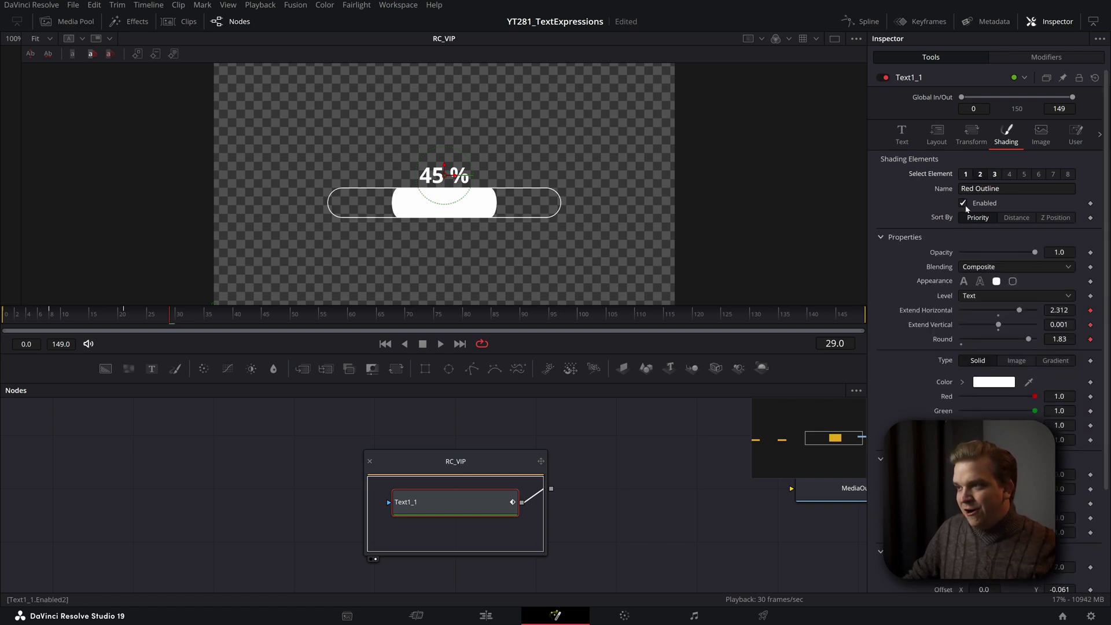
pyautogui.click(963, 203)
pyautogui.click(962, 202)
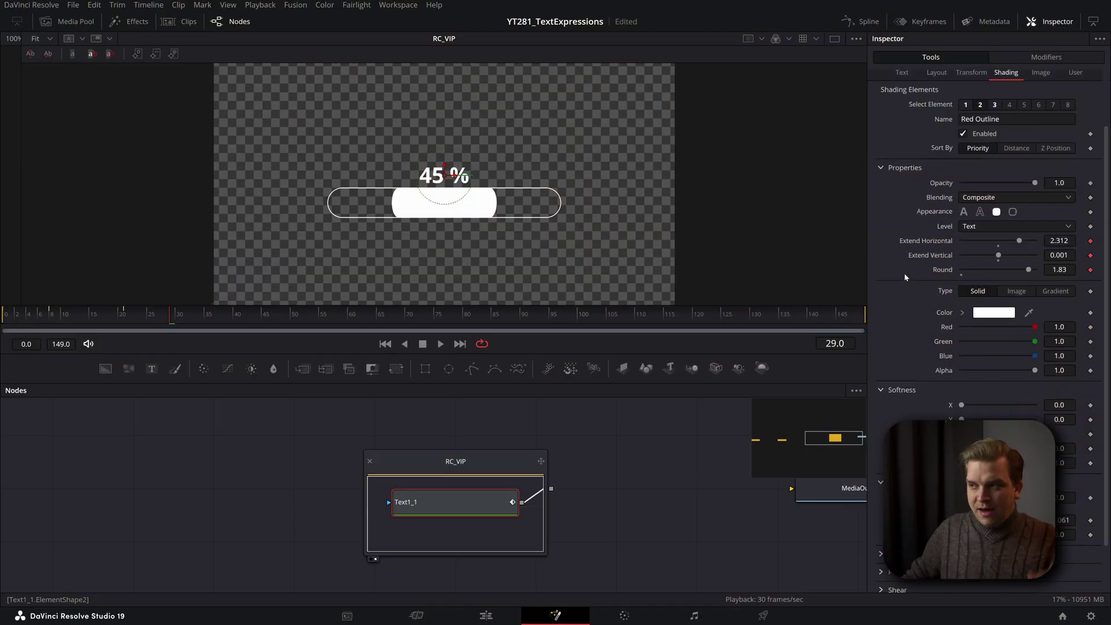
# Examine the shading, extend, round and size properties of Text1_1's Red Outline and Black Shadow elements.
pyautogui.scroll(-2, 911, 284)
pyautogui.scroll(4, 989, 181)
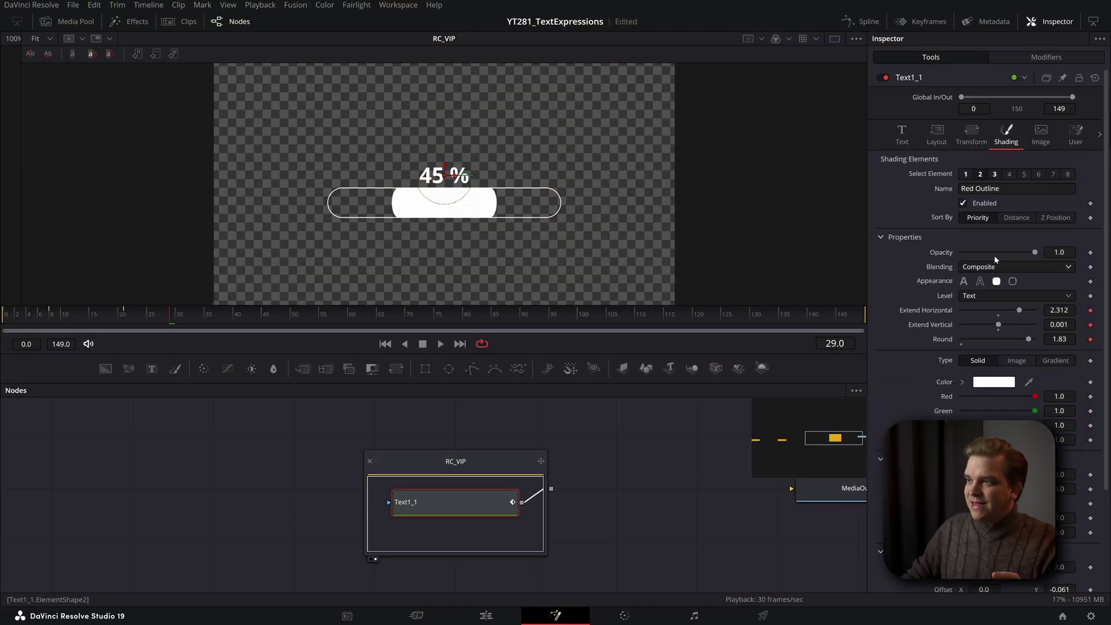
pyautogui.scroll(-4, 977, 282)
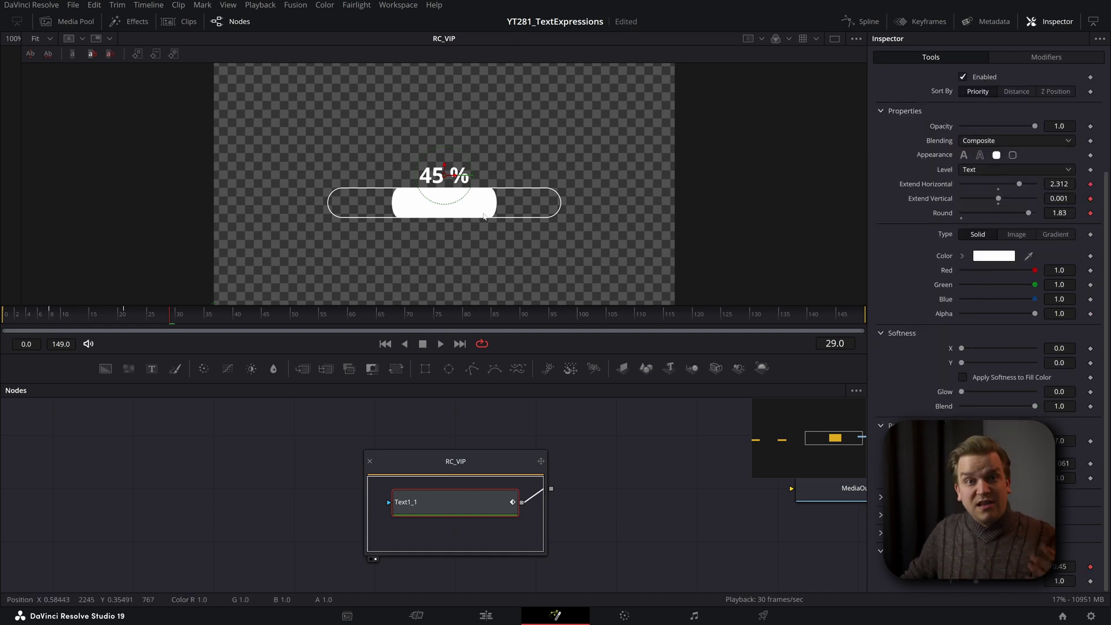
pyautogui.moveTo(174, 315); pyautogui.dragTo(149, 324)
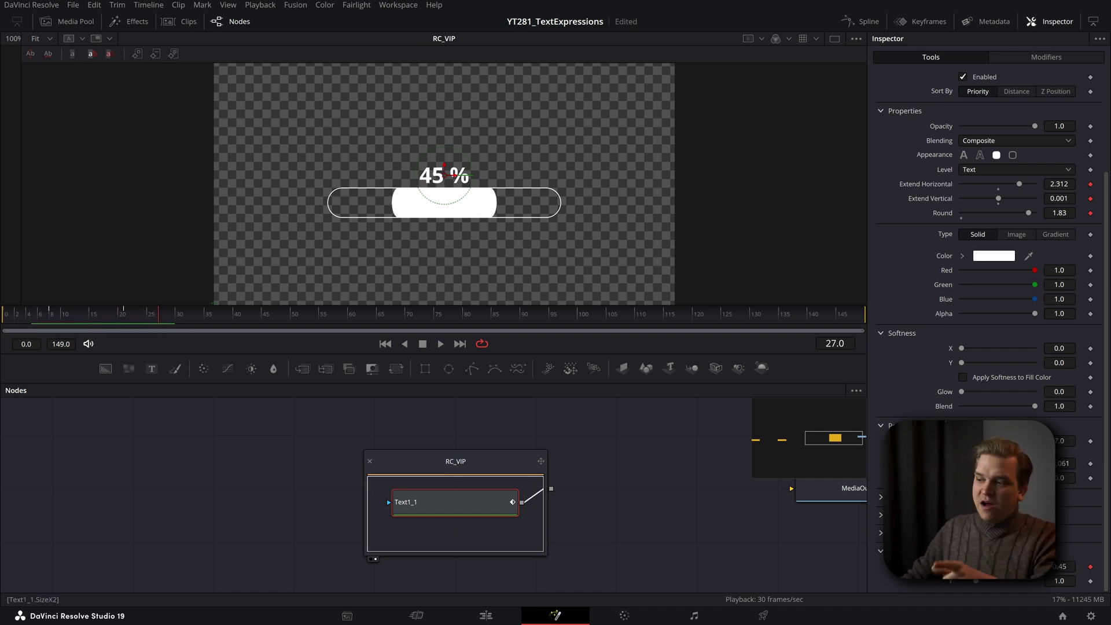
pyautogui.scroll(5, 942, 365)
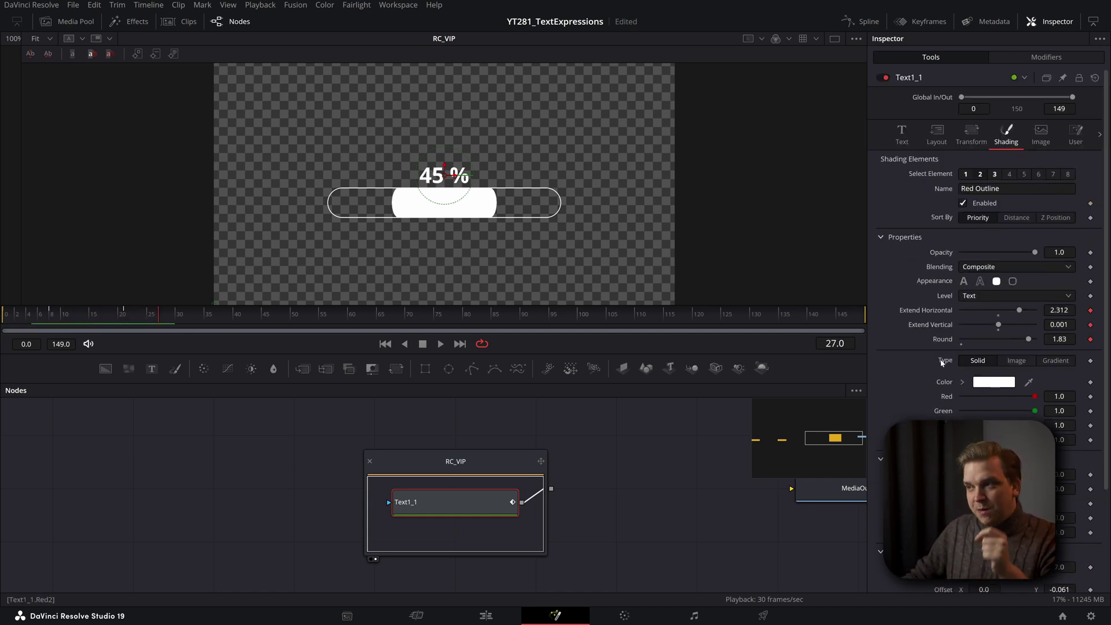
pyautogui.scroll(-5, 926, 351)
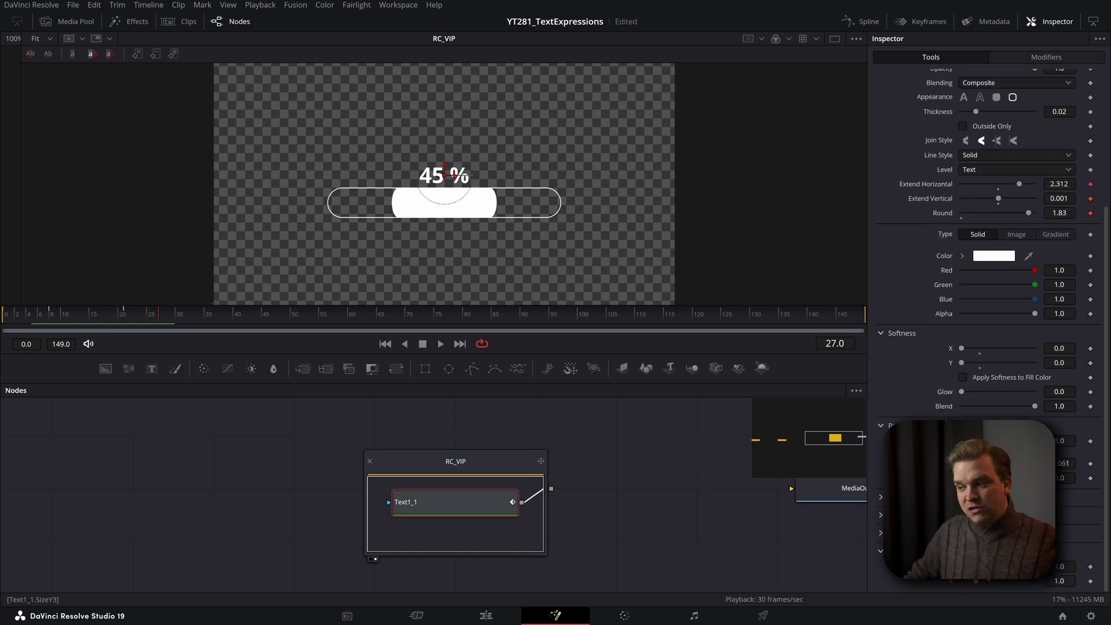
pyautogui.scroll(3, 971, 181)
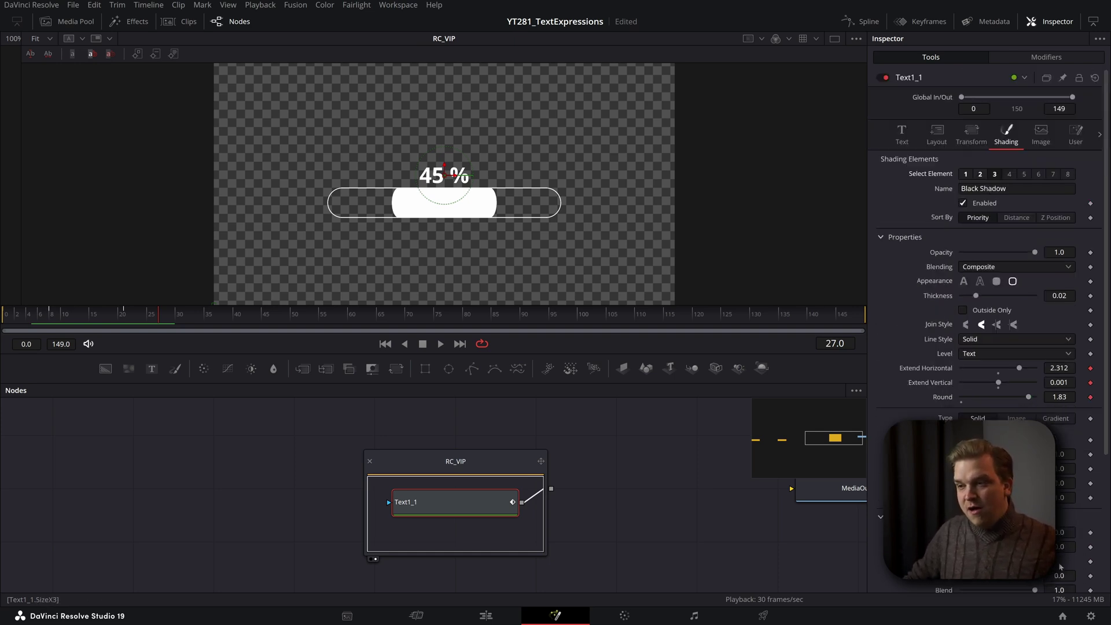
pyautogui.click(981, 175)
pyautogui.scroll(-3, 981, 176)
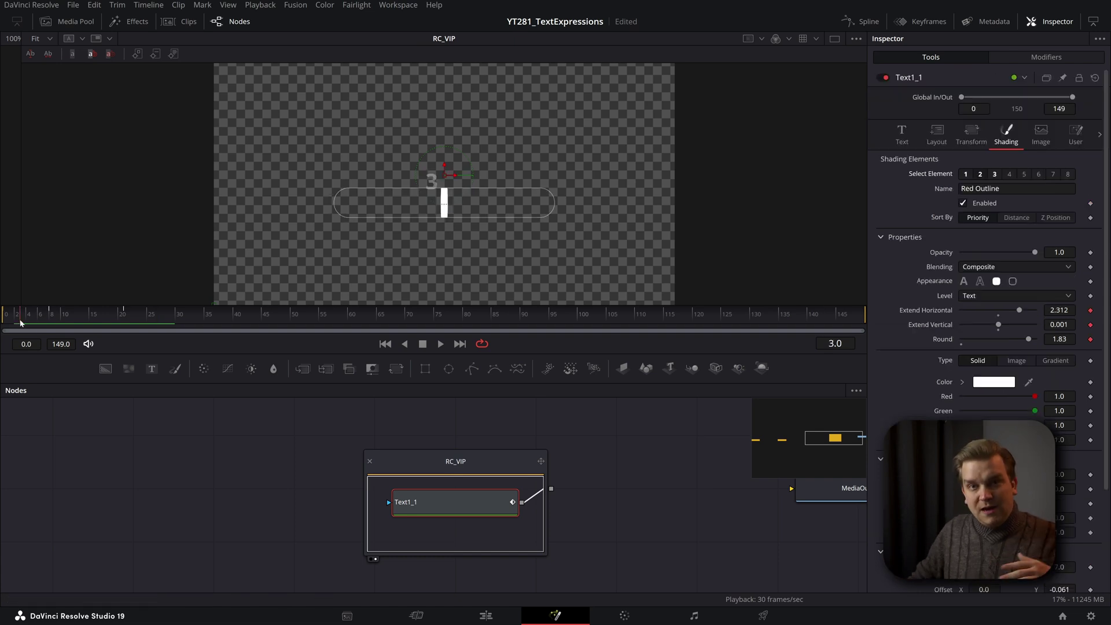
# Scrub through the opening frames up to frame 30 to preview the progress bar animation and show Text1_1's user controls.
pyautogui.moveTo(21, 321); pyautogui.dragTo(122, 316)
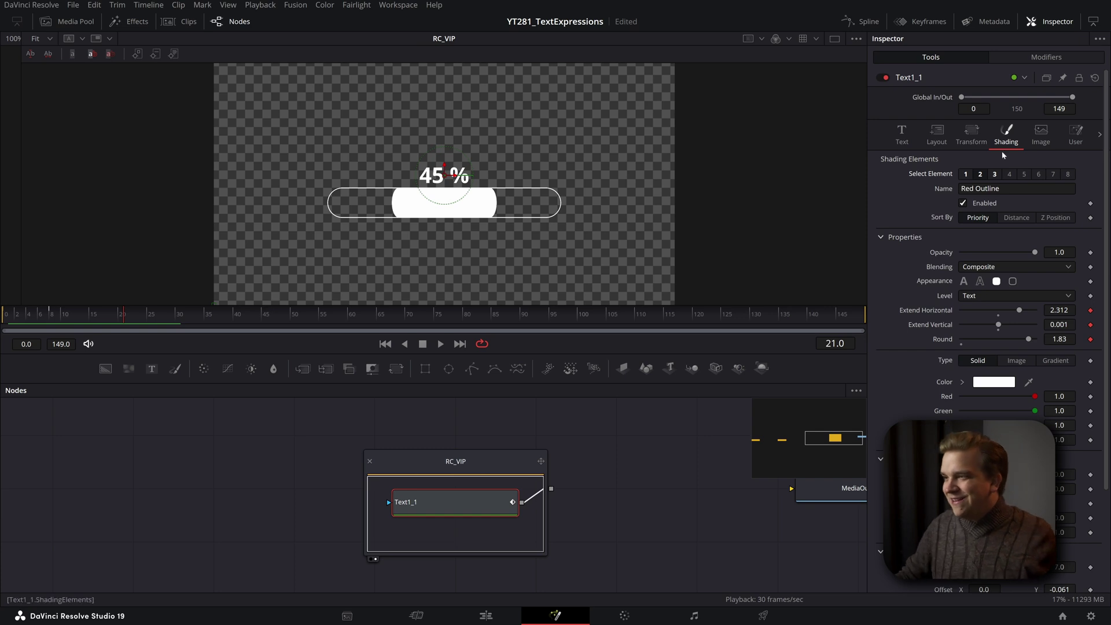
pyautogui.click(1075, 134)
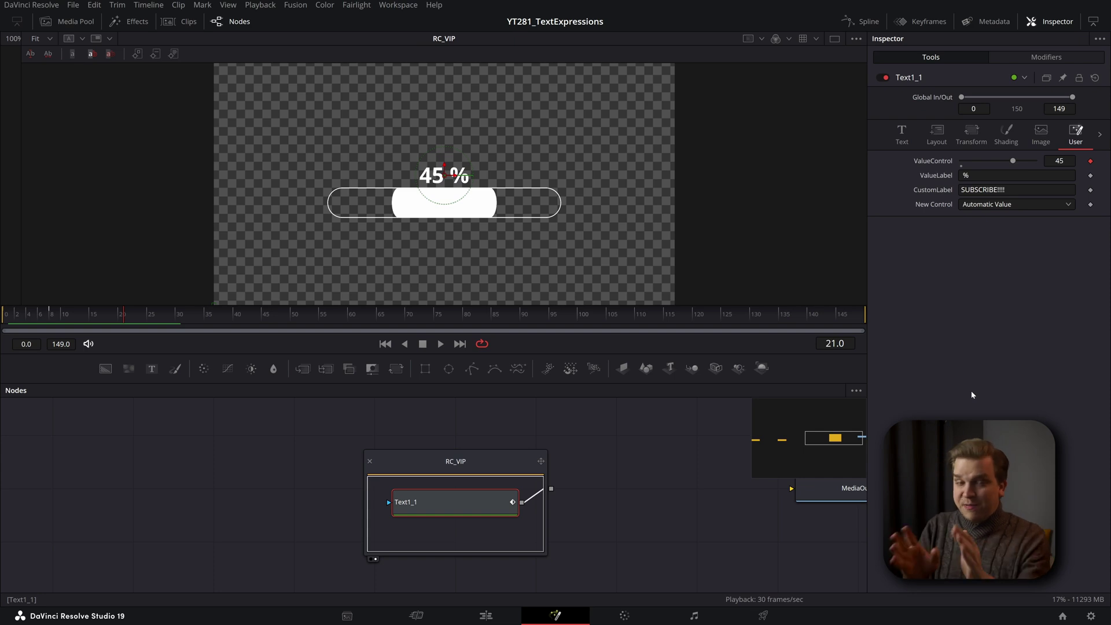
pyautogui.moveTo(89, 319); pyautogui.dragTo(175, 315)
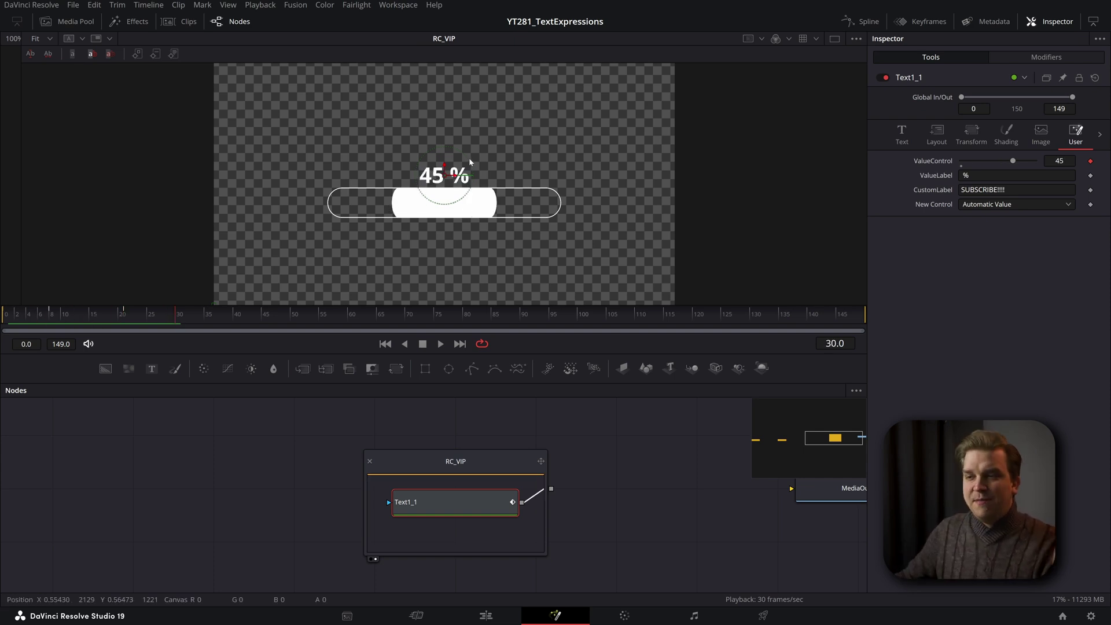
# Move the RC_VIP group away from MediaOut1 to clear space in the node graph.
pyautogui.scroll(-2, 547, 461)
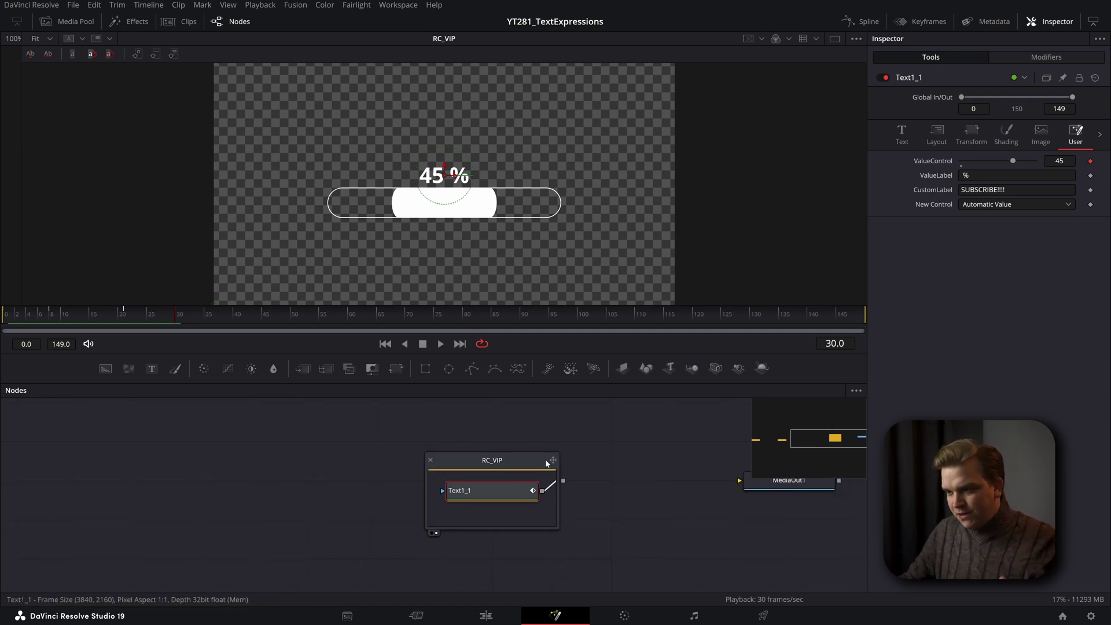
pyautogui.moveTo(641, 457); pyautogui.dragTo(605, 457)
pyautogui.moveTo(461, 466); pyautogui.dragTo(67, 474)
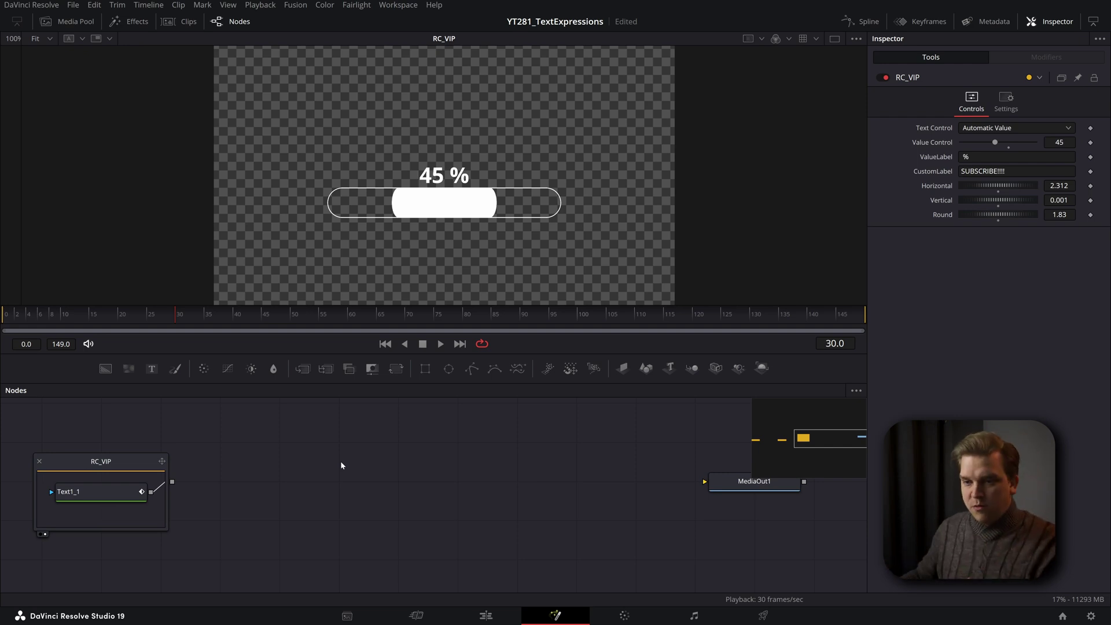
# Add a Text+ node between RC_VIP and MediaOut1, show it in the viewer and set its text to "Hiiiiii".
pyautogui.hotkey('shift', 'space')
pyautogui.write('tex')
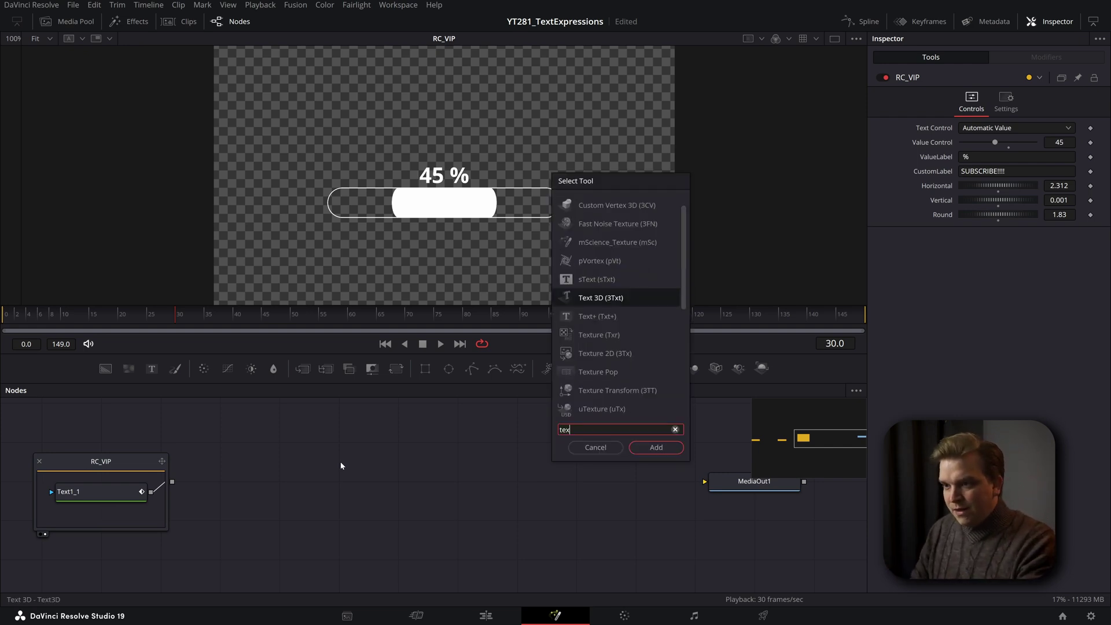
pyautogui.press('Down')
pyautogui.press('Return')
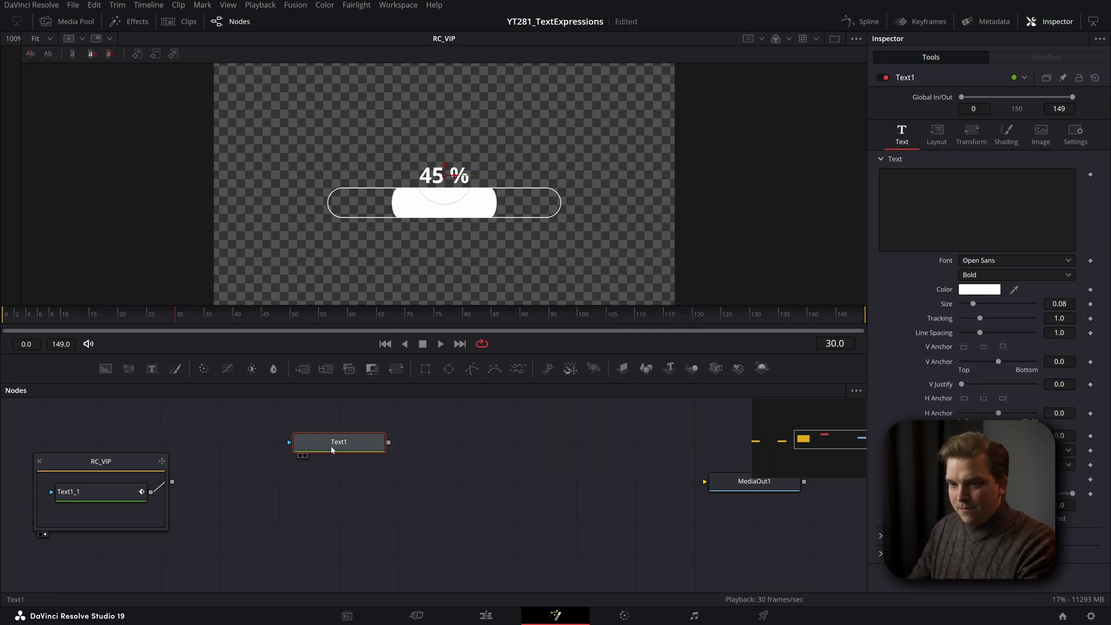
pyautogui.press('2')
pyautogui.click(949, 211)
pyautogui.write('Hiiiiiii')
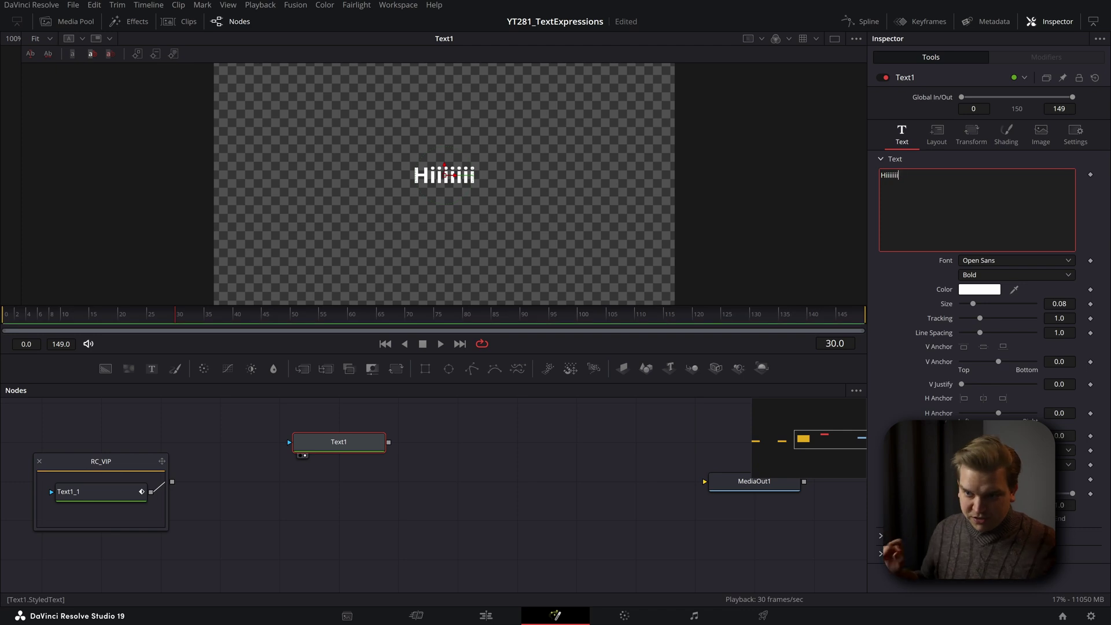
# Move the Text1 node further from the RC_VIP group and start adding a custom control to it.
pyautogui.click(446, 459)
pyautogui.moveTo(343, 456); pyautogui.dragTo(402, 456)
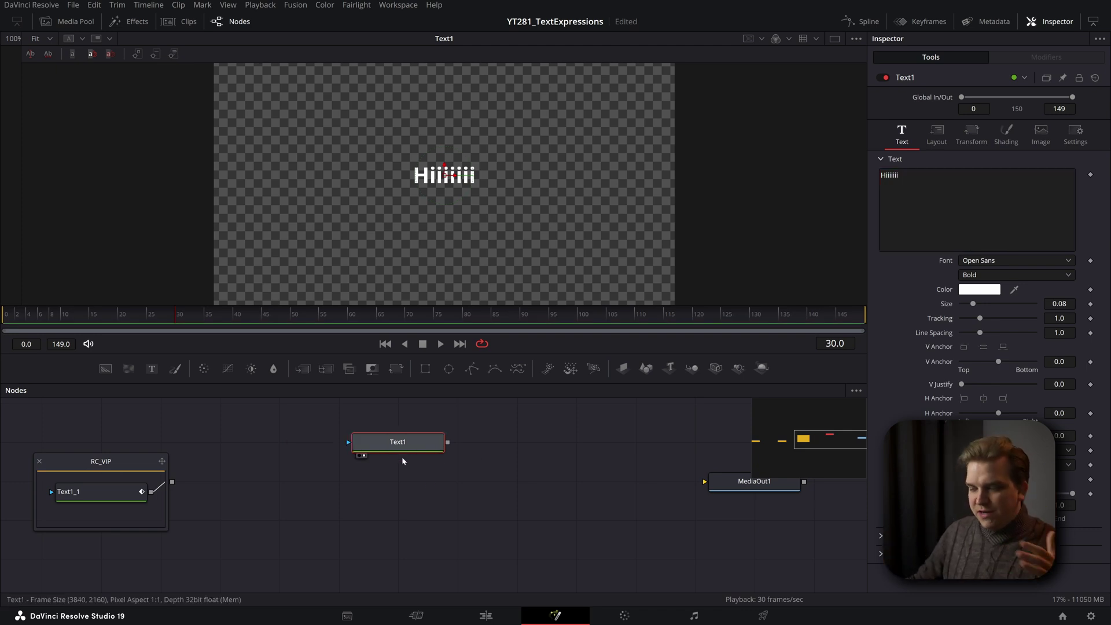
pyautogui.scroll(2, 428, 474)
pyautogui.moveTo(486, 485); pyautogui.dragTo(503, 499)
pyautogui.scroll(1, 487, 505)
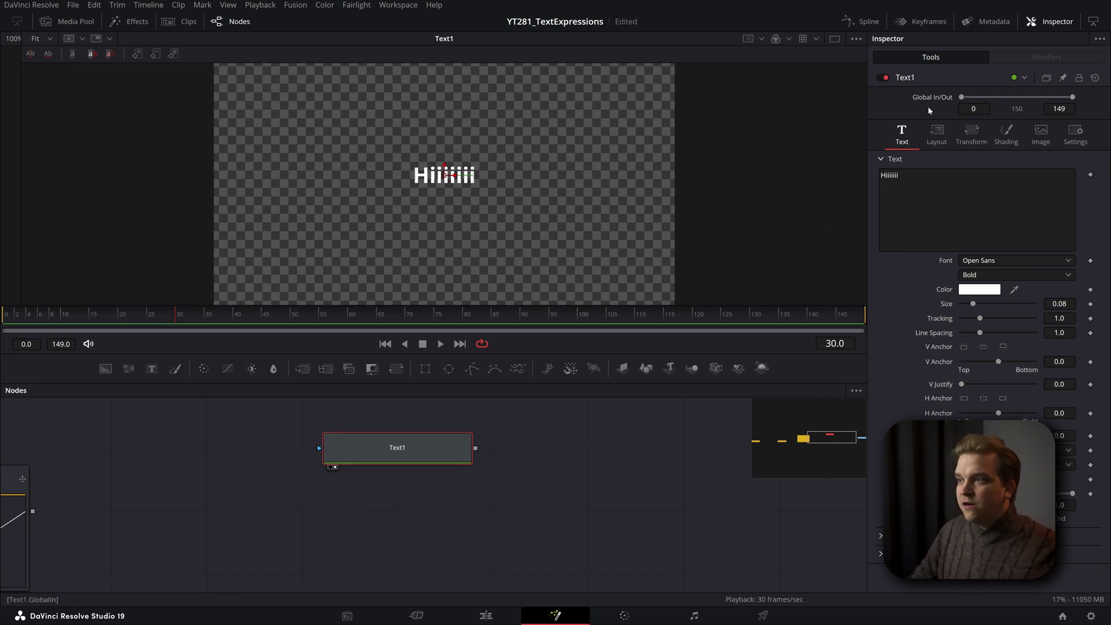
pyautogui.rightClick(909, 79)
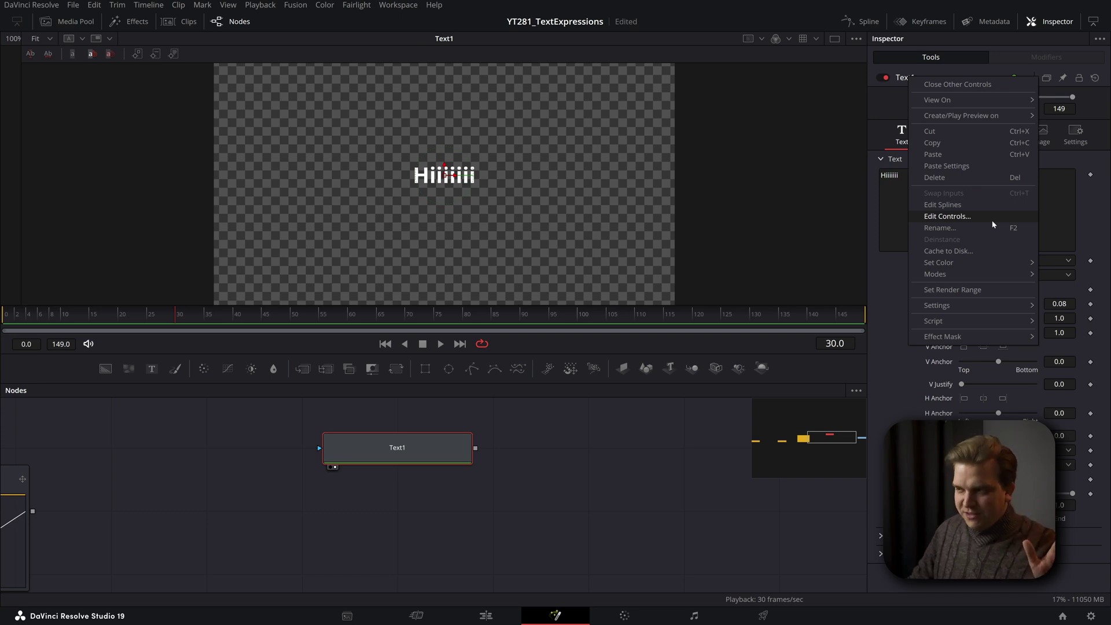
pyautogui.click(992, 217)
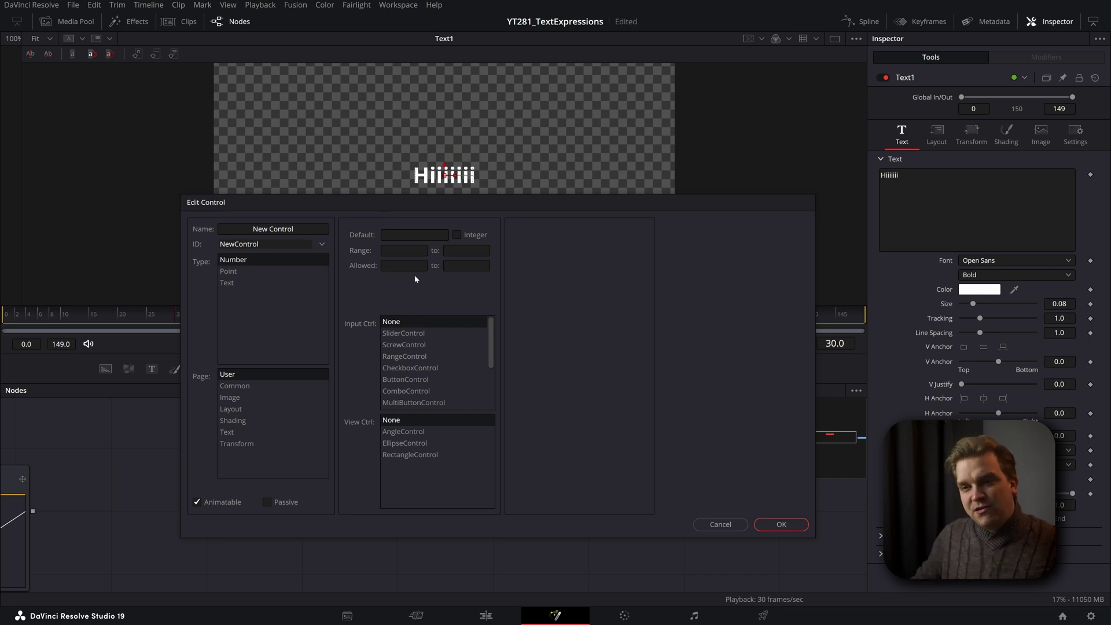
# Examine the list of existing control IDs available for the Text1 node's new control.
pyautogui.click(322, 244)
pyautogui.scroll(-10, 311, 301)
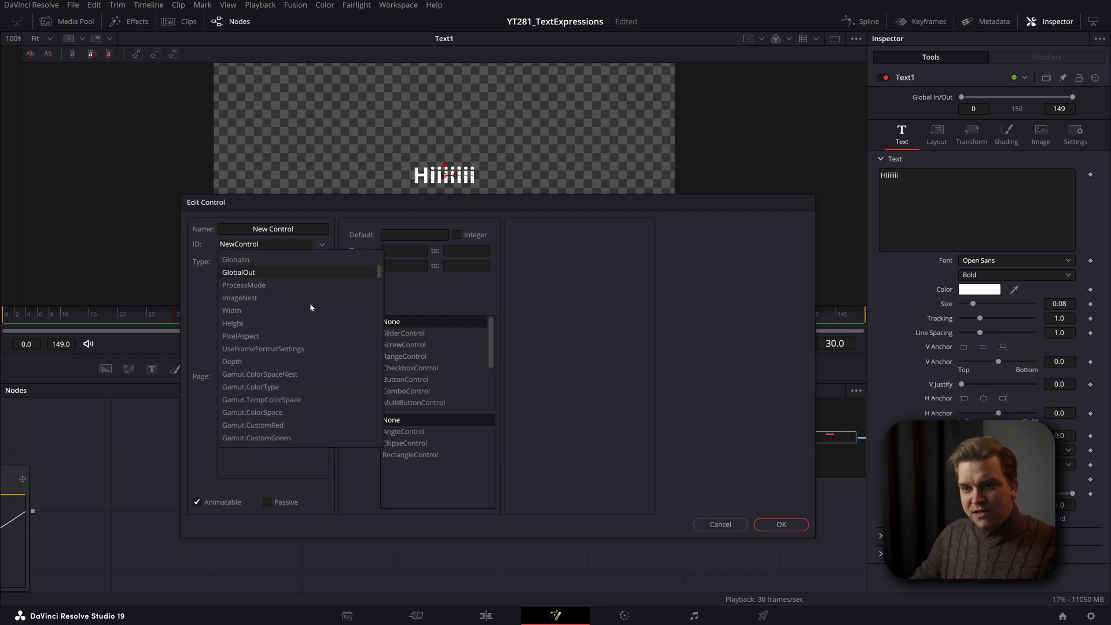
pyautogui.scroll(-15, 308, 314)
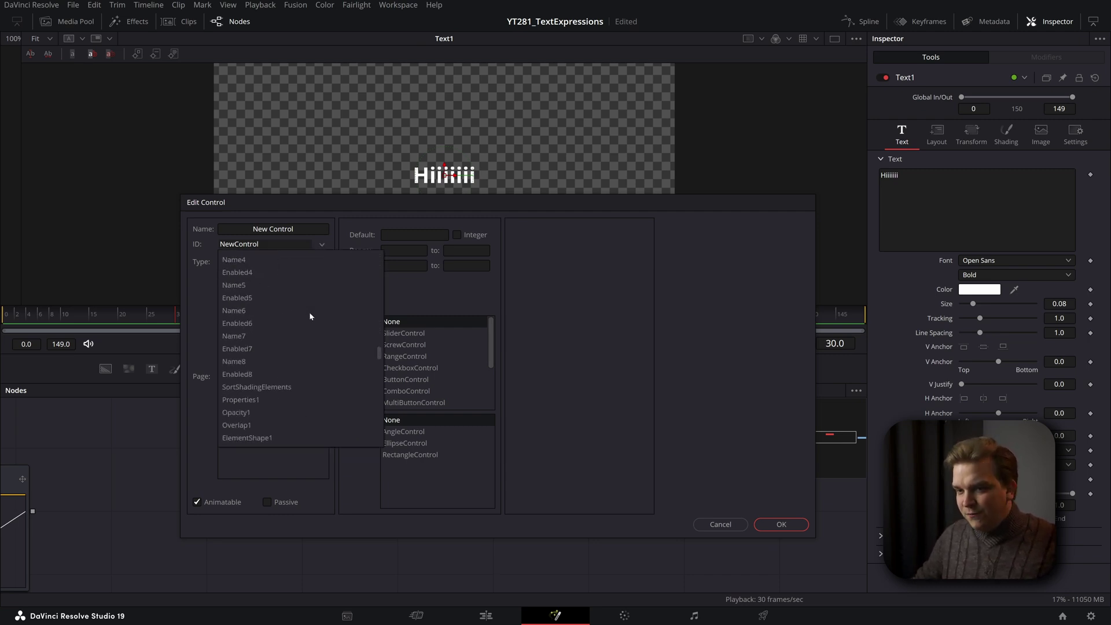
pyautogui.scroll(-15, 308, 320)
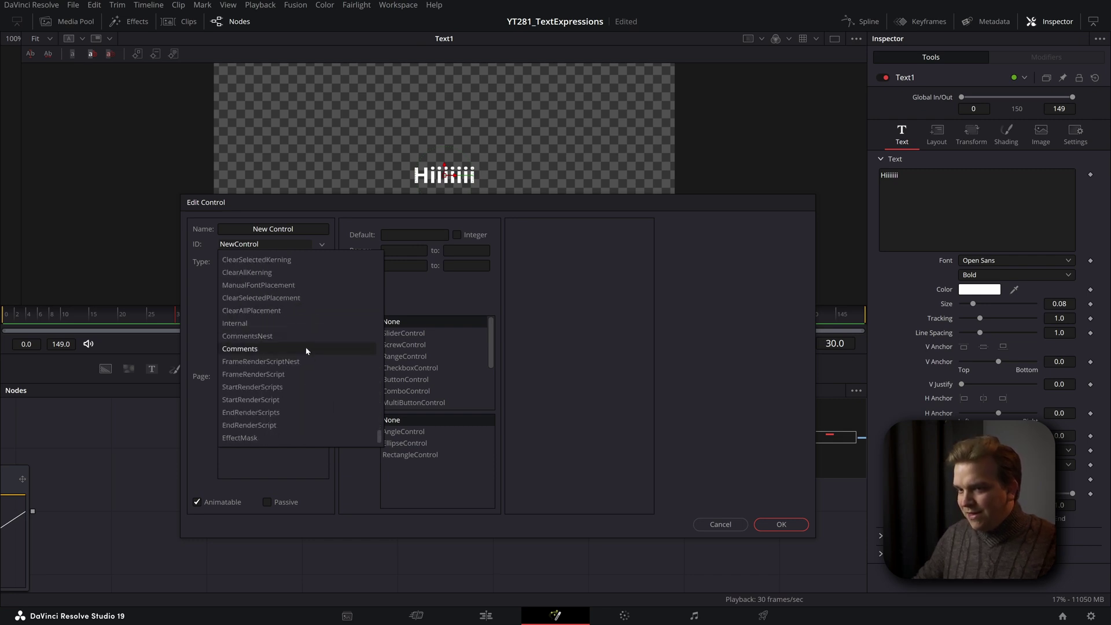
pyautogui.scroll(10, 305, 371)
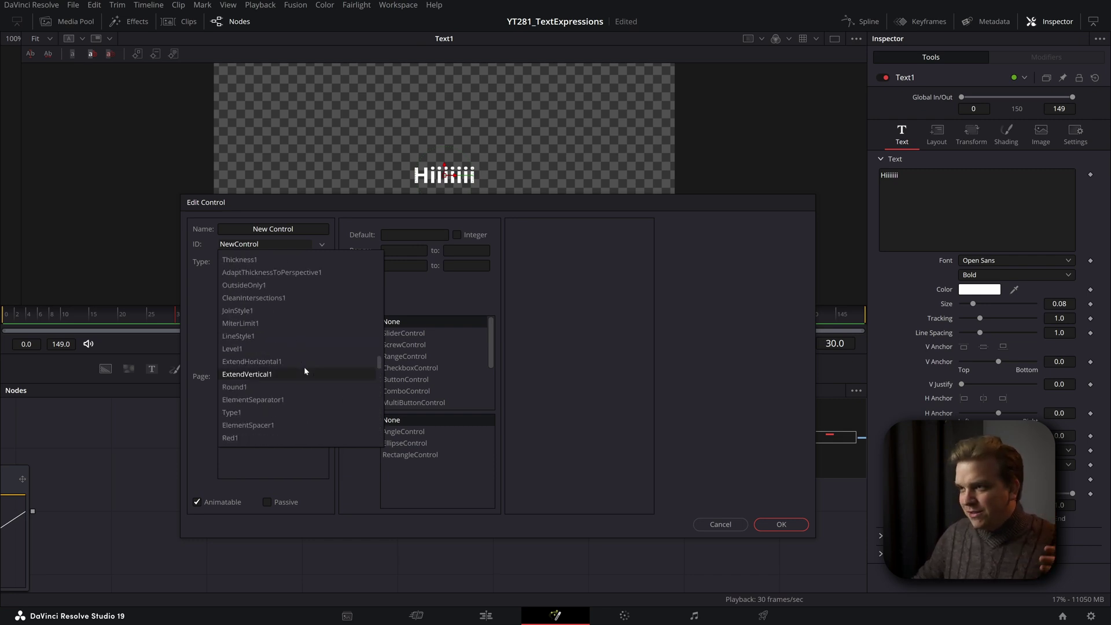
pyautogui.scroll(10, 304, 365)
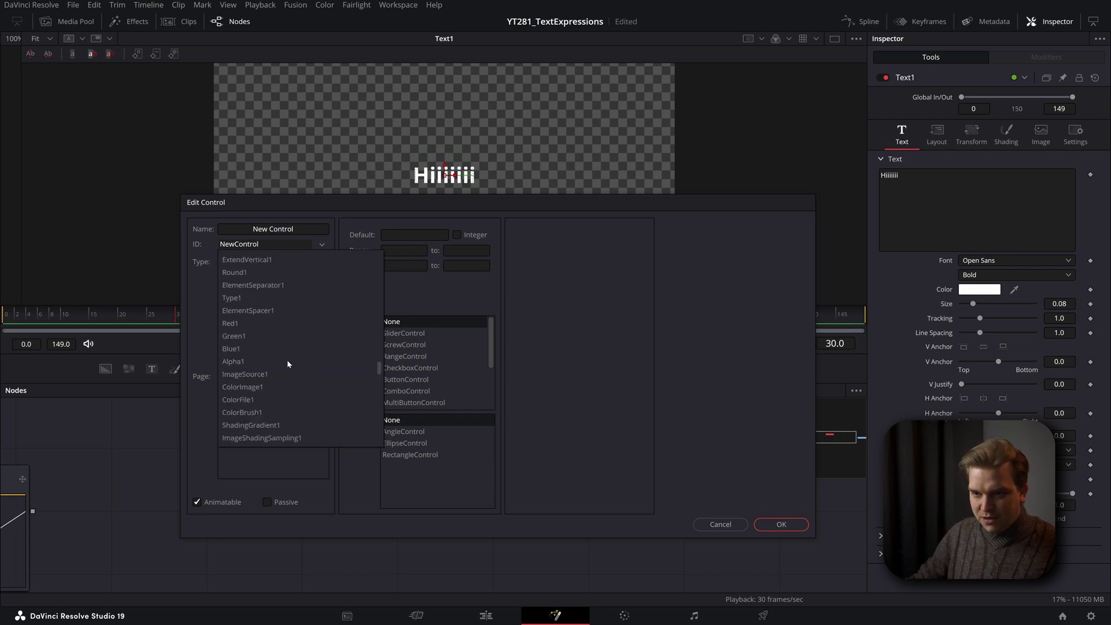
pyautogui.scroll(-18, 292, 335)
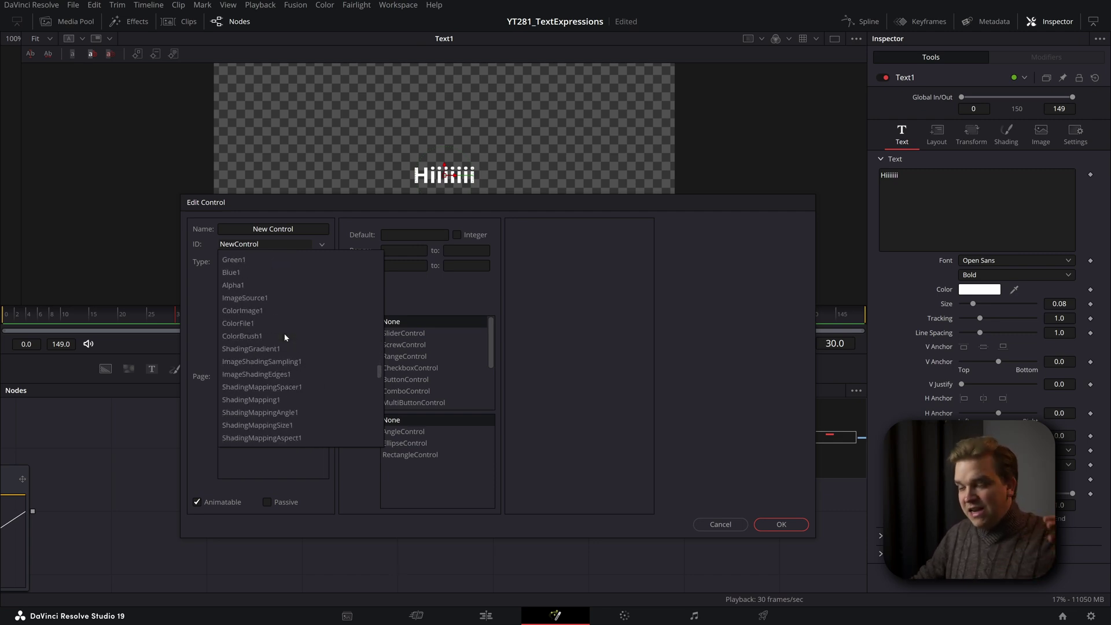
pyautogui.scroll(20, 277, 339)
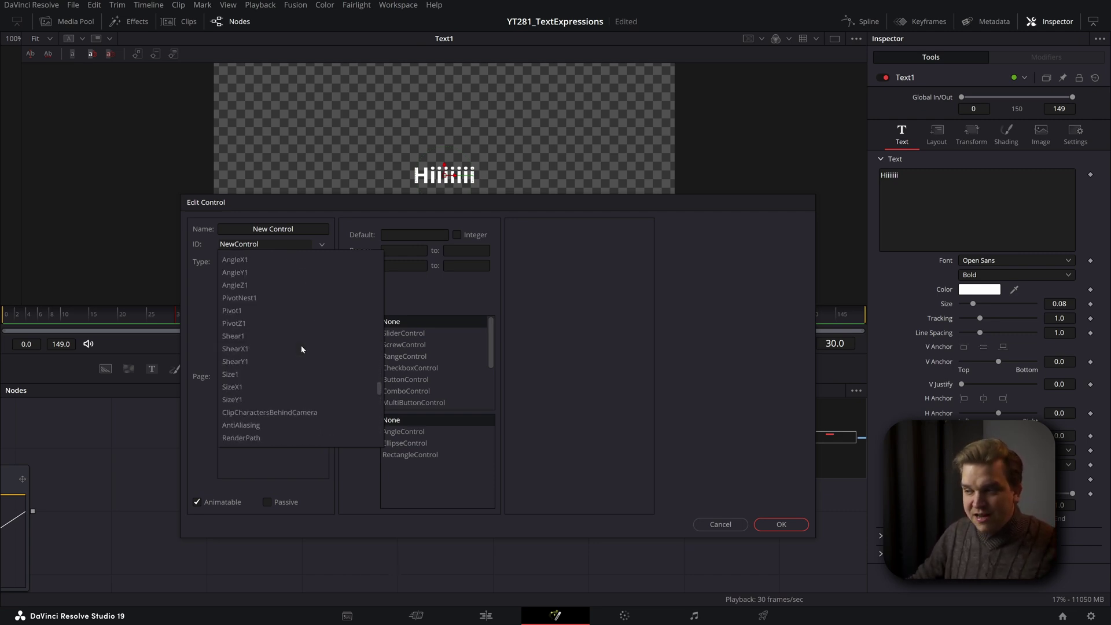
pyautogui.scroll(-10, 316, 353)
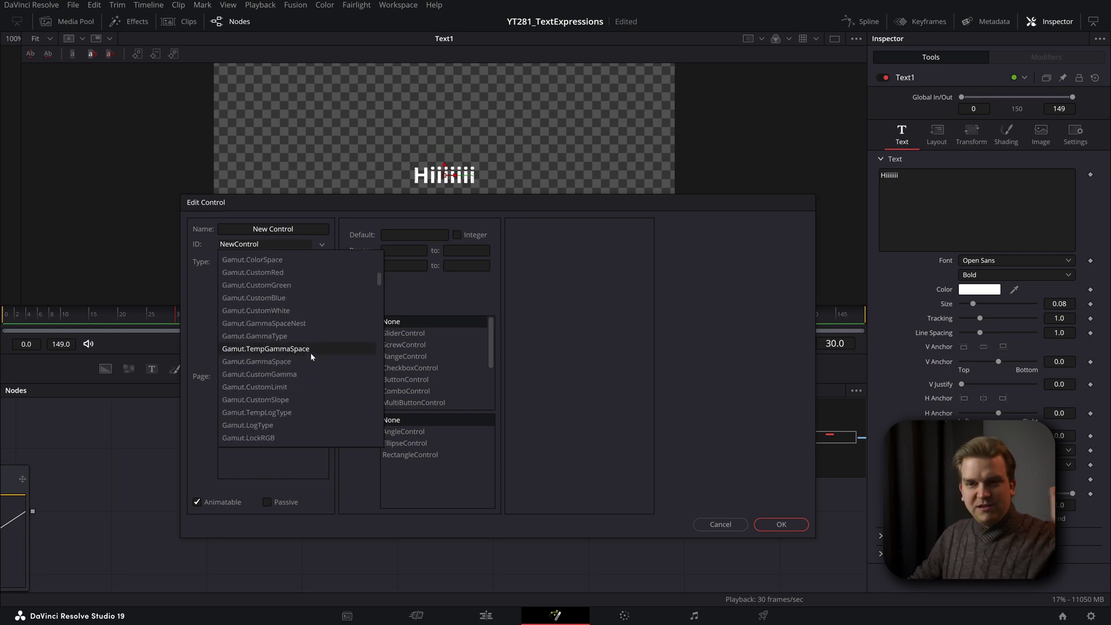
pyautogui.scroll(10, 310, 350)
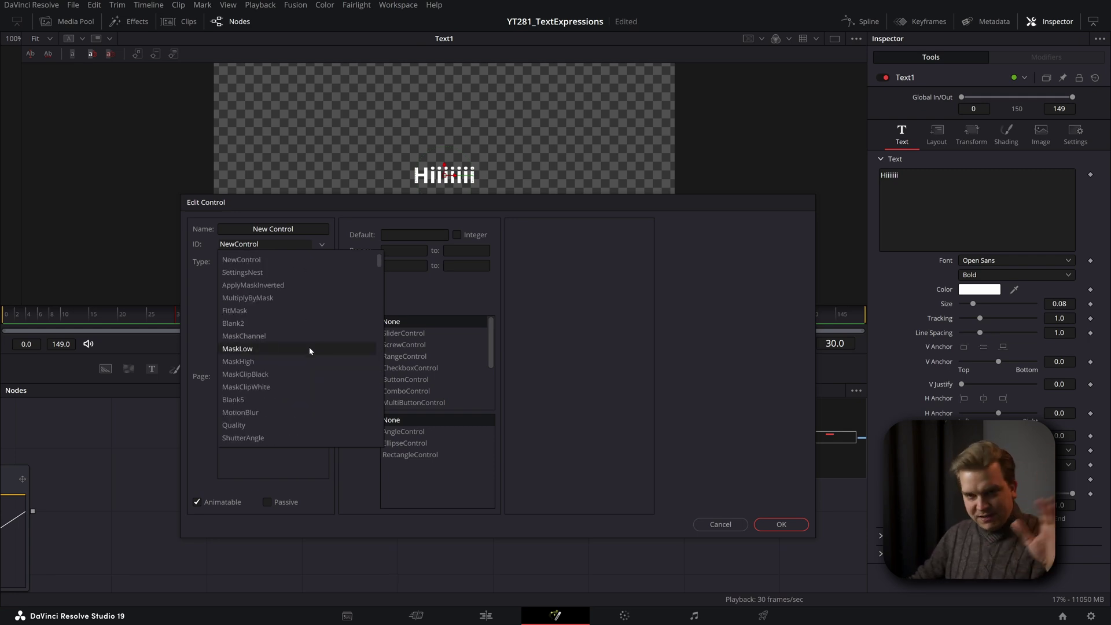
pyautogui.click(562, 283)
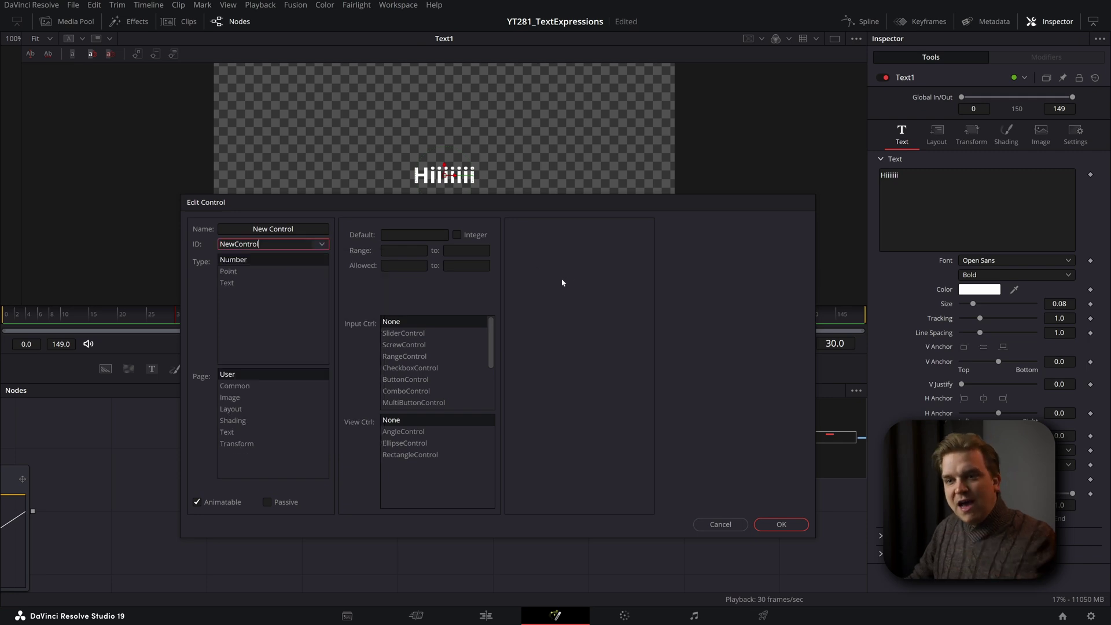
# Name the new control Text1 and set its type to Text.
pyautogui.doubleClick(320, 227)
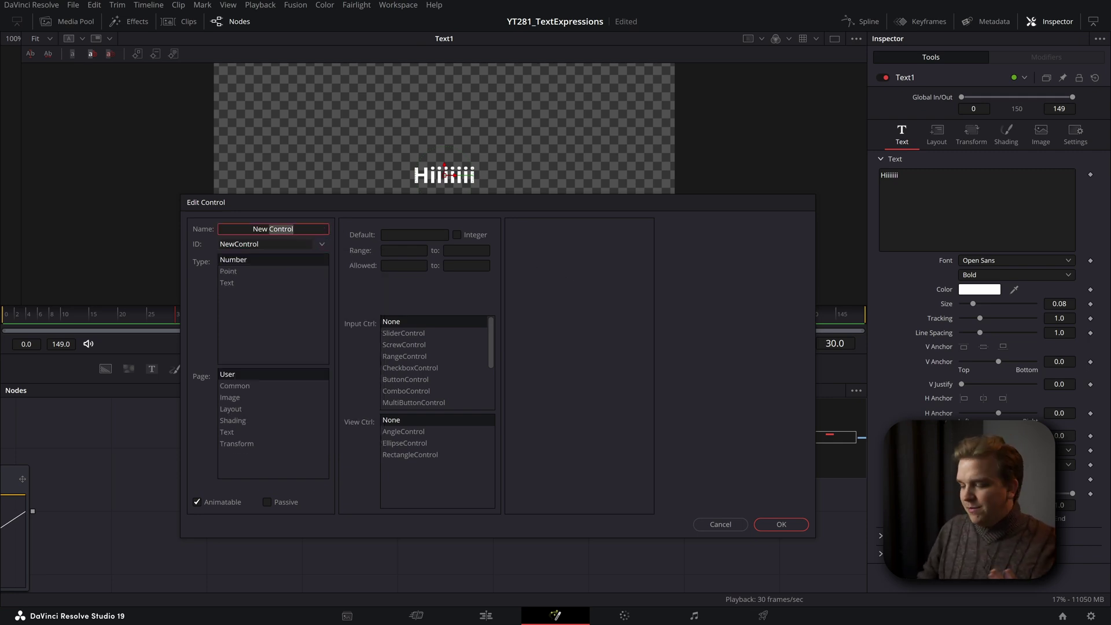
pyautogui.press('BackSpace')
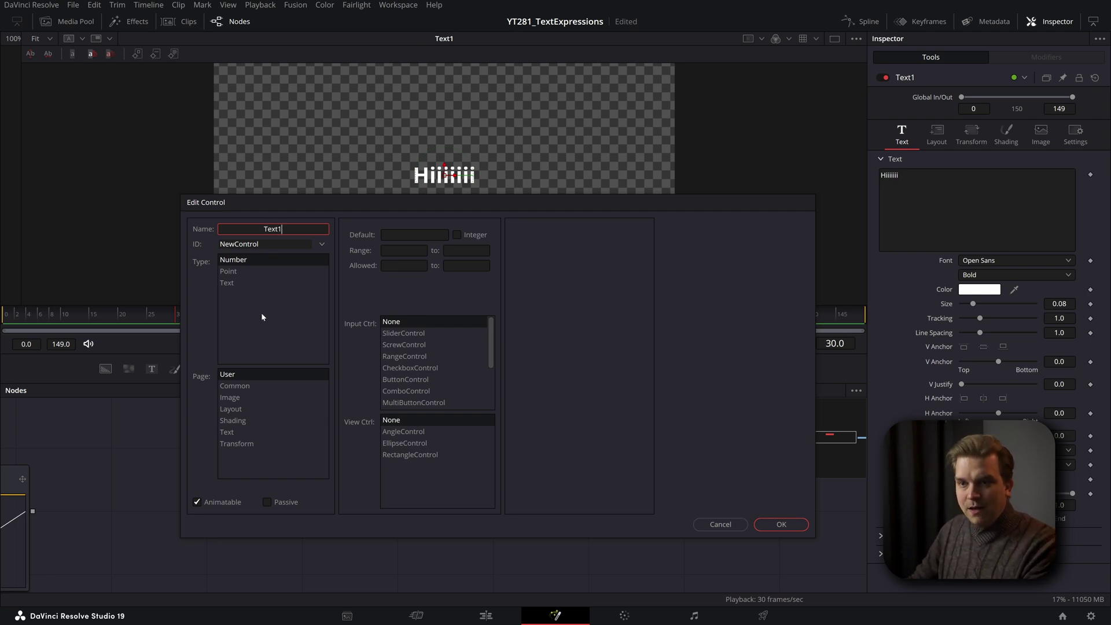
pyautogui.click(236, 285)
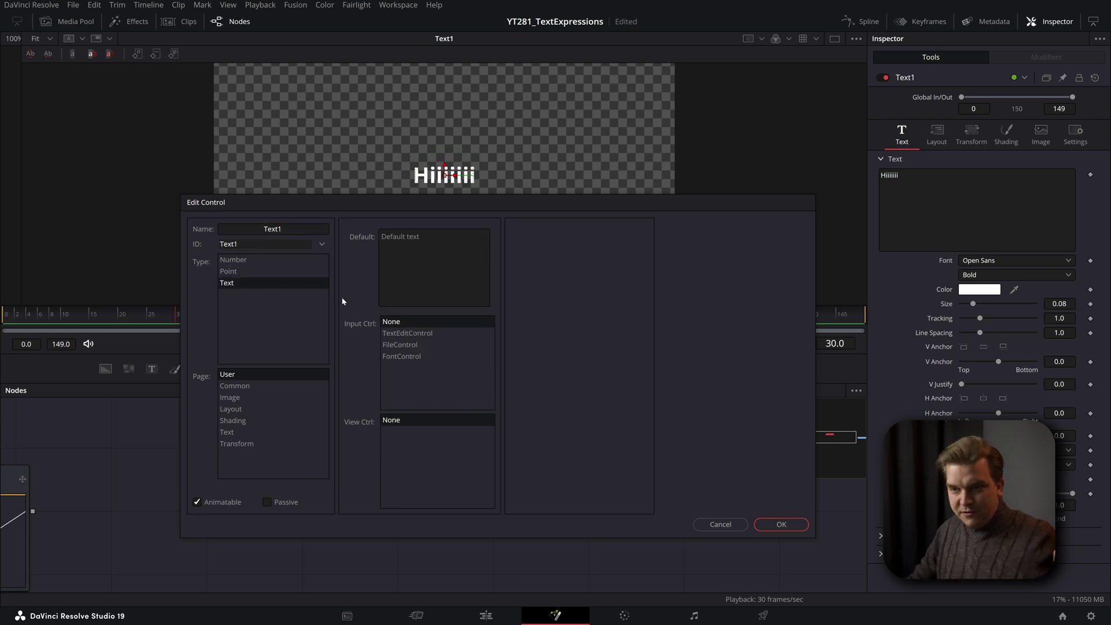
# Give the new Text1 control a TextEditControl input with 1 line and create it.
pyautogui.click(402, 334)
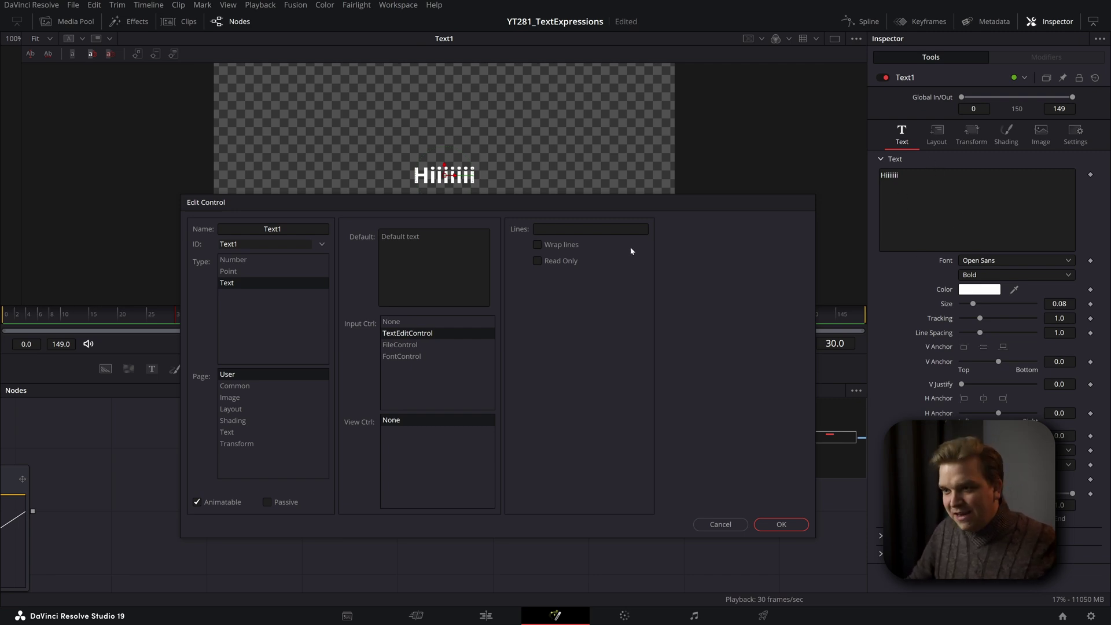
pyautogui.click(590, 229)
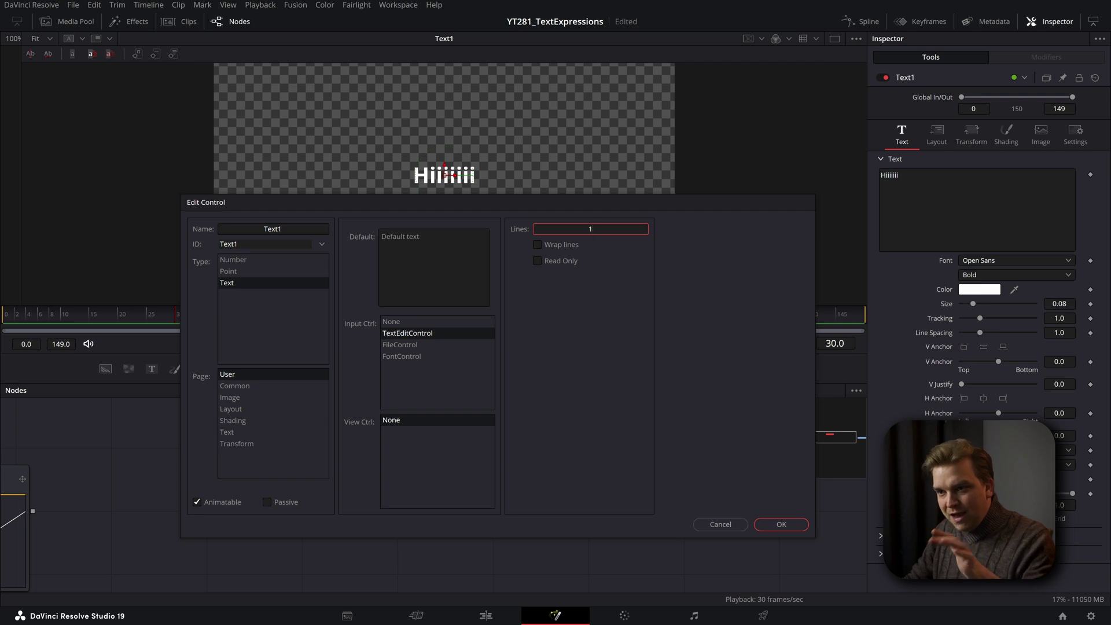
pyautogui.click(782, 524)
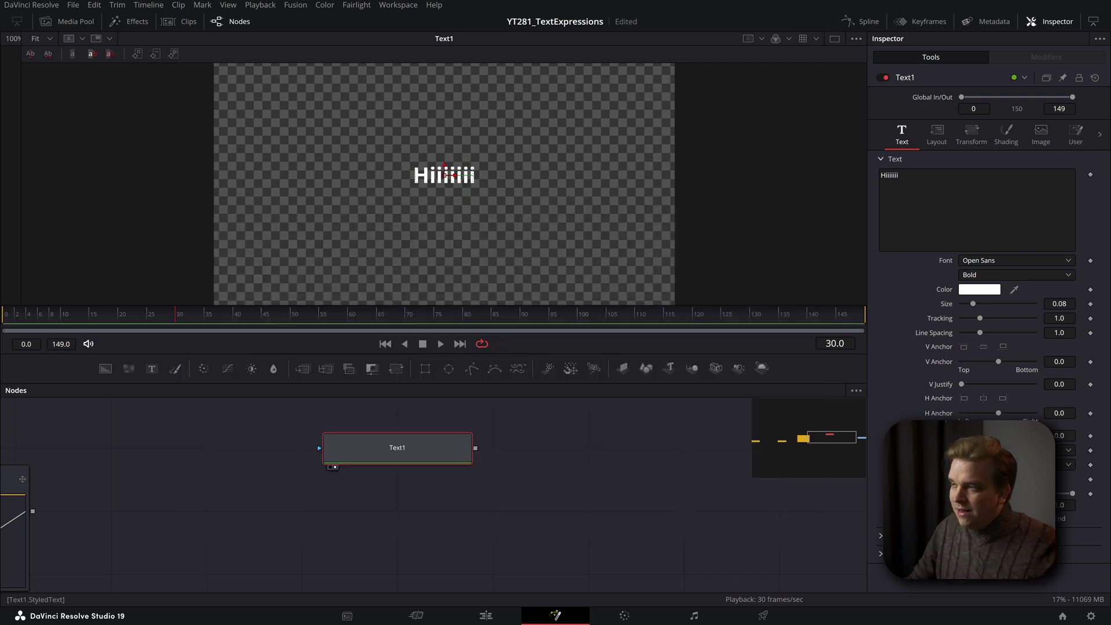
# Enter "Yo" in the node's custom Text1 control.
pyautogui.click(1075, 139)
pyautogui.click(1016, 160)
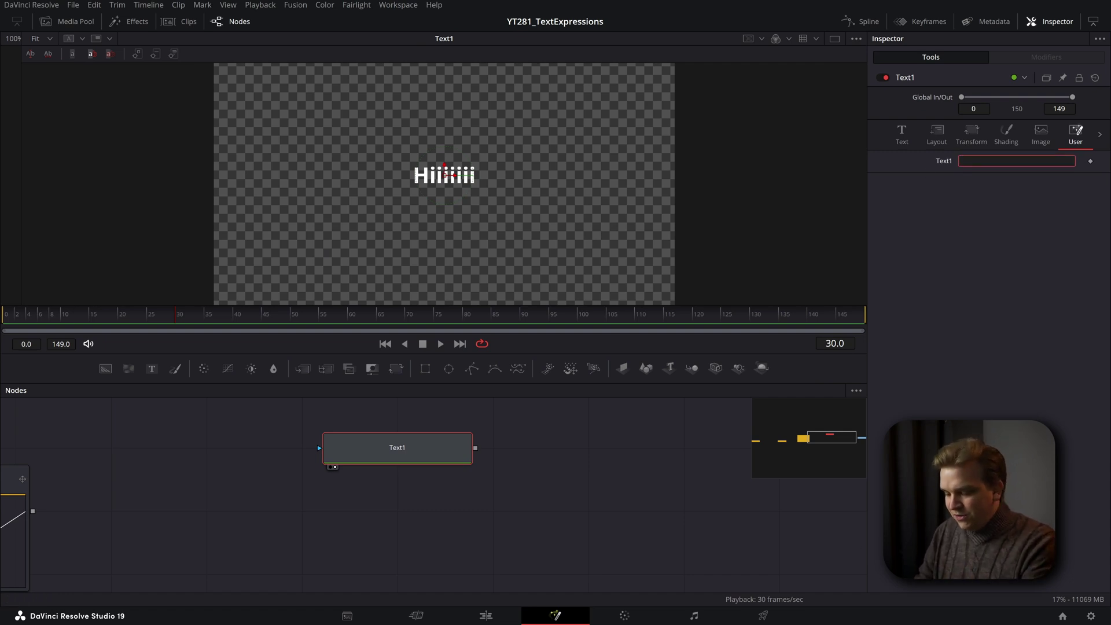
pyautogui.write('Yo')
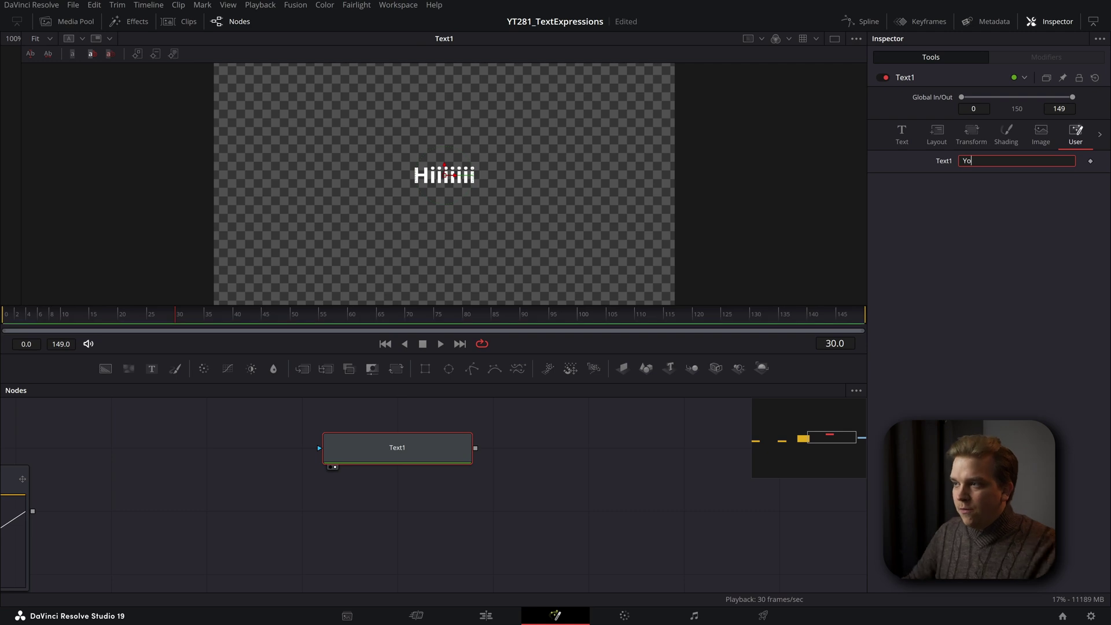
pyautogui.press('Return')
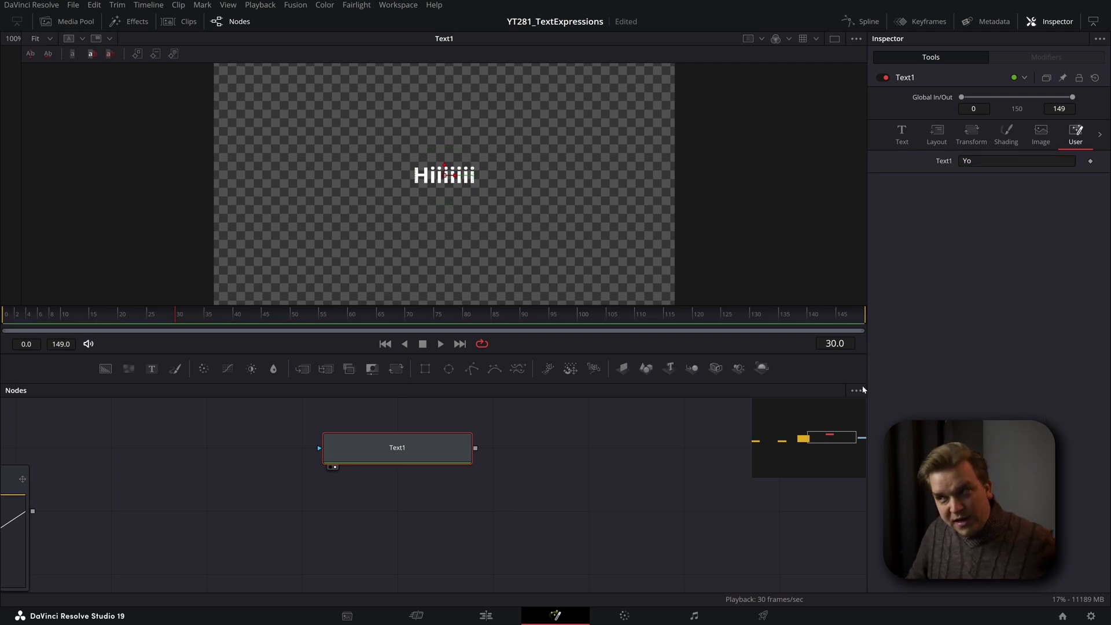
# Clear the "Hiiiiii" content from the Text1 node's main styled text.
pyautogui.click(901, 133)
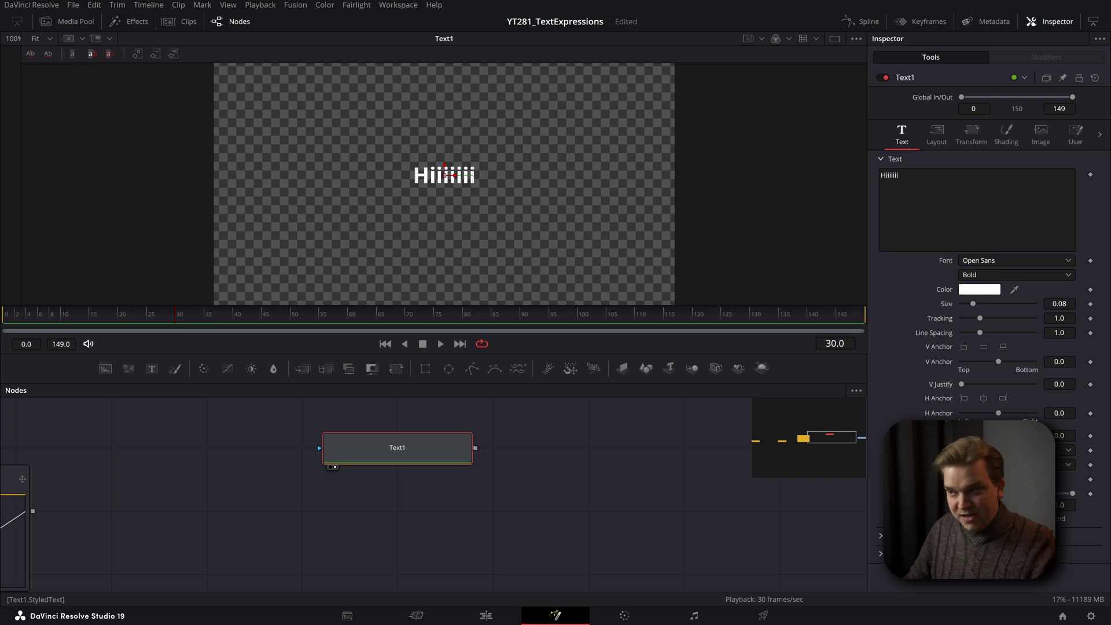
pyautogui.moveTo(920, 181); pyautogui.dragTo(782, 140)
pyautogui.press('BackSpace')
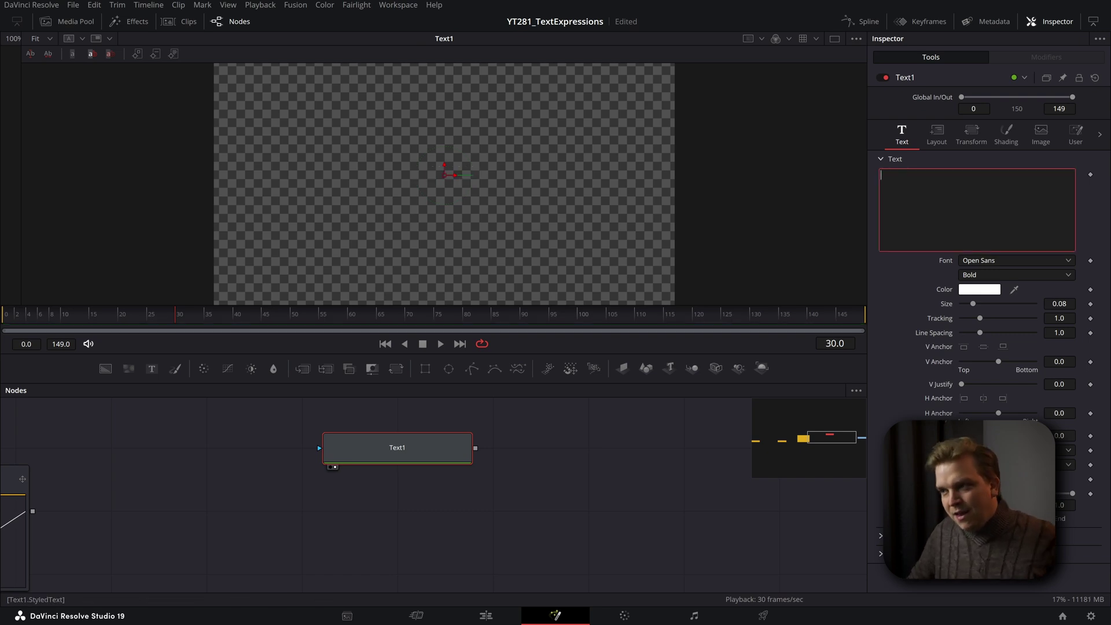
# Add an expression to the node's styled text and set it to Text1.
pyautogui.rightClick(994, 222)
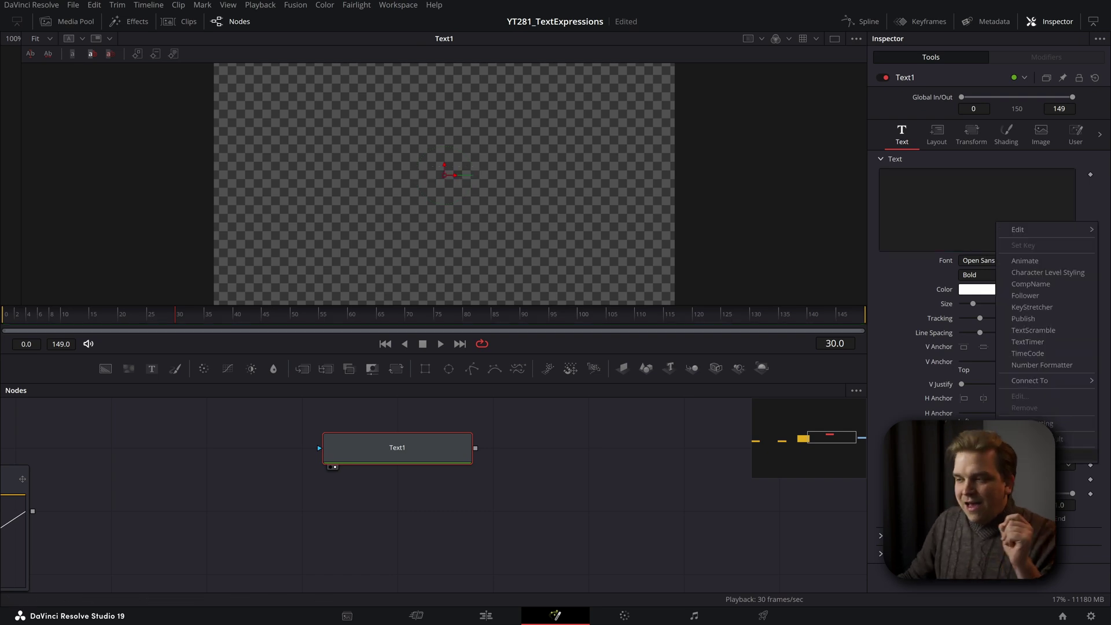
pyautogui.click(1031, 455)
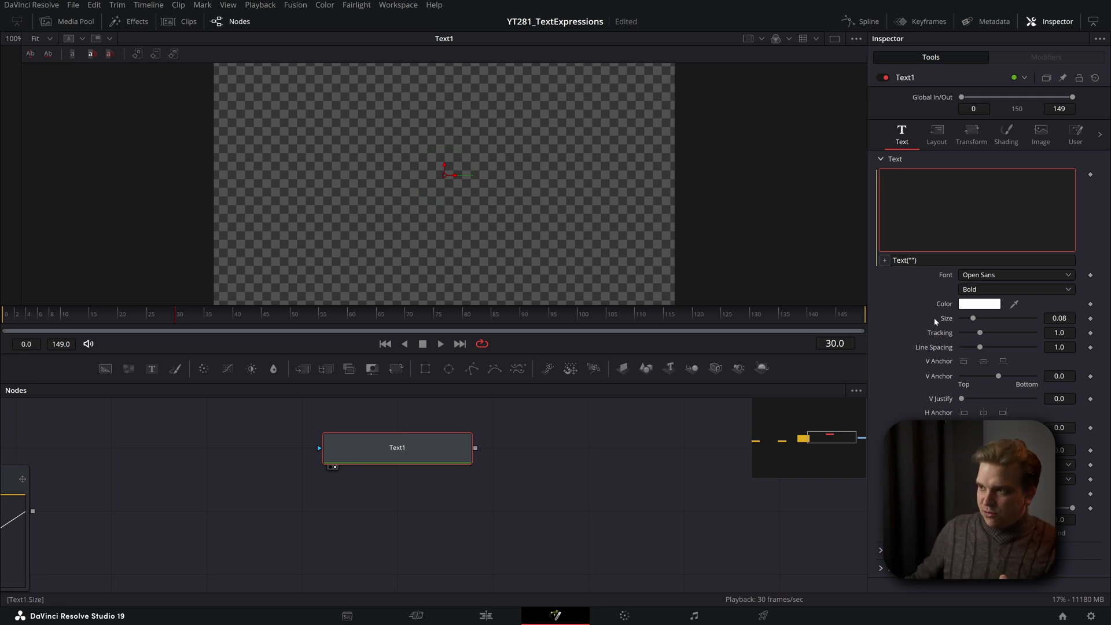
pyautogui.click(931, 260)
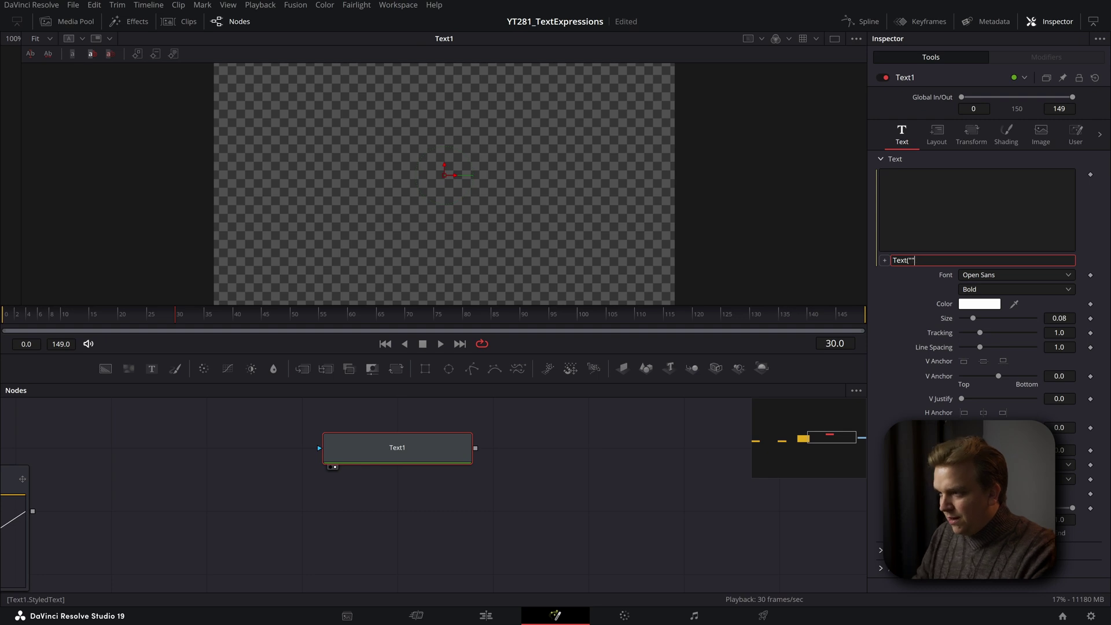
pyautogui.press('BackSpace')
pyautogui.press('BackSpace')
pyautogui.press('BackSpace')
pyautogui.write('1')
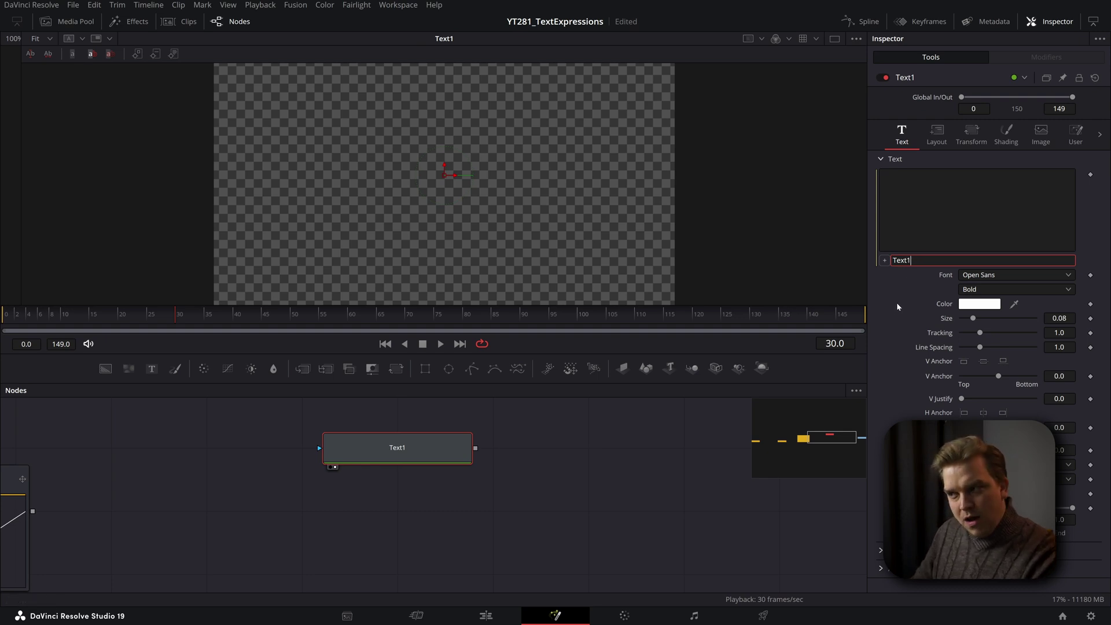
pyautogui.press('Return')
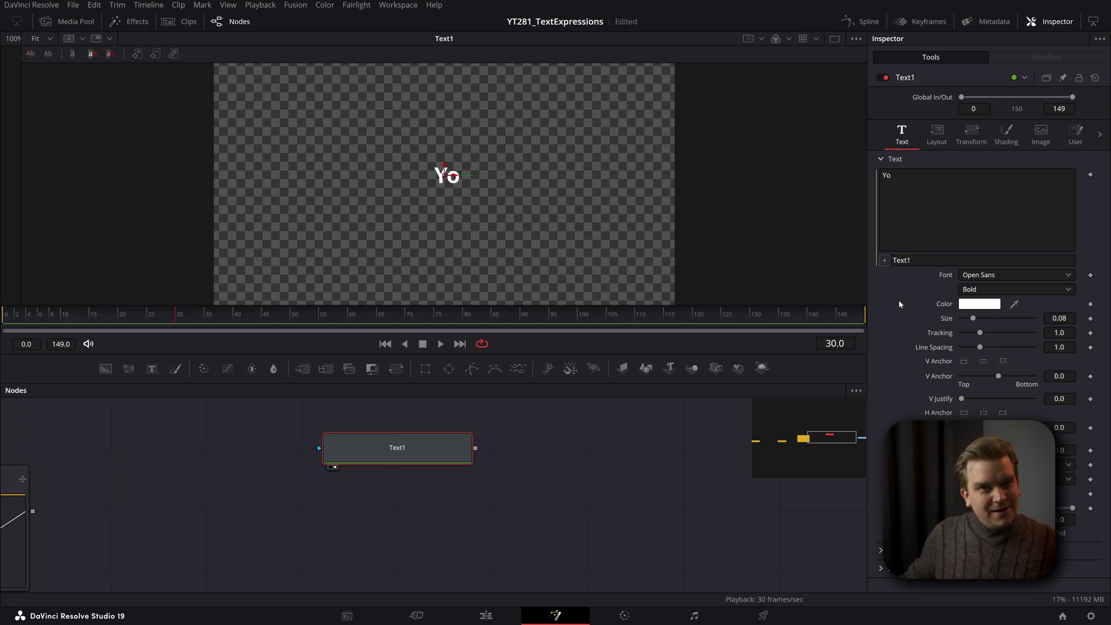
# Add a one-line Text control named Label with a TextEditControl input to the Text1 node, and set its value to "%".
pyautogui.click(1075, 133)
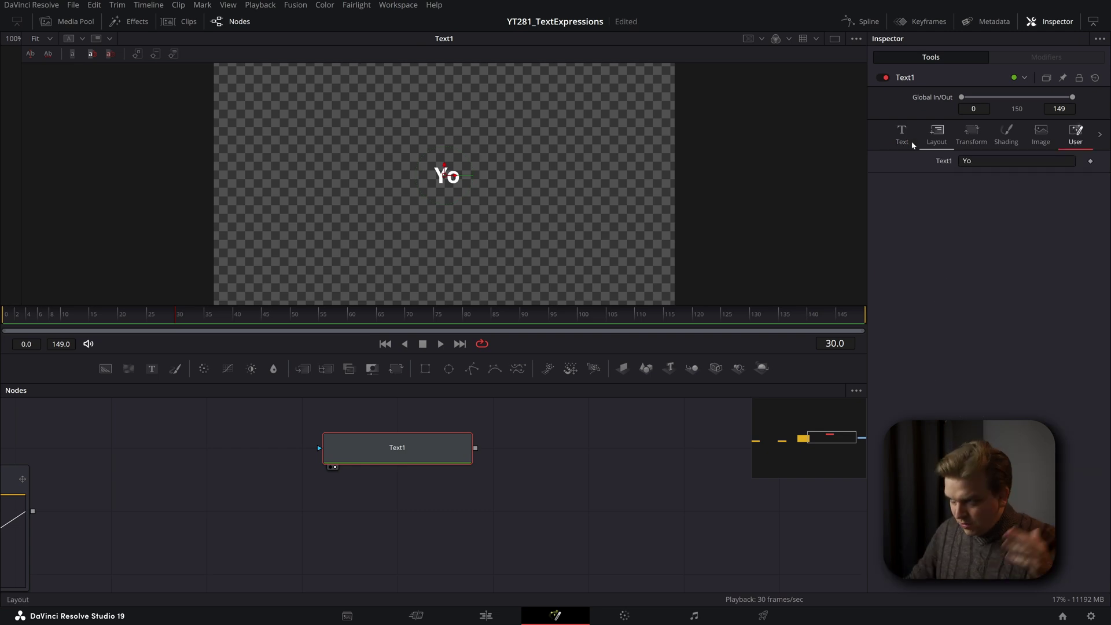
pyautogui.rightClick(904, 78)
pyautogui.click(946, 217)
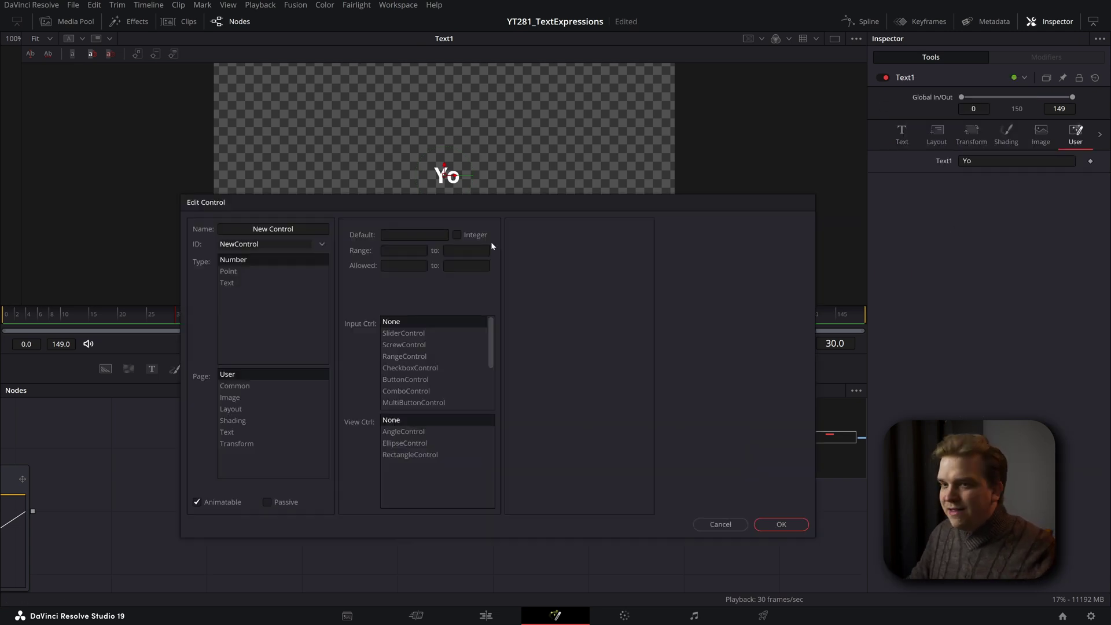
pyautogui.tripleClick(278, 229)
pyautogui.write('L')
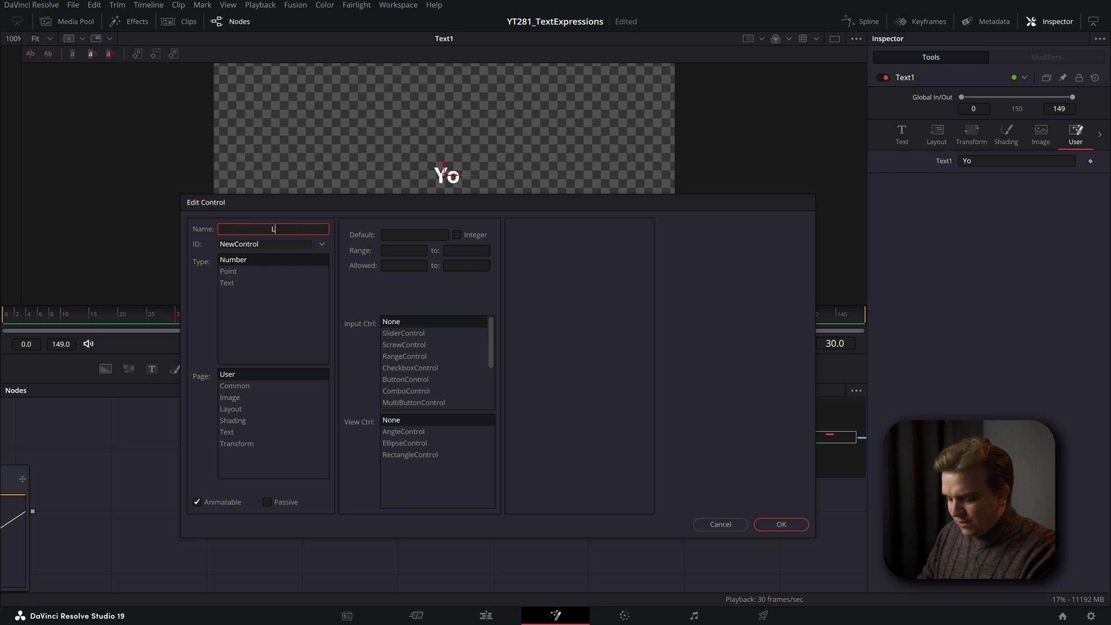
pyautogui.write('abel')
pyautogui.click(260, 283)
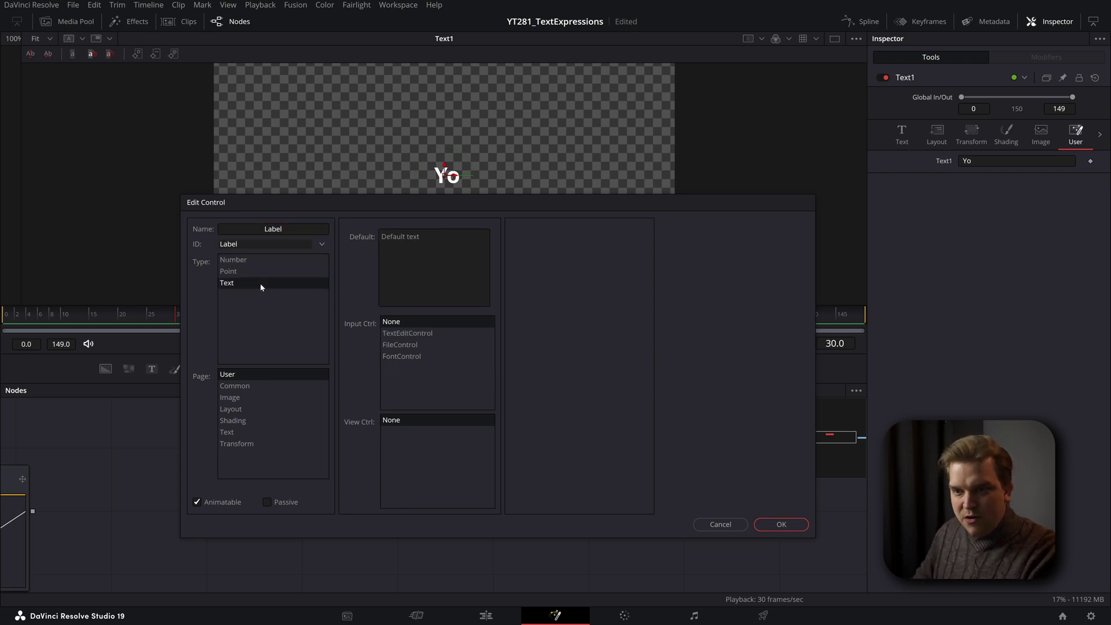
pyautogui.click(411, 335)
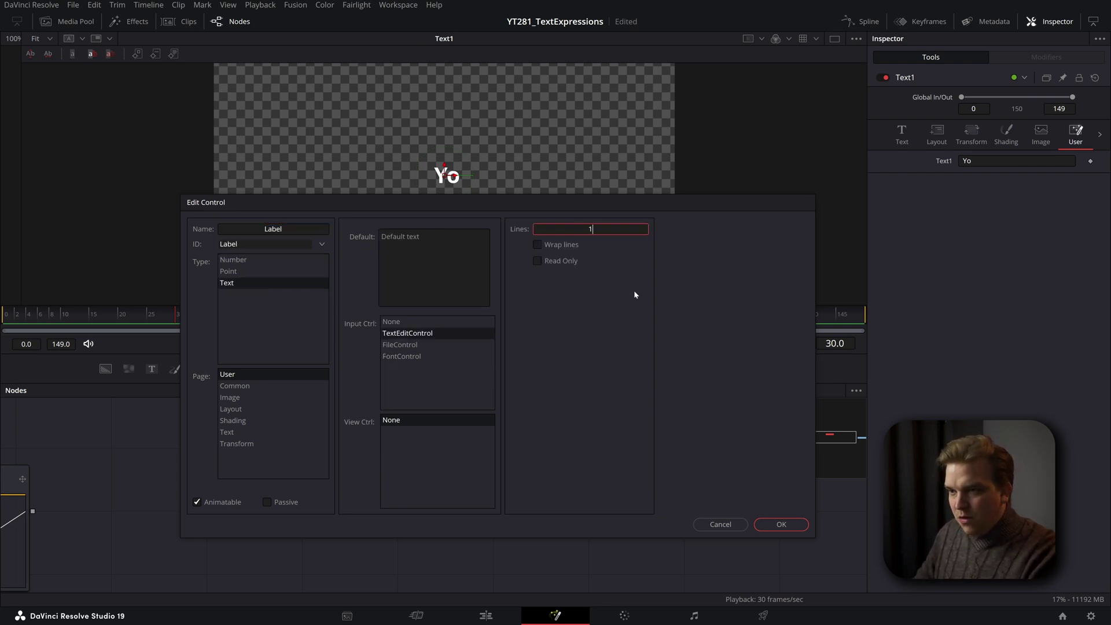
pyautogui.click(781, 524)
pyautogui.click(1018, 175)
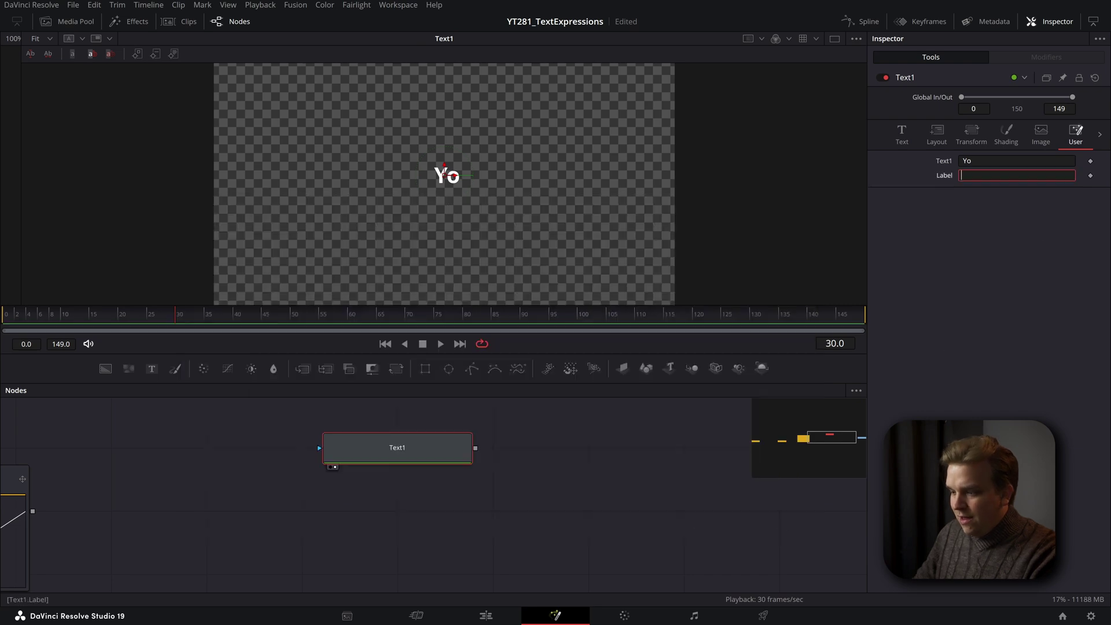
pyautogui.write('%')
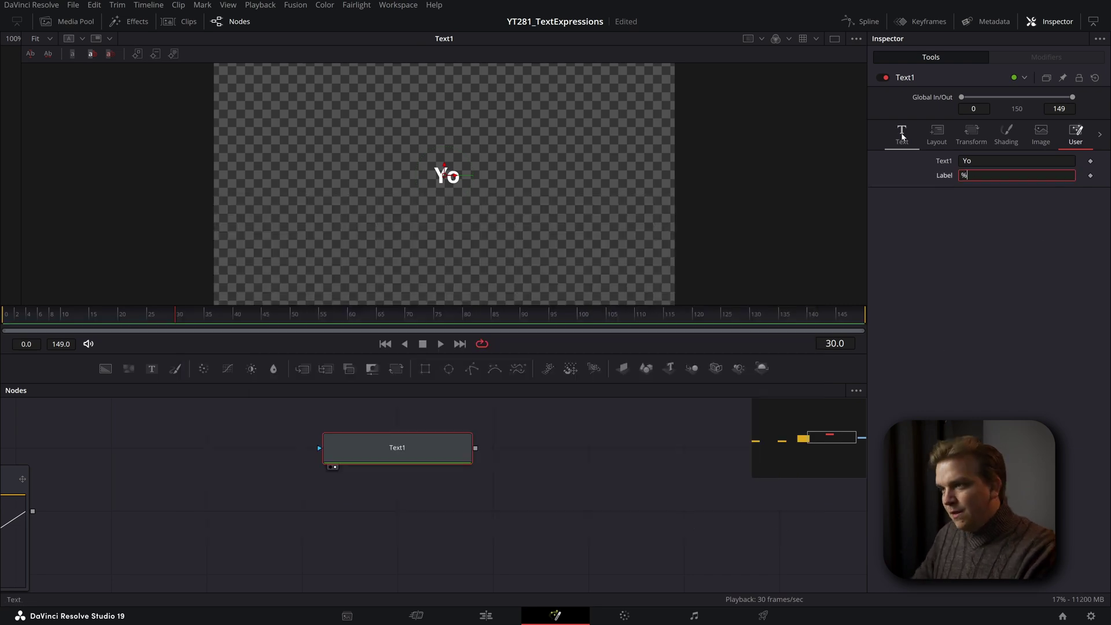
# Try to combine both custom controls by extending the styled text expression to Text1 .. Label.
pyautogui.click(902, 136)
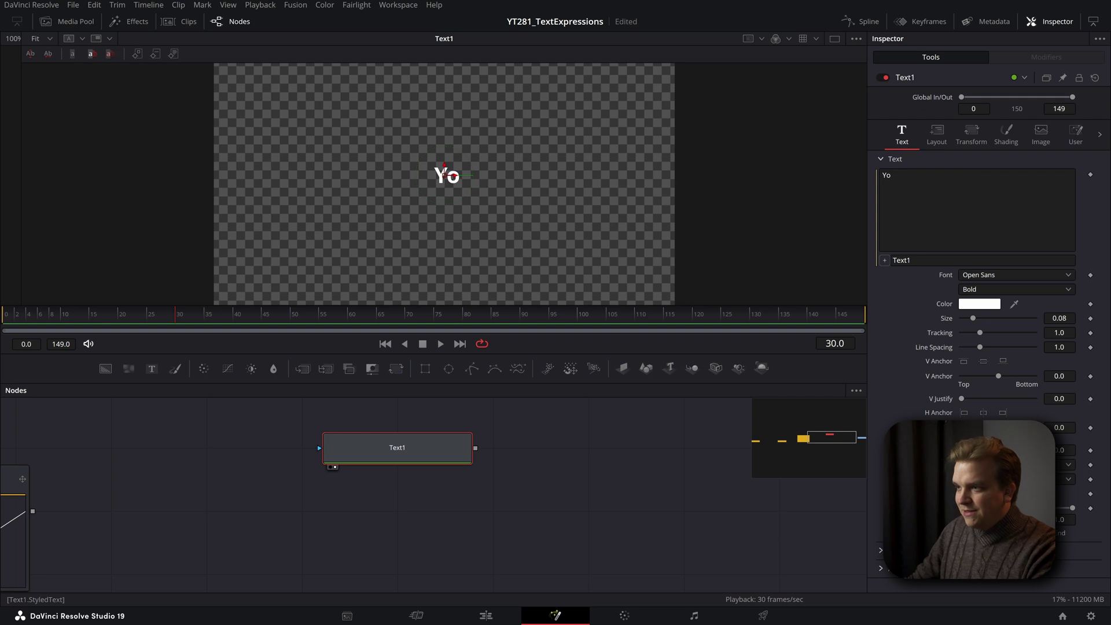
pyautogui.click(929, 260)
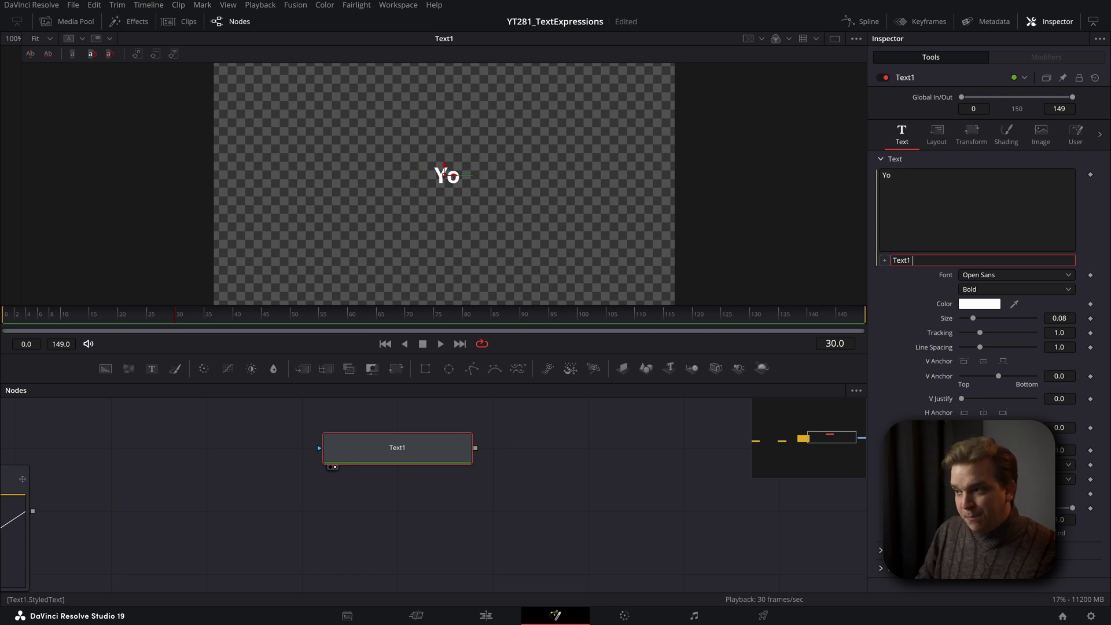
pyautogui.write('.. ')
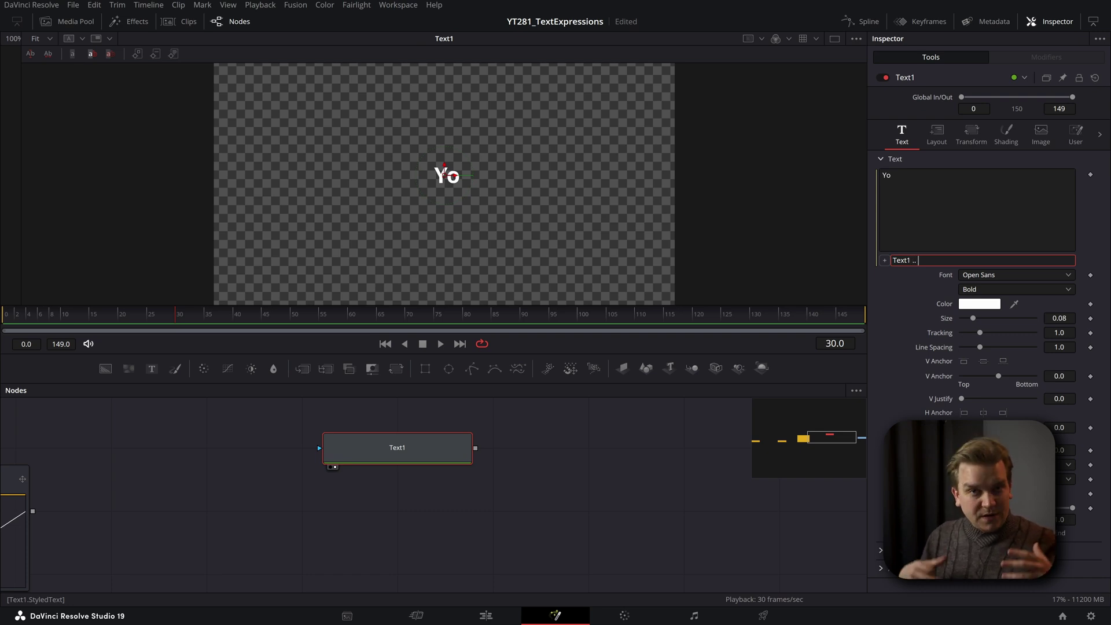
pyautogui.write(' Label')
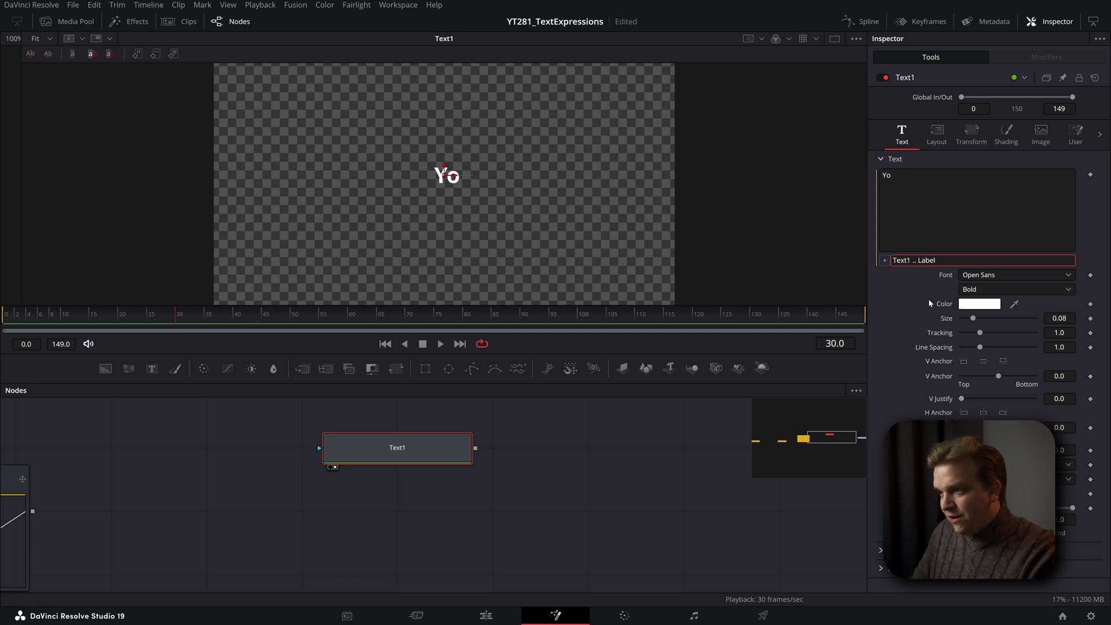
pyautogui.press('Return')
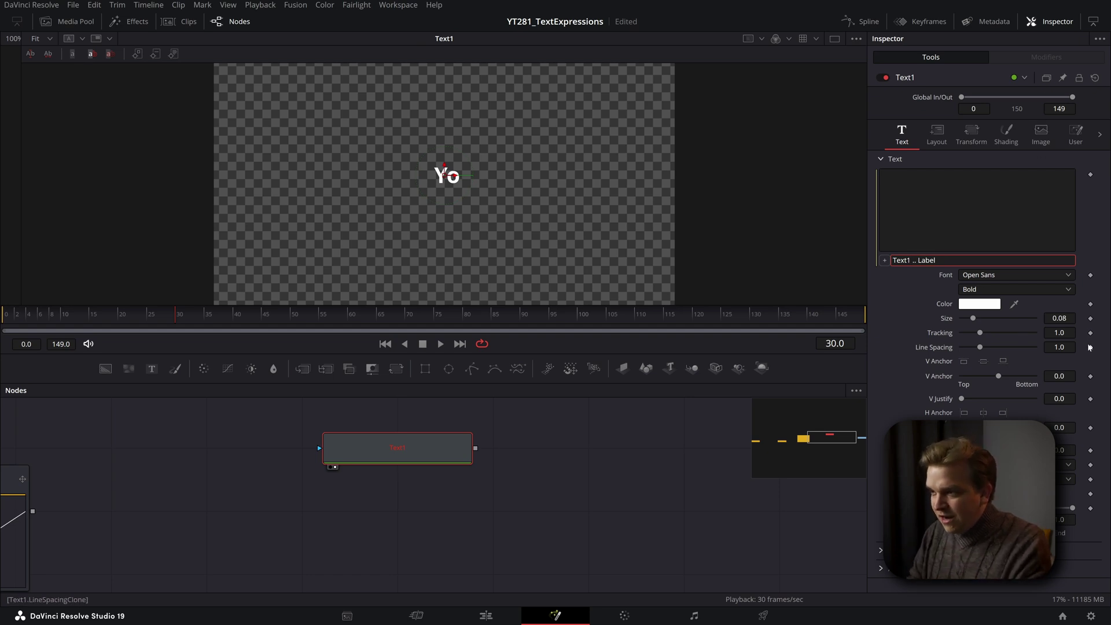
# Change the styled text expression to Text1.Value .. Label.Value.
pyautogui.write('.Value ')
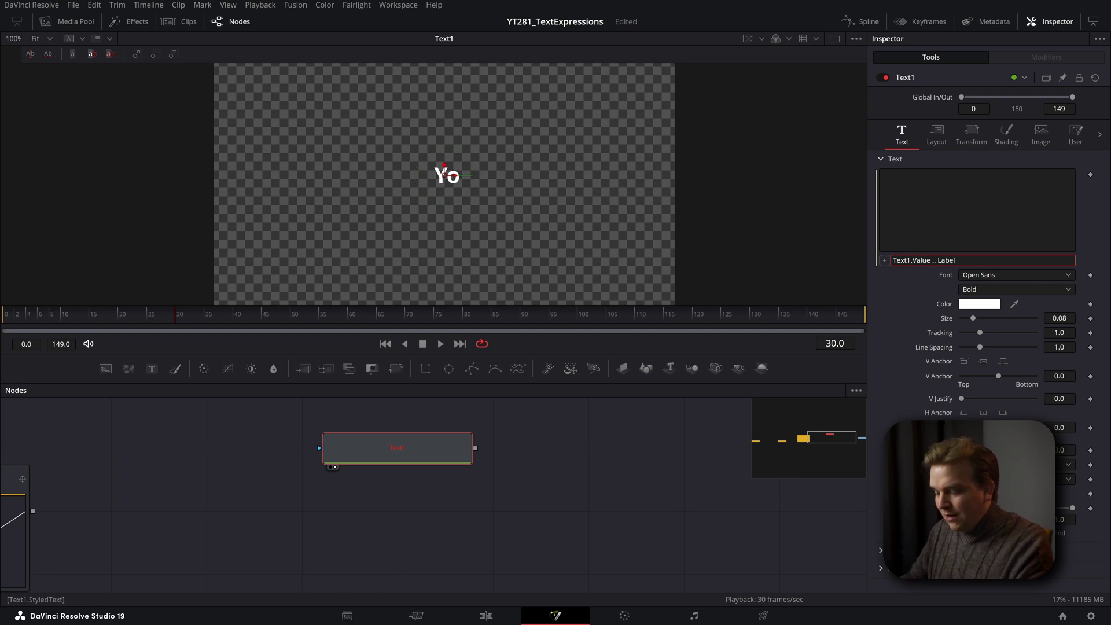
pyautogui.write('.. Label.Value')
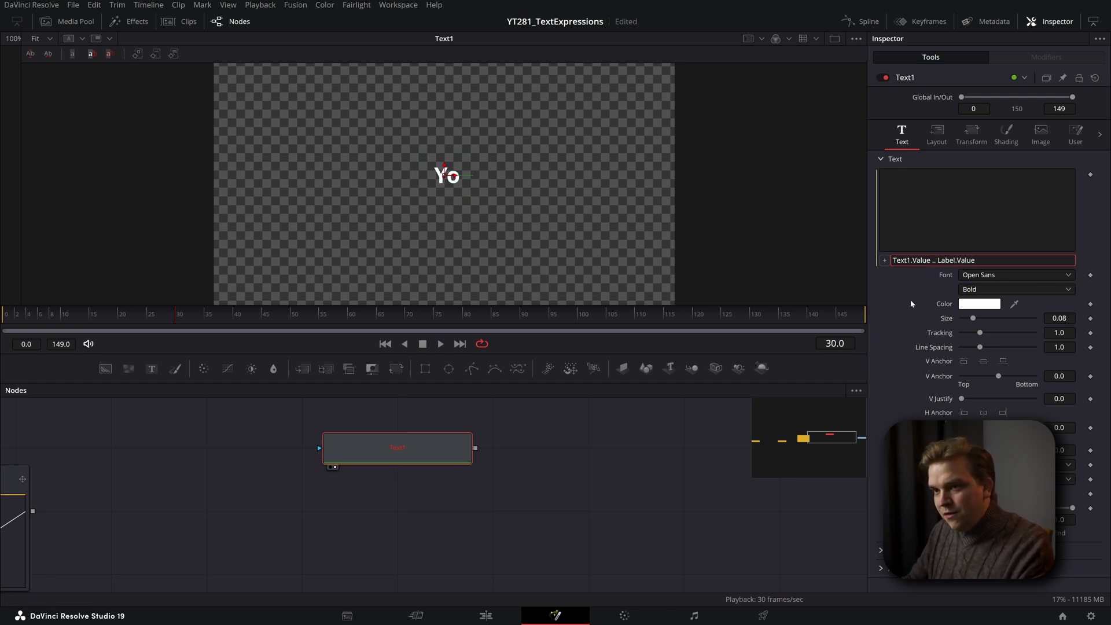
pyautogui.press('Return')
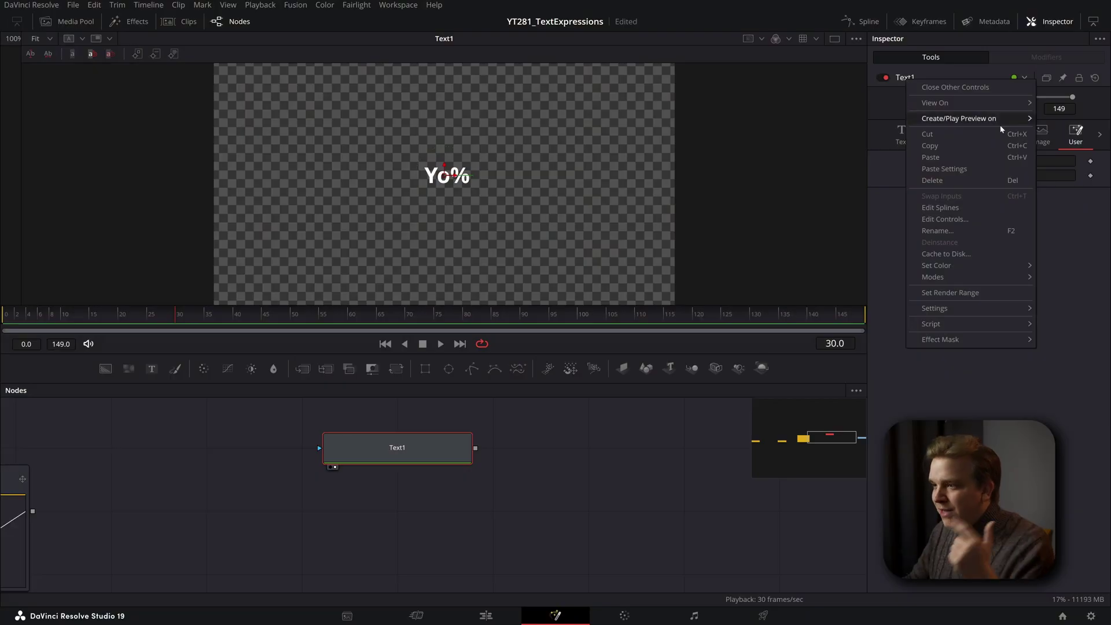
# Add a custom Number-type SliderControl named Number to the Text1 node, with range 0 to 100 and center 50.
pyautogui.click(992, 217)
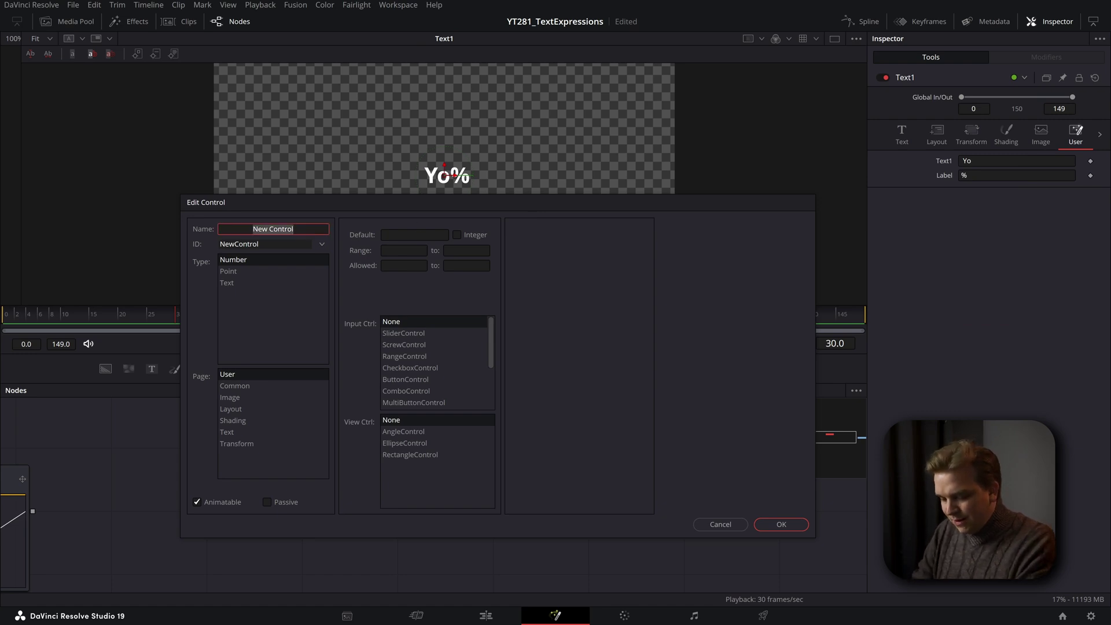
pyautogui.write('Number')
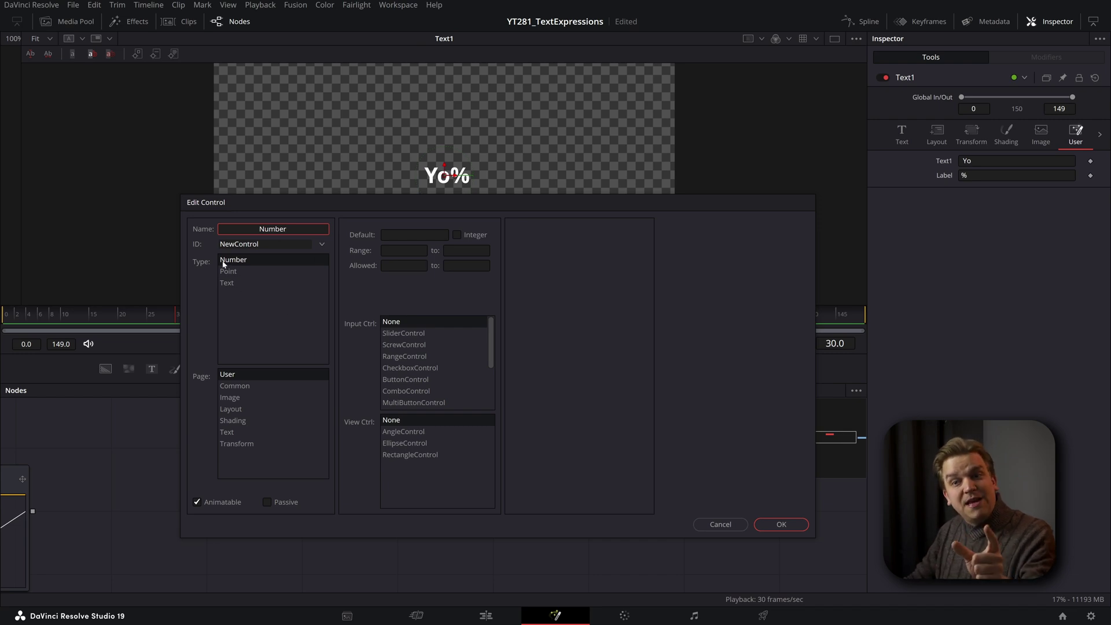
pyautogui.click(397, 335)
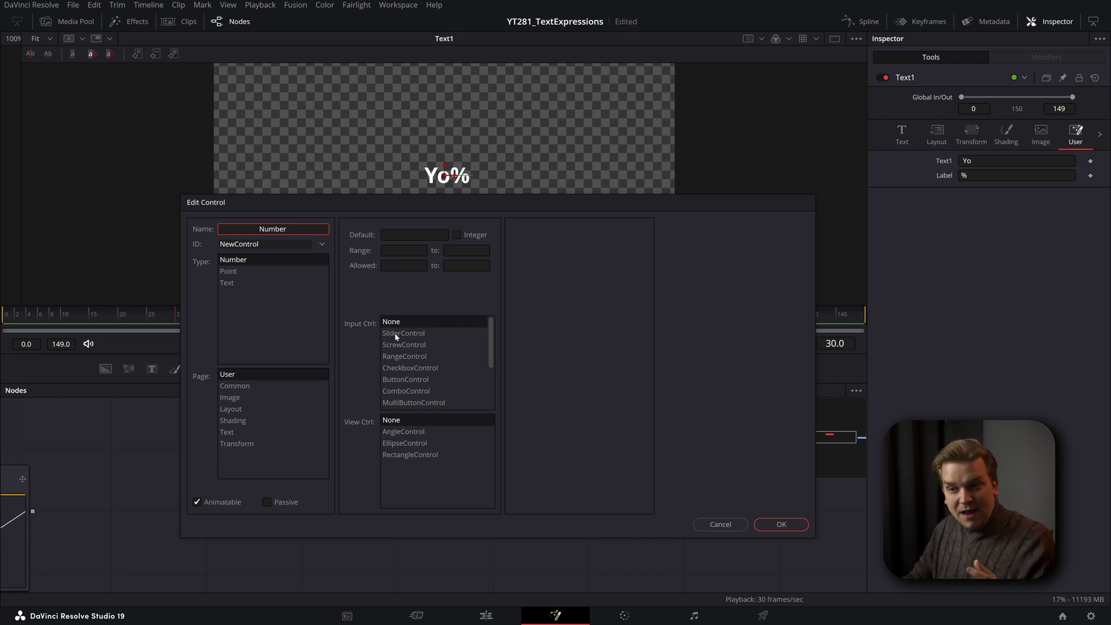
pyautogui.click(404, 251)
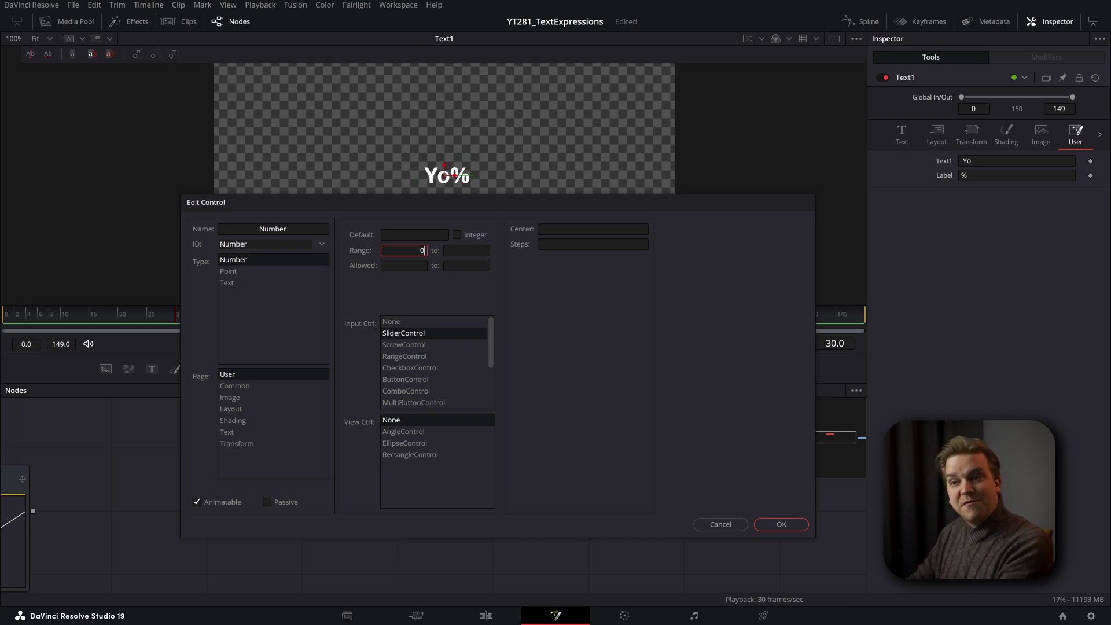
pyautogui.press('Tab')
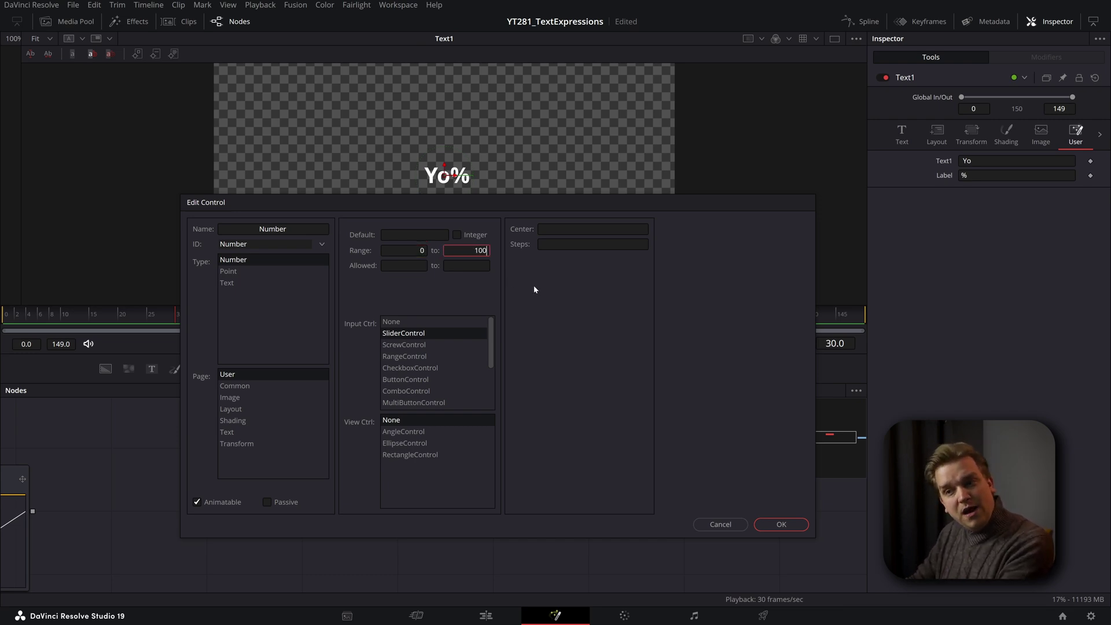
pyautogui.press('Tab')
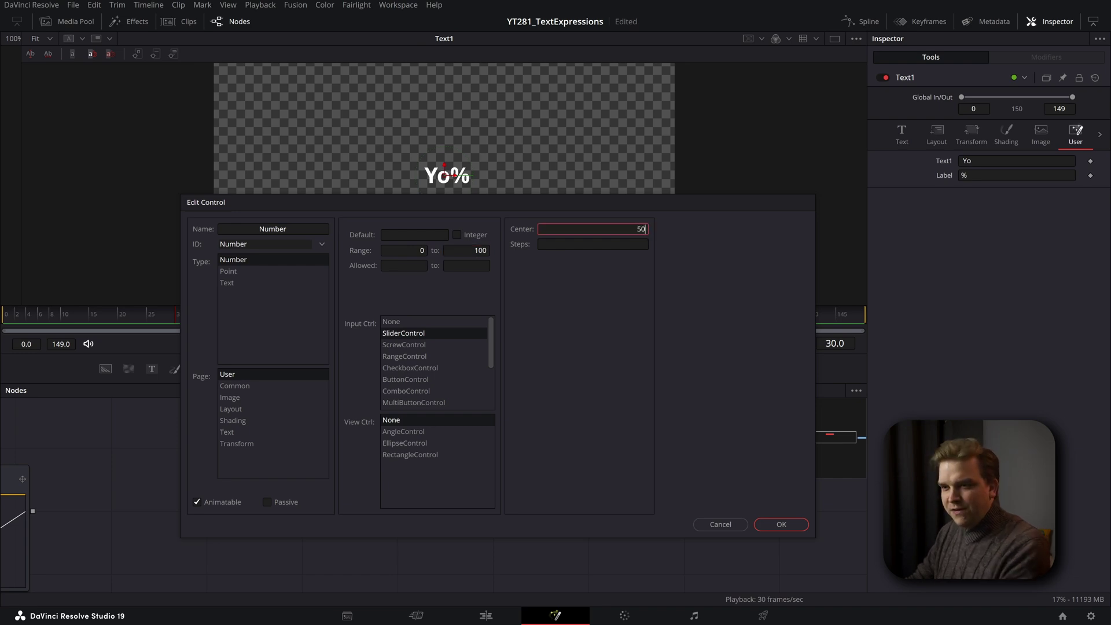
pyautogui.click(781, 524)
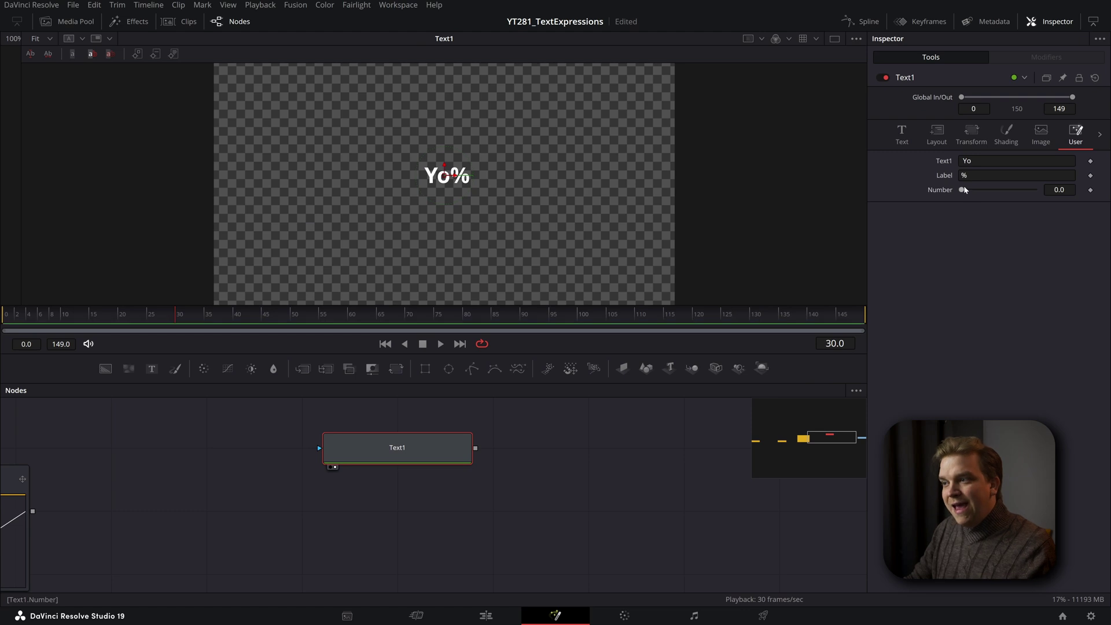
# Restrict the custom Number control on the Text1 node to integer values and set it to 27.
pyautogui.moveTo(961, 189); pyautogui.dragTo(975, 243)
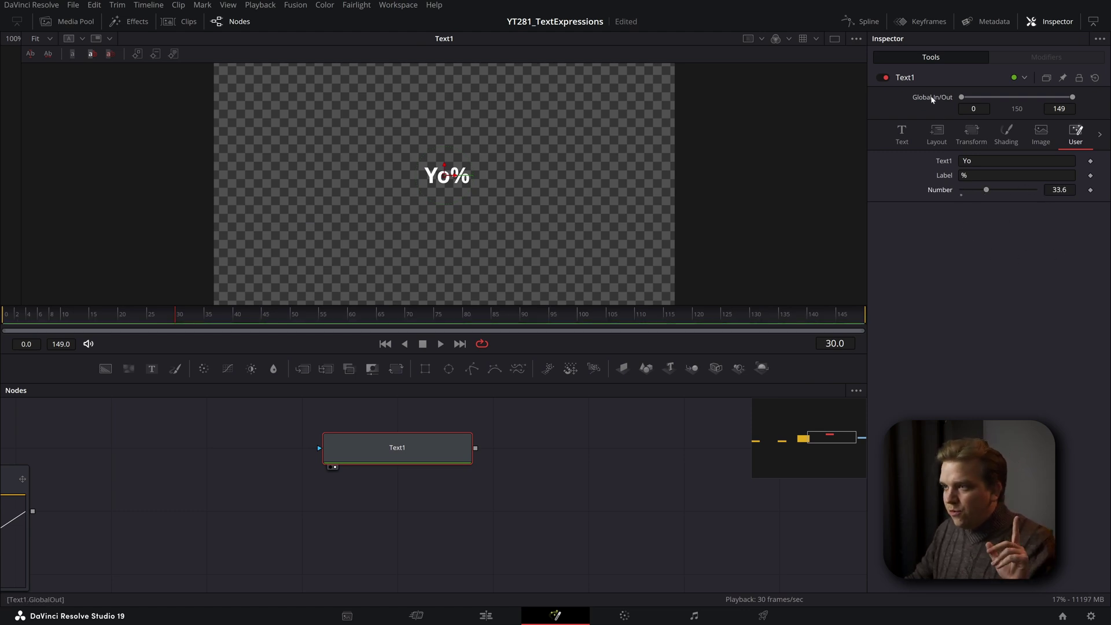
pyautogui.rightClick(906, 80)
pyautogui.click(925, 218)
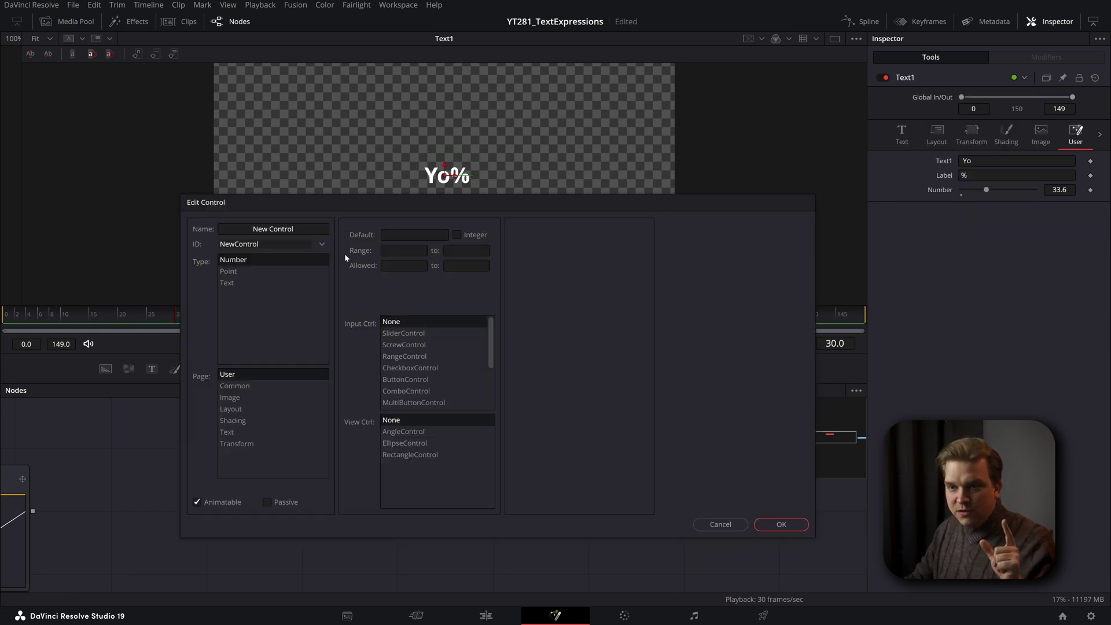
pyautogui.click(322, 244)
pyautogui.scroll(-10, 294, 325)
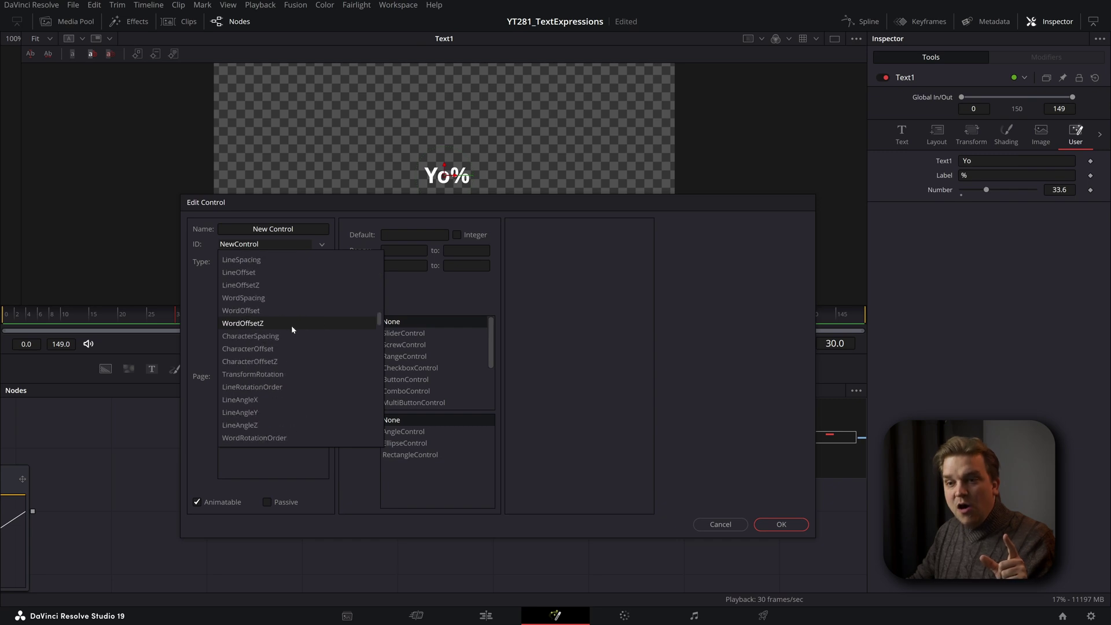
pyautogui.scroll(-15, 291, 325)
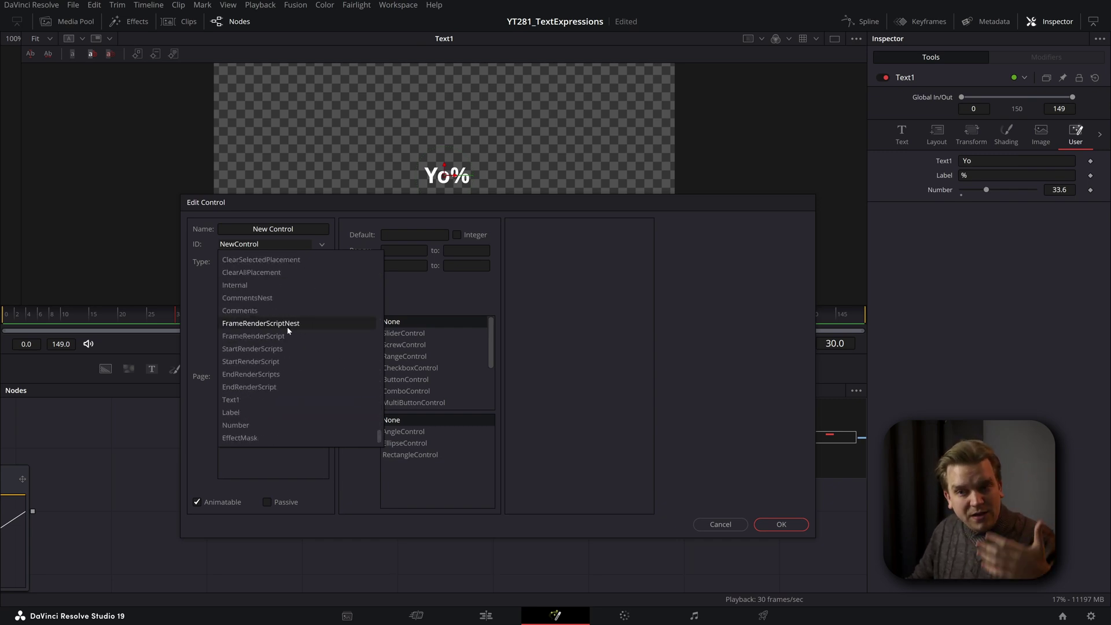
pyautogui.click(256, 426)
pyautogui.click(464, 236)
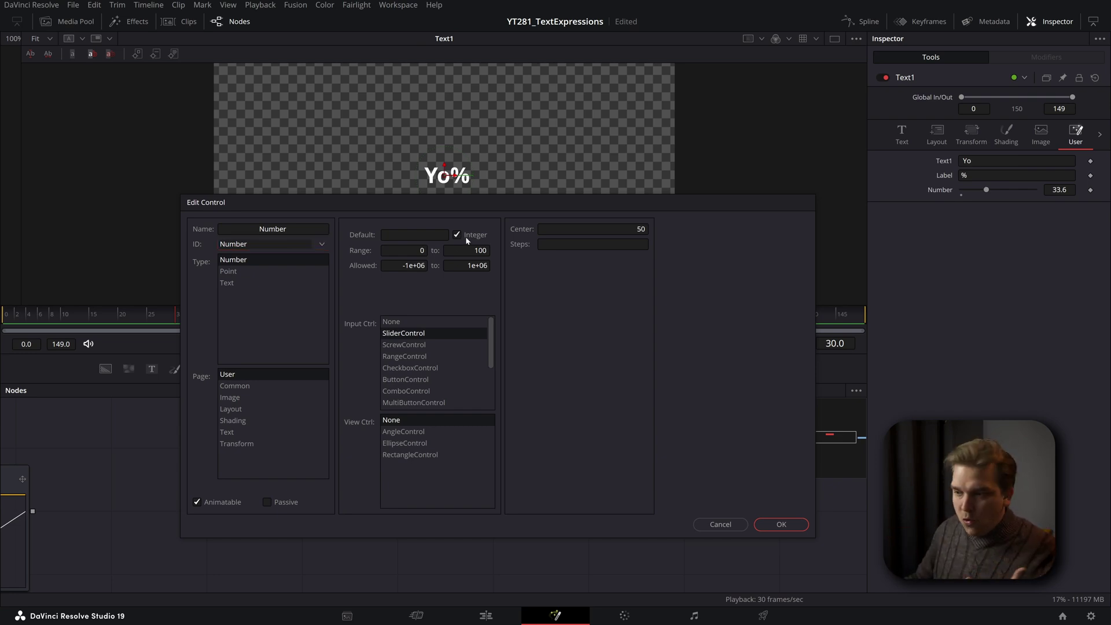
pyautogui.click(786, 527)
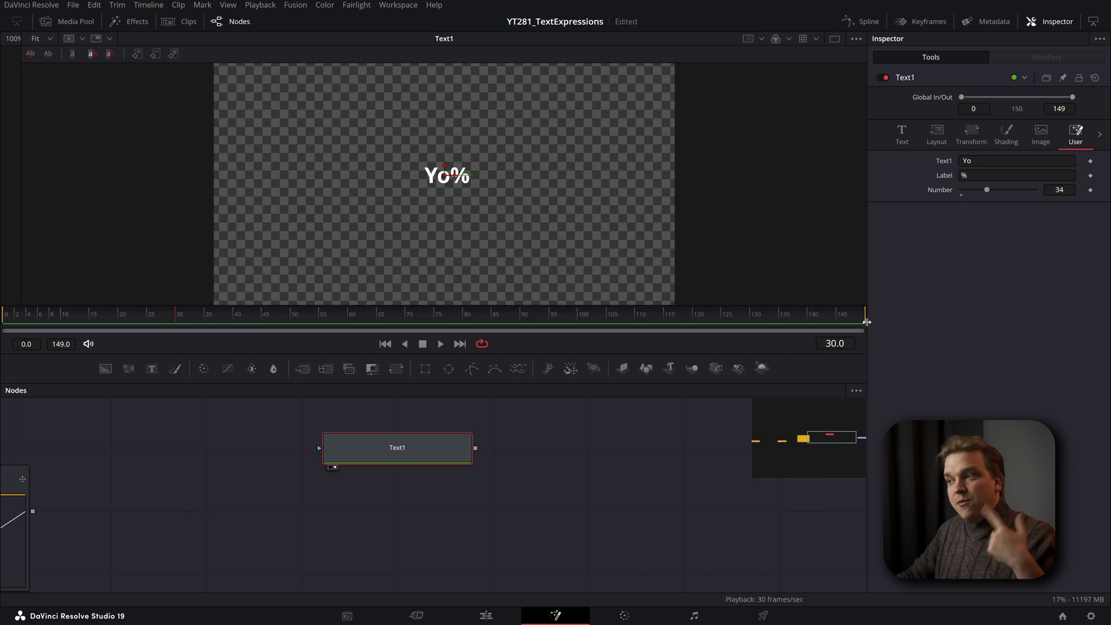
pyautogui.moveTo(987, 190); pyautogui.dragTo(981, 191)
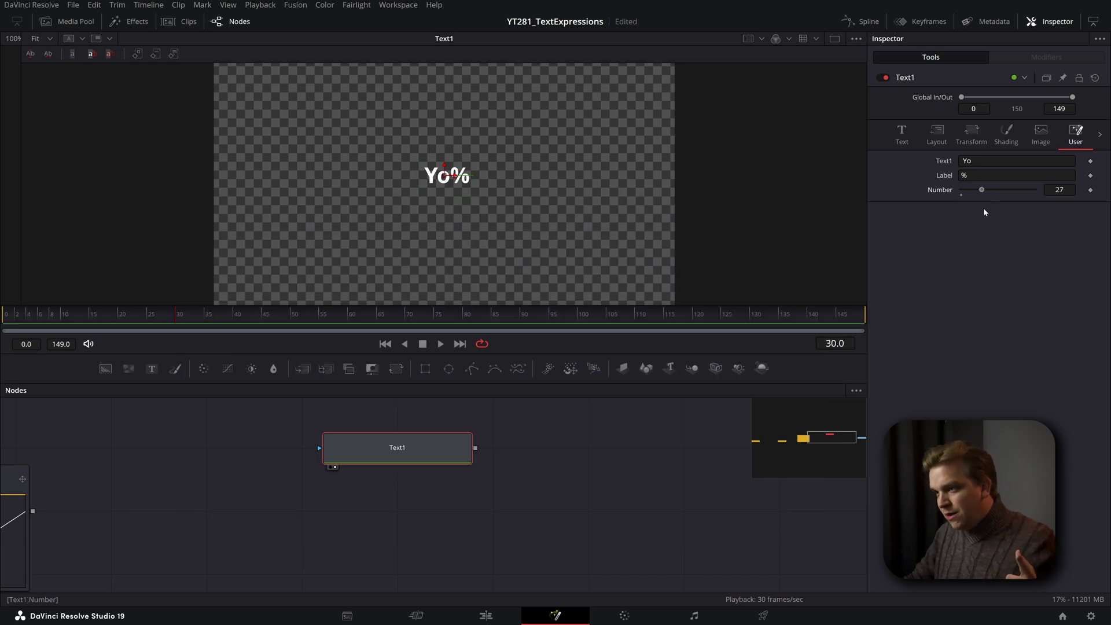
# Try to output the custom number by changing the styled text expression to Number .. Label.Value, Number.Value and Number.
pyautogui.click(904, 136)
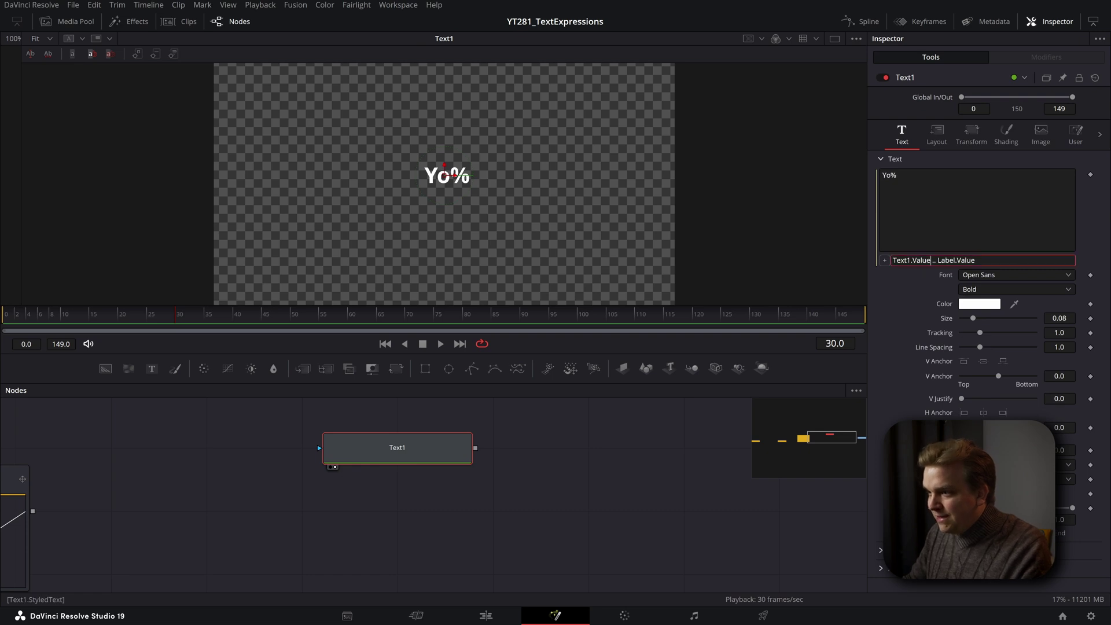
pyautogui.moveTo(931, 259); pyautogui.dragTo(892, 260)
pyautogui.write('Number')
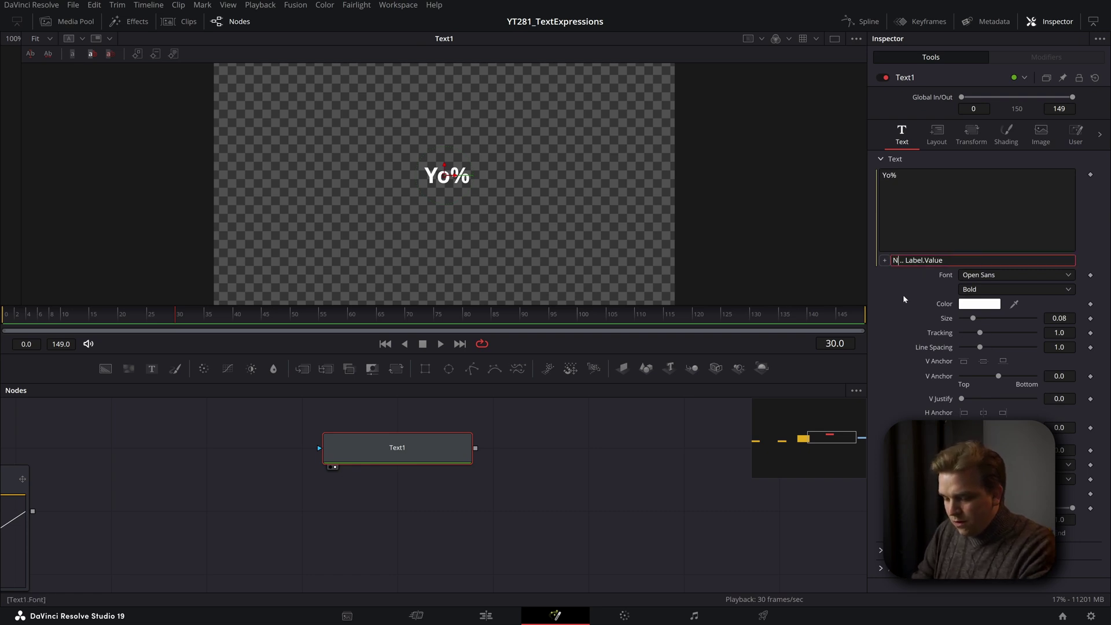
pyautogui.press('Return')
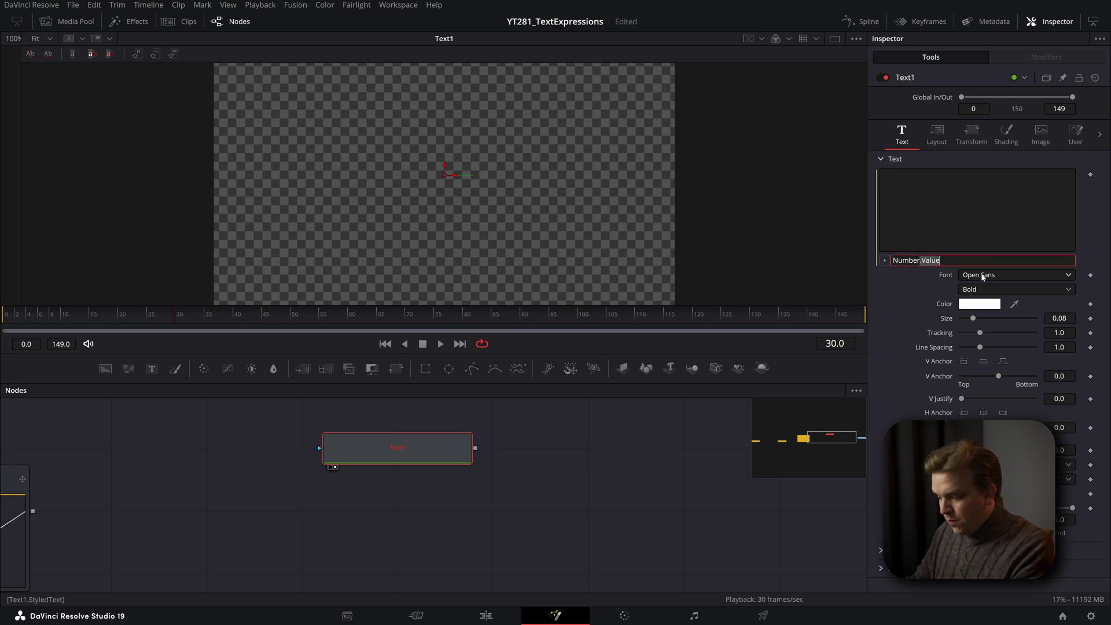
pyautogui.click(1075, 134)
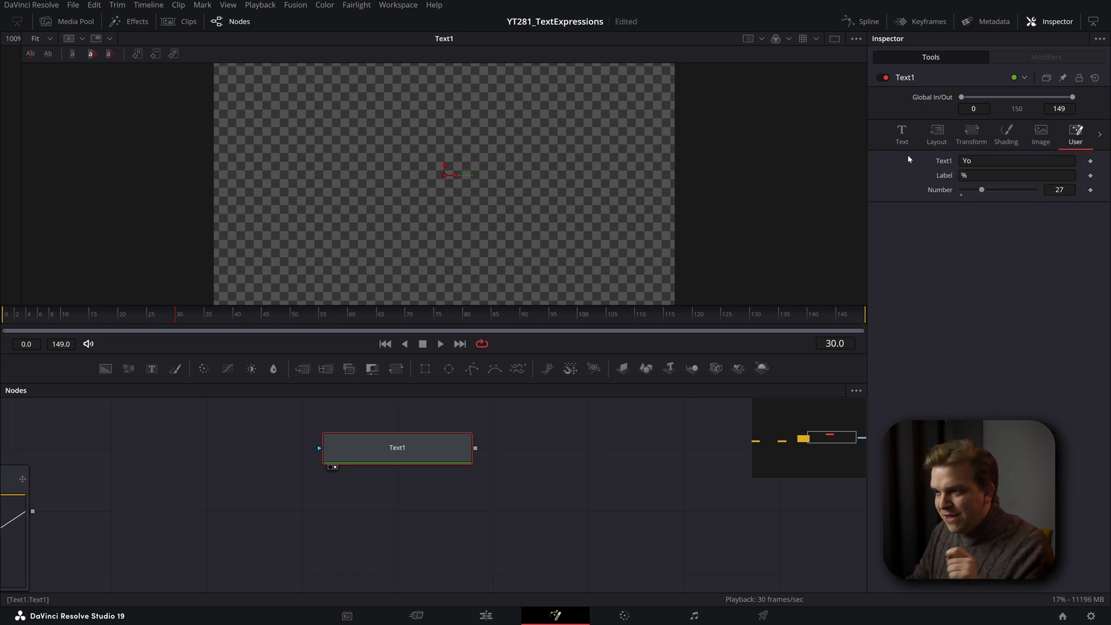
pyautogui.rightClick(906, 77)
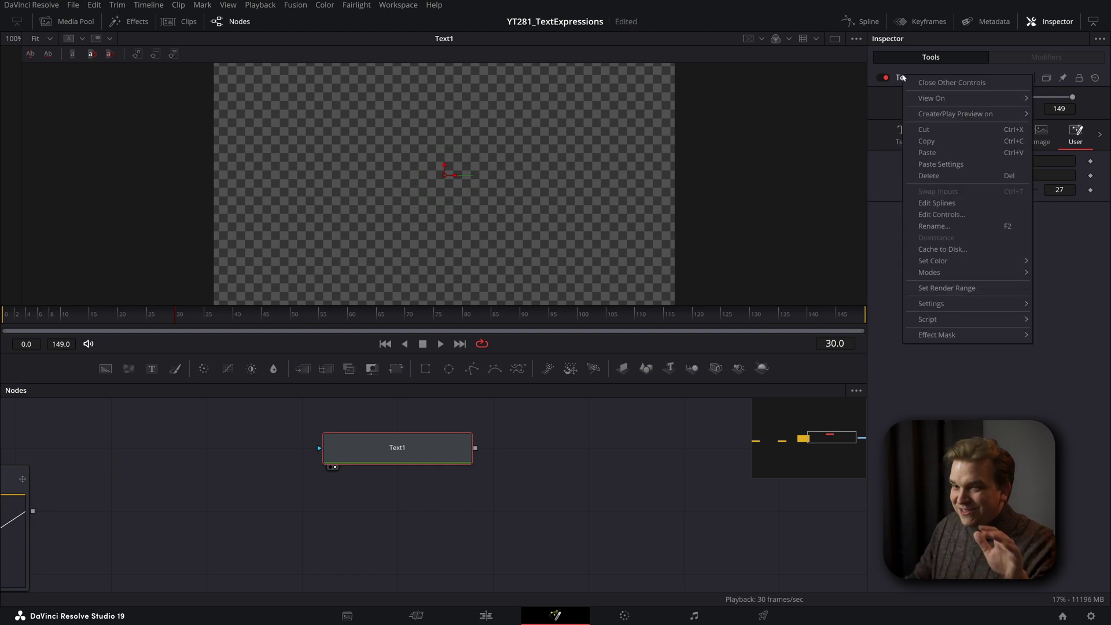
pyautogui.click(880, 188)
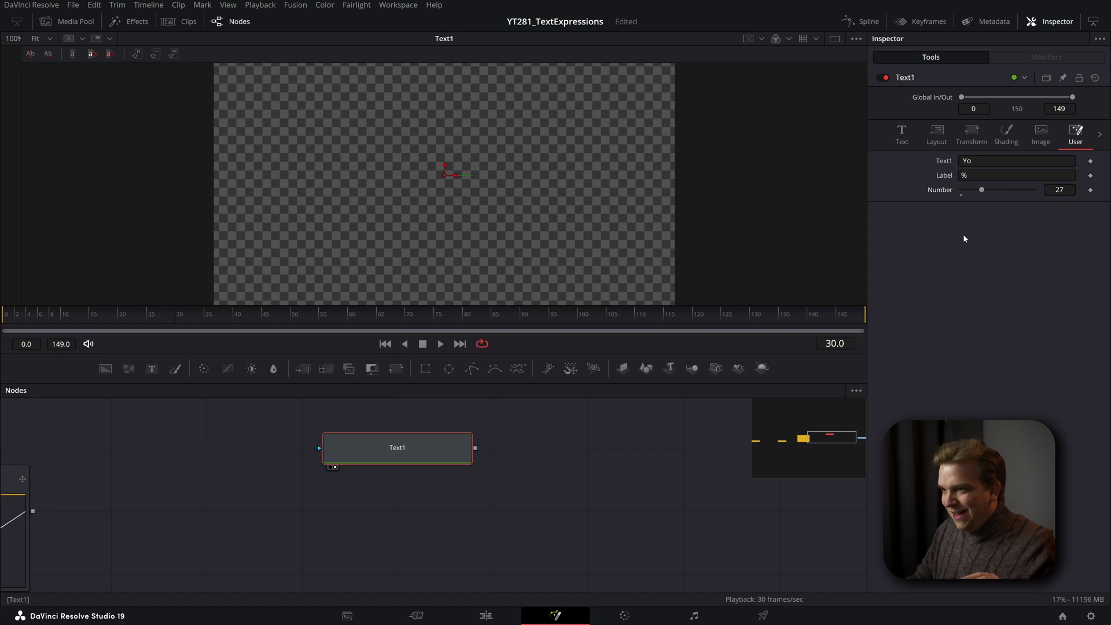
# Try to reference the number through its node with the styled text expressions Text1.Number and Text1.Number.Value.
pyautogui.click(901, 134)
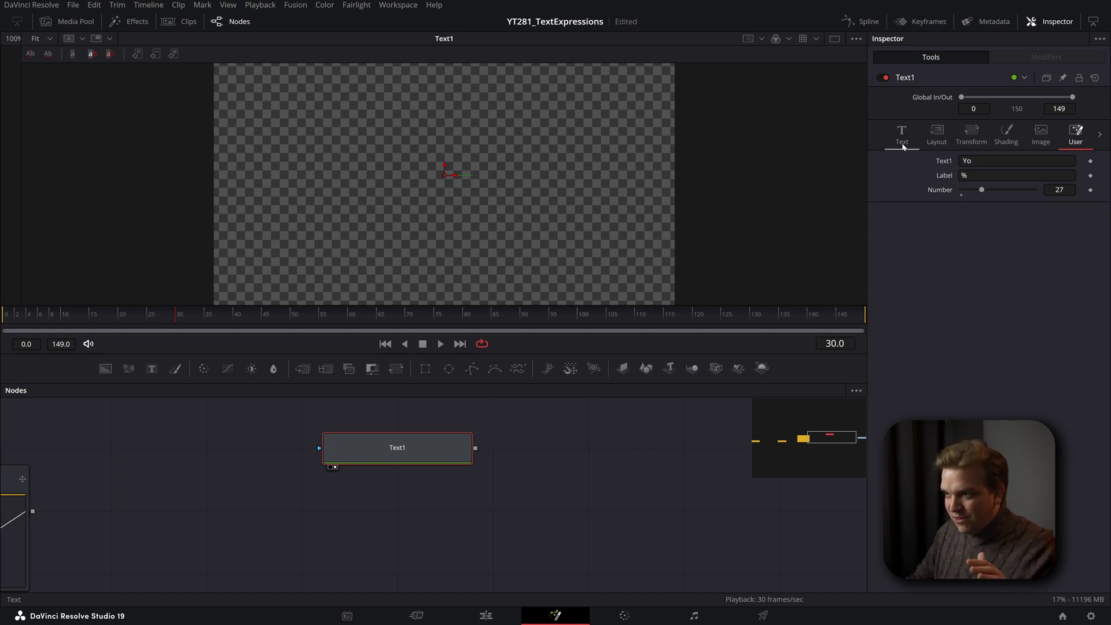
pyautogui.click(898, 260)
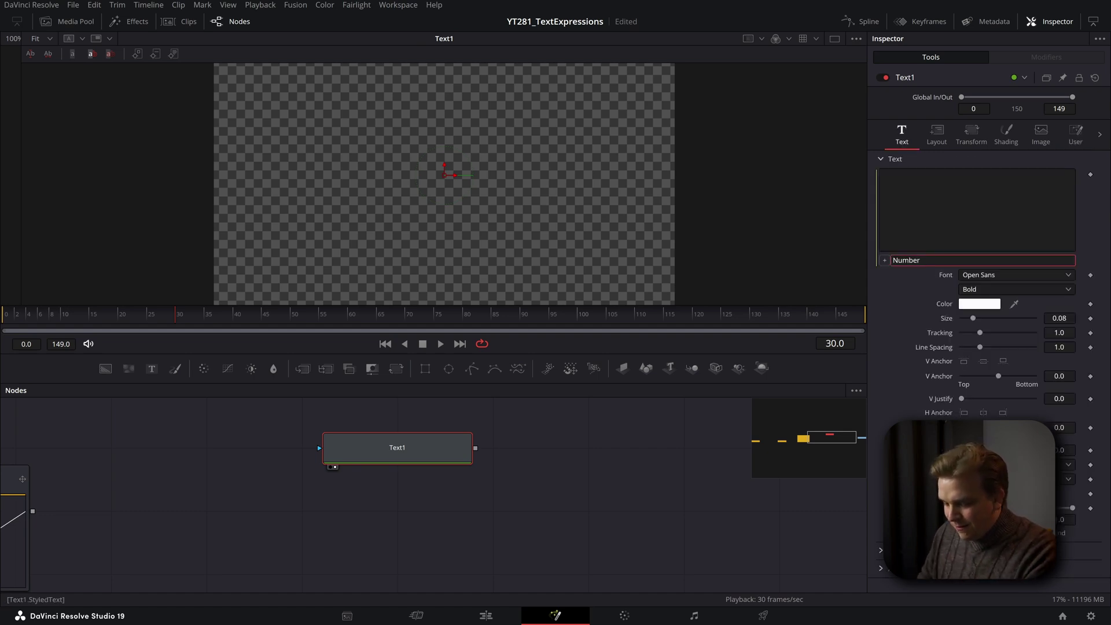
pyautogui.write('Text1.')
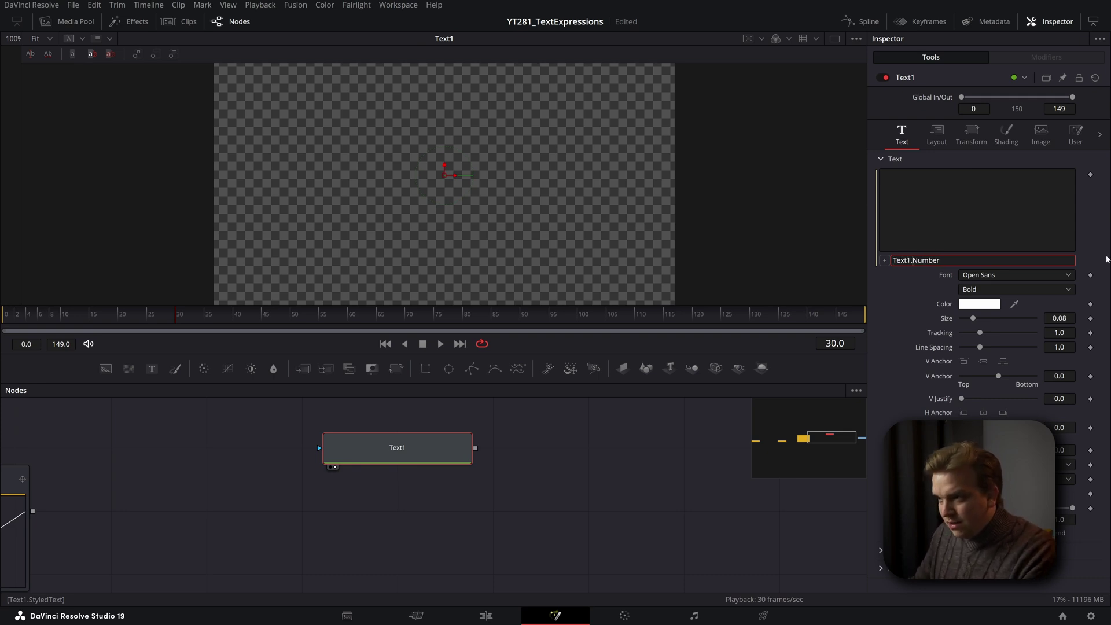
pyautogui.click(907, 314)
pyautogui.click(949, 261)
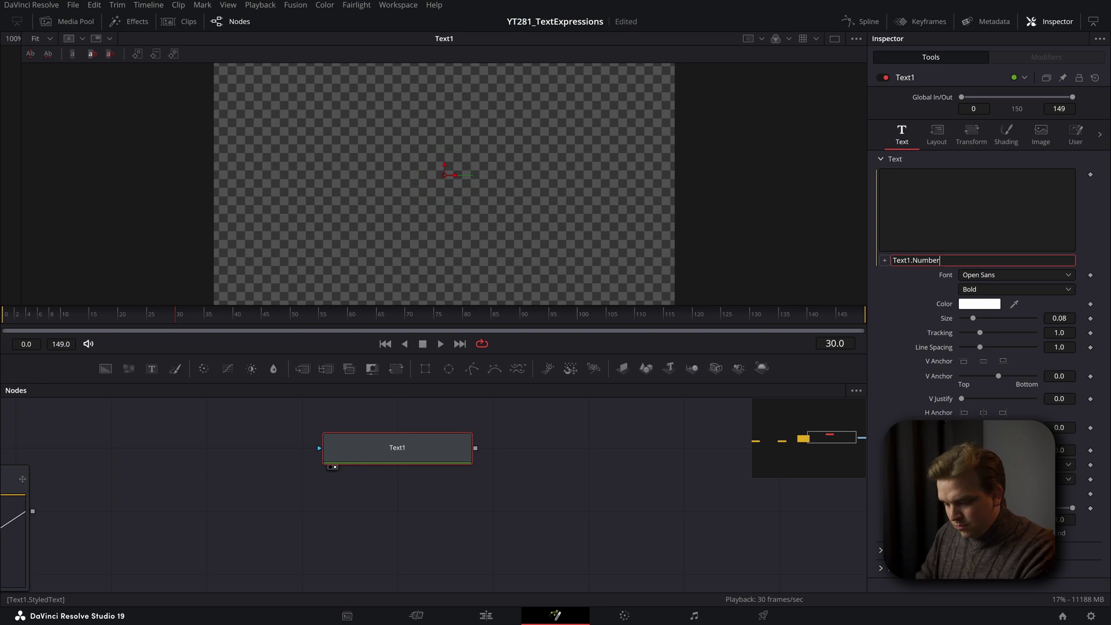
pyautogui.write('.Value')
pyautogui.press('Return')
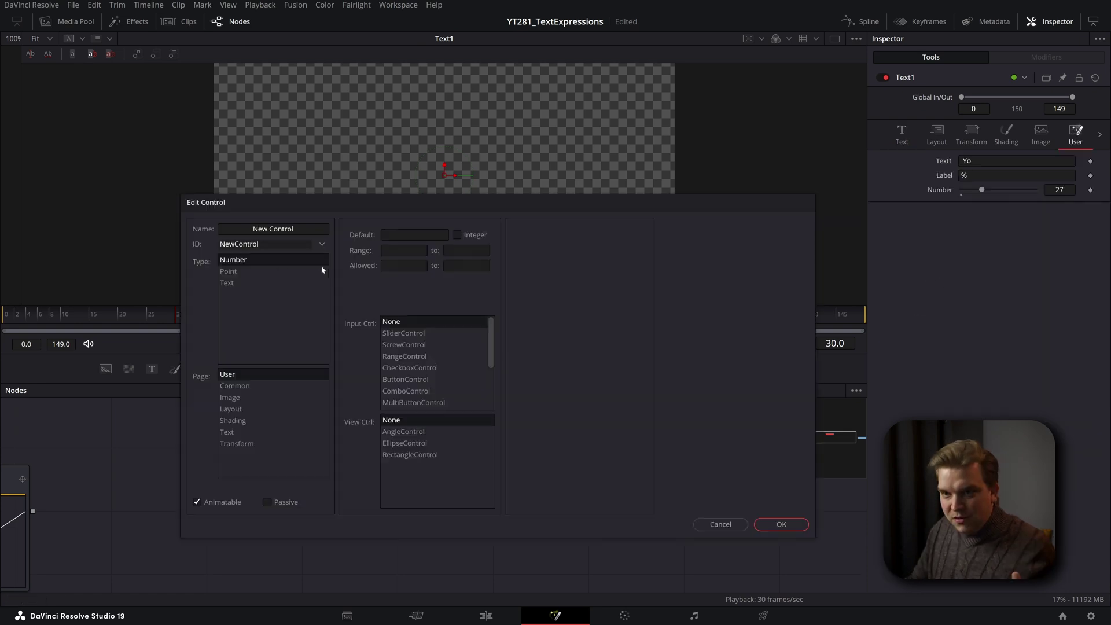
# Add a custom integer Number-type SliderControl named NumberControl to the Text1 node, with range 0 to 100.
pyautogui.click(273, 229)
pyautogui.hotkey('ctrl', 'a')
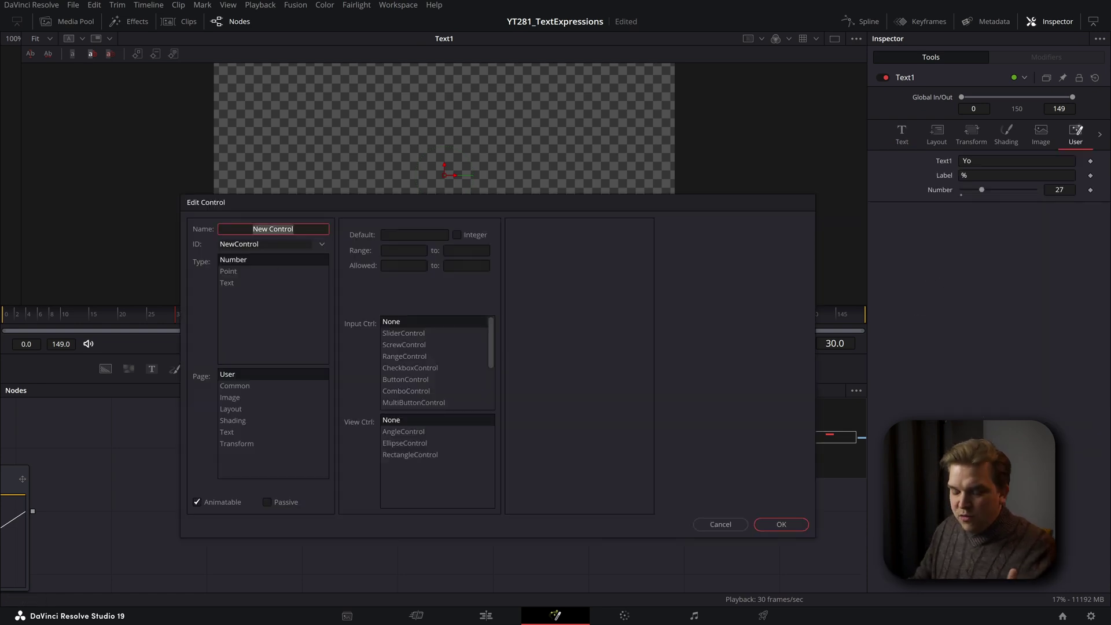
pyautogui.write('NumberControl')
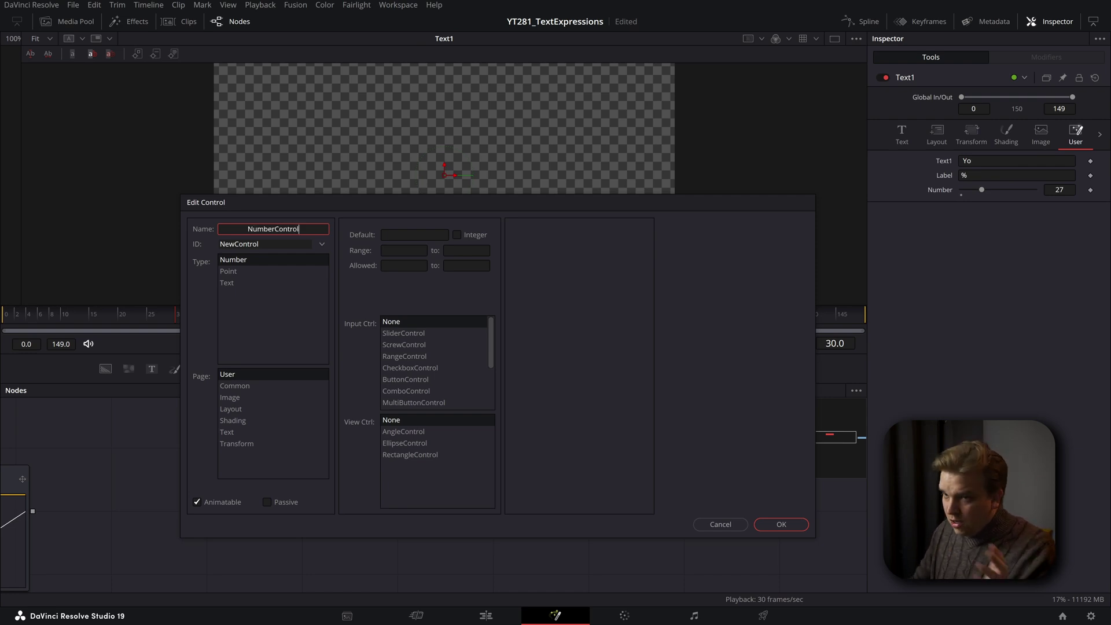
pyautogui.click(435, 333)
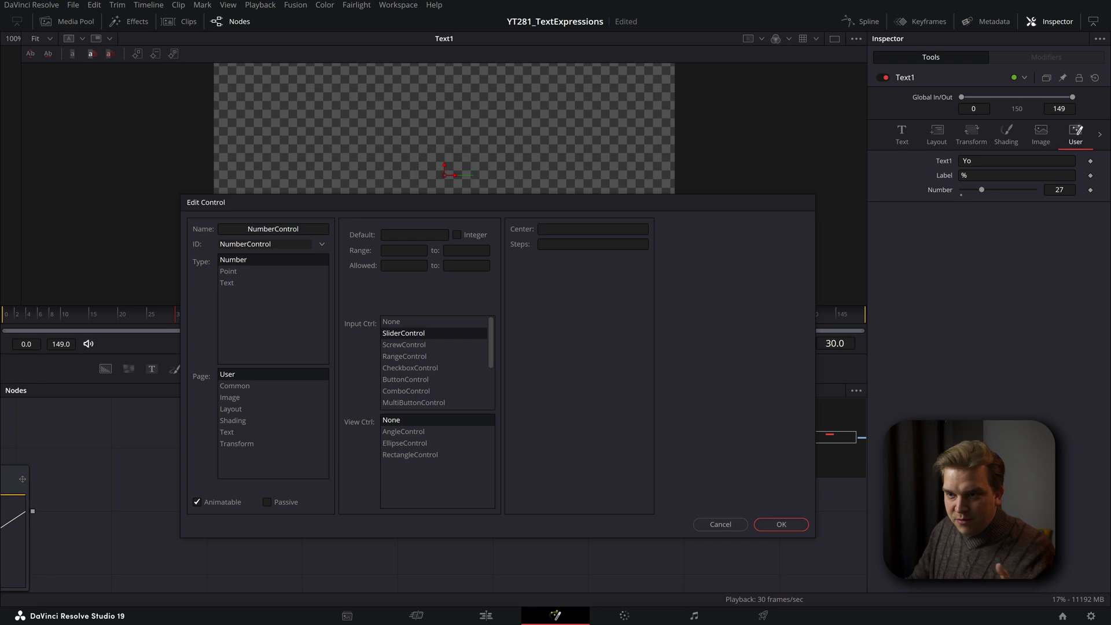
pyautogui.click(422, 251)
pyautogui.write('0')
pyautogui.click(467, 254)
pyautogui.write('100')
pyautogui.click(780, 523)
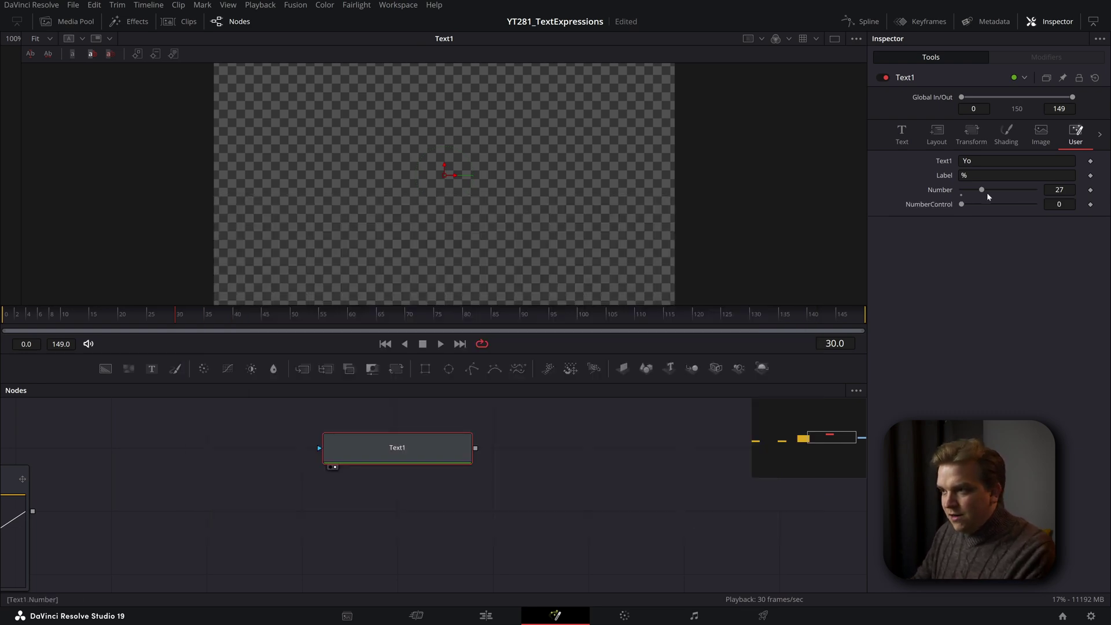
# Set the styled text expression to NumberControl and raise the NumberControl slider to 43.
pyautogui.click(901, 135)
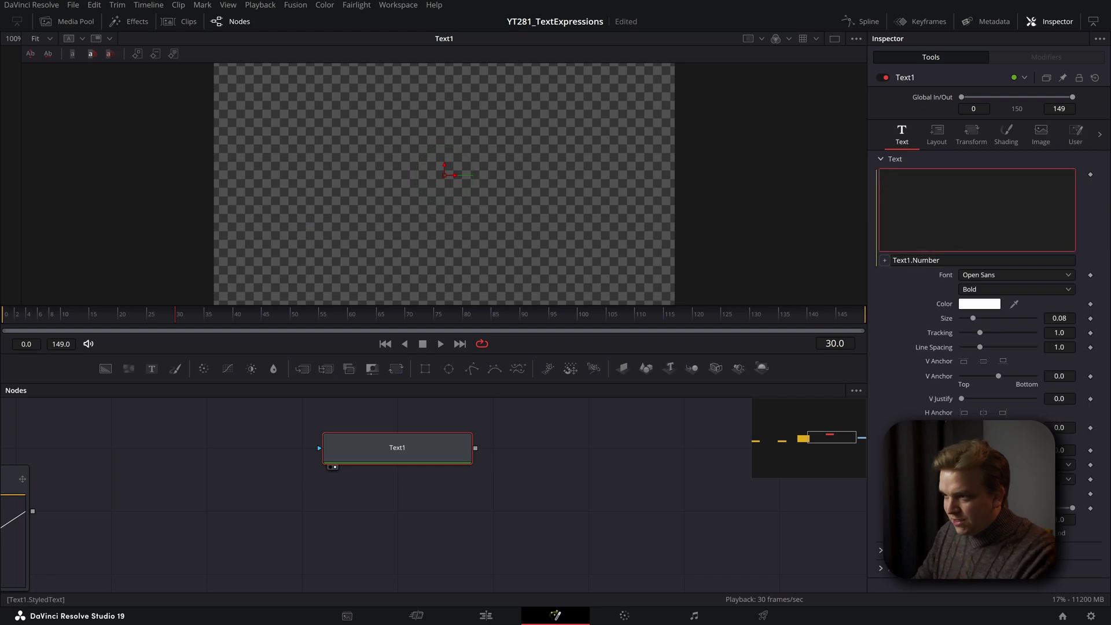
pyautogui.moveTo(954, 260); pyautogui.dragTo(757, 242)
pyautogui.write('NumberCo')
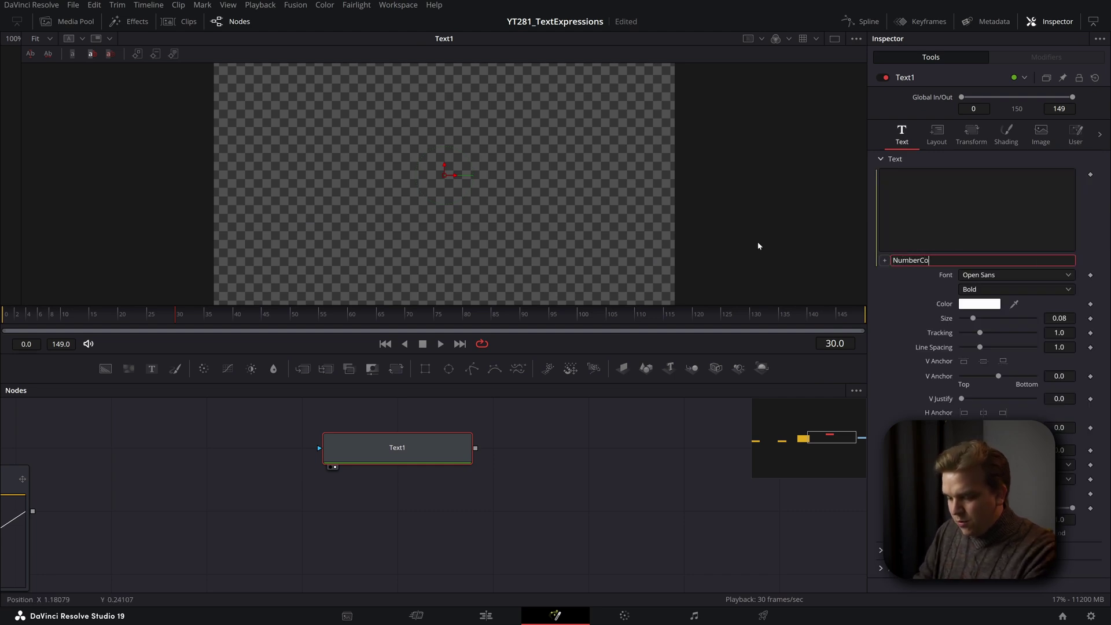
pyautogui.write('ntrol')
pyautogui.press('Return')
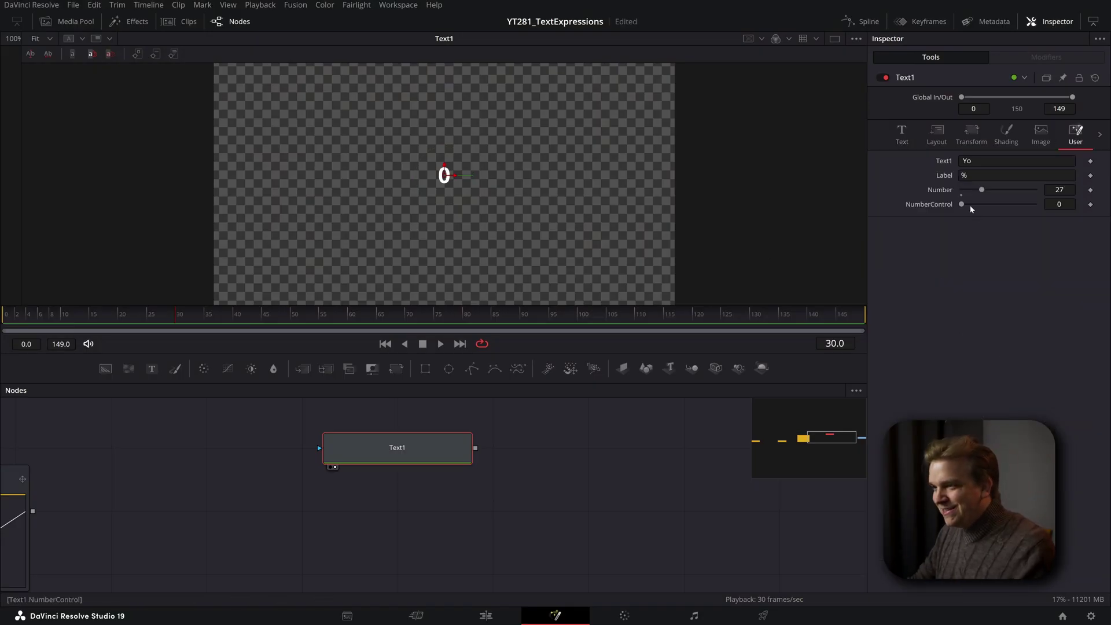
pyautogui.moveTo(971, 207); pyautogui.dragTo(997, 228)
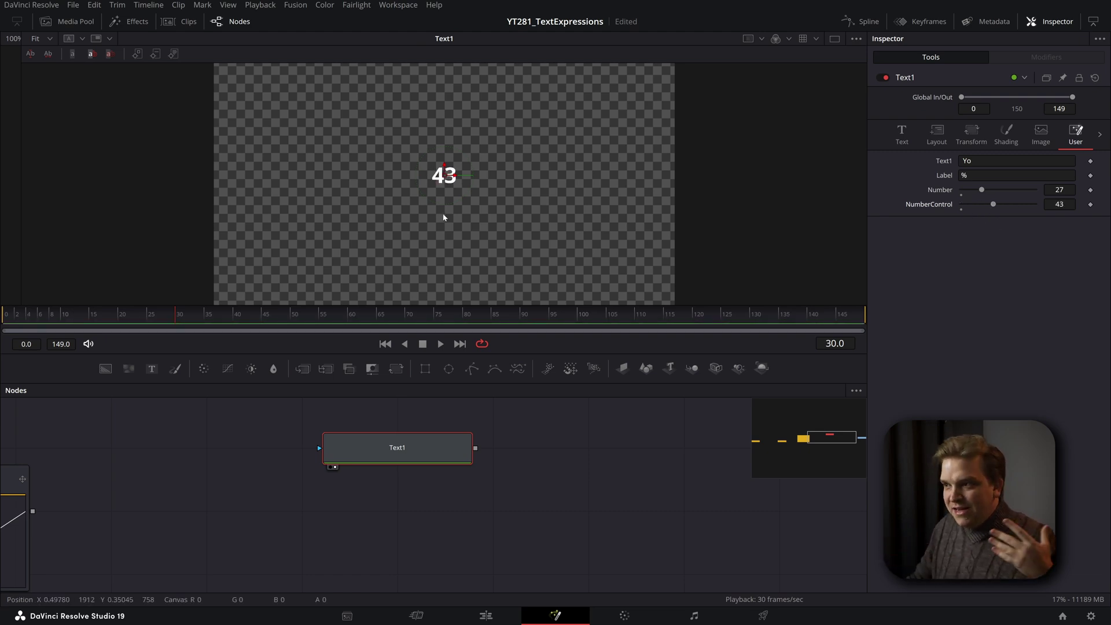
# Extend the styled text expression to NumberControl .. Label.Value.
pyautogui.click(901, 133)
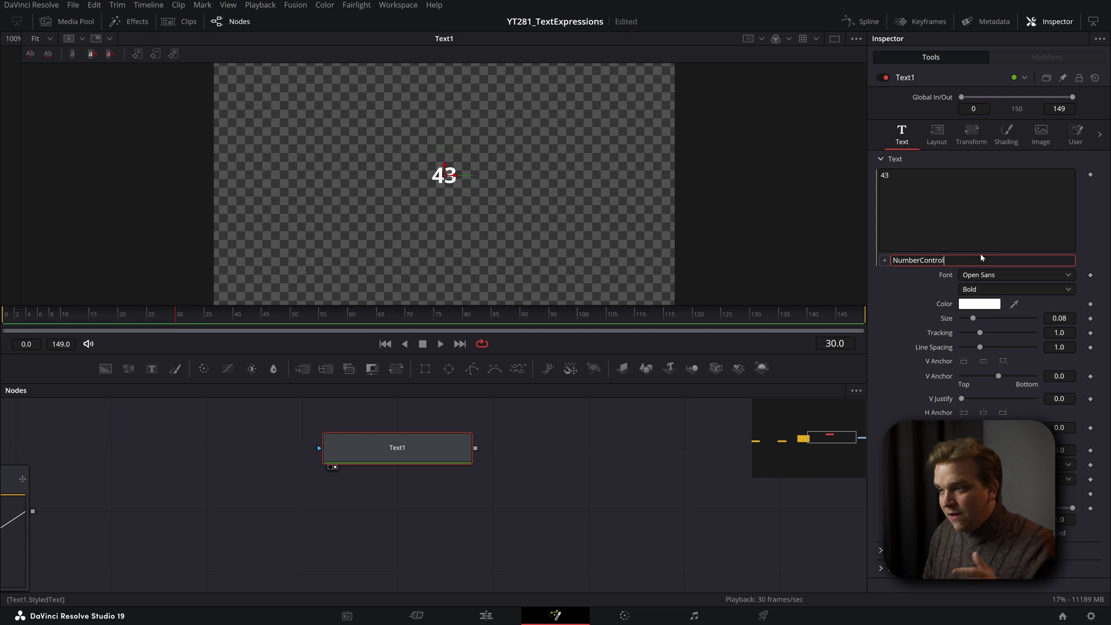
pyautogui.write('. ')
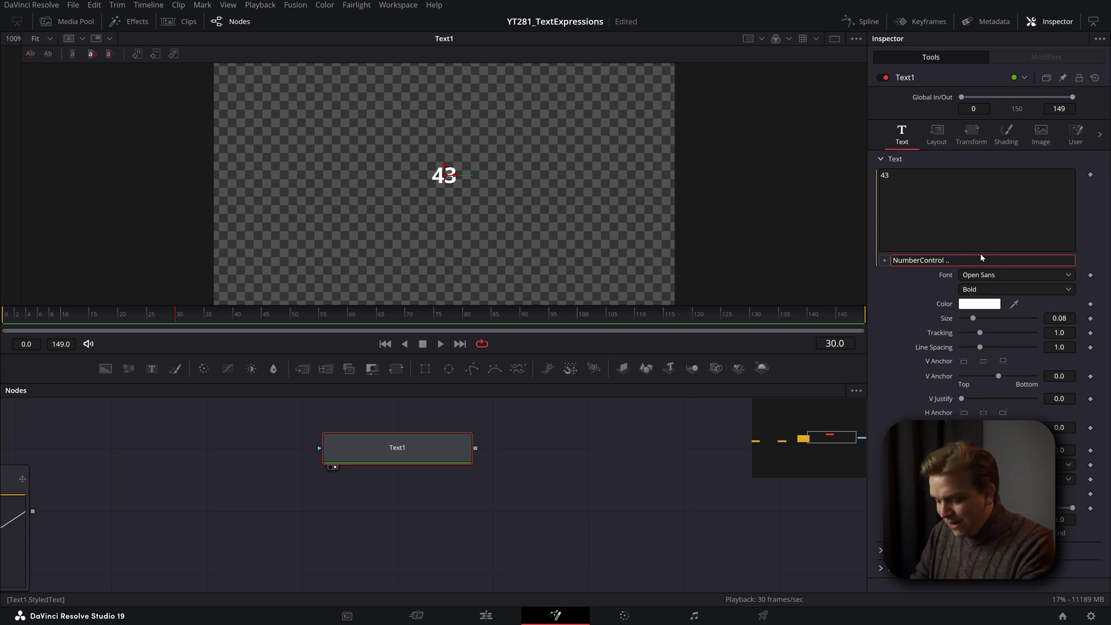
pyautogui.write('Label.V')
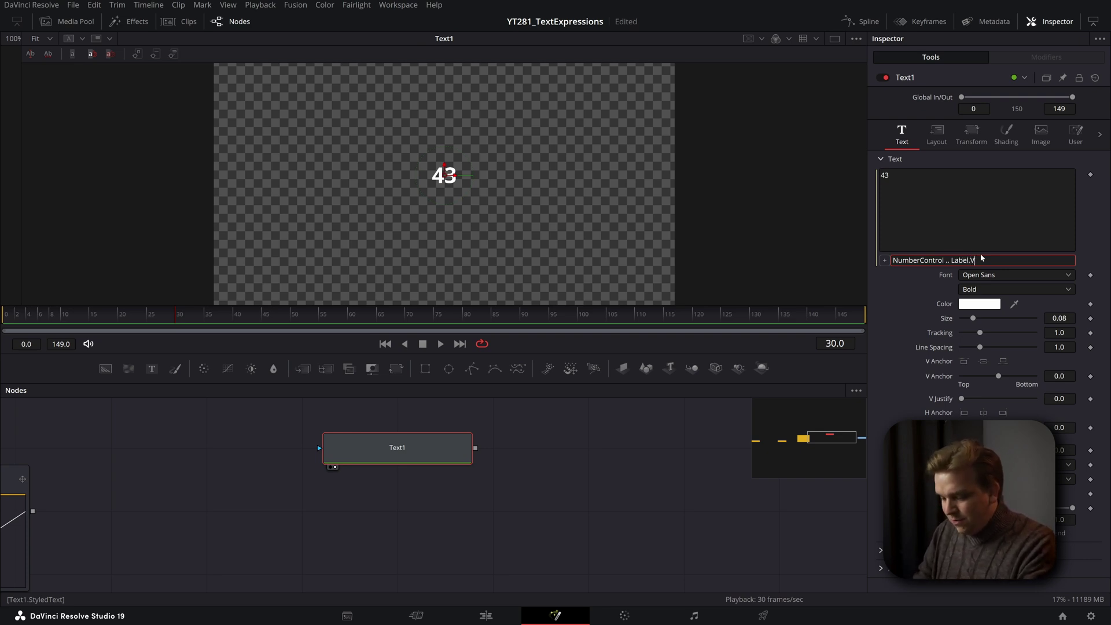
pyautogui.write('lu')
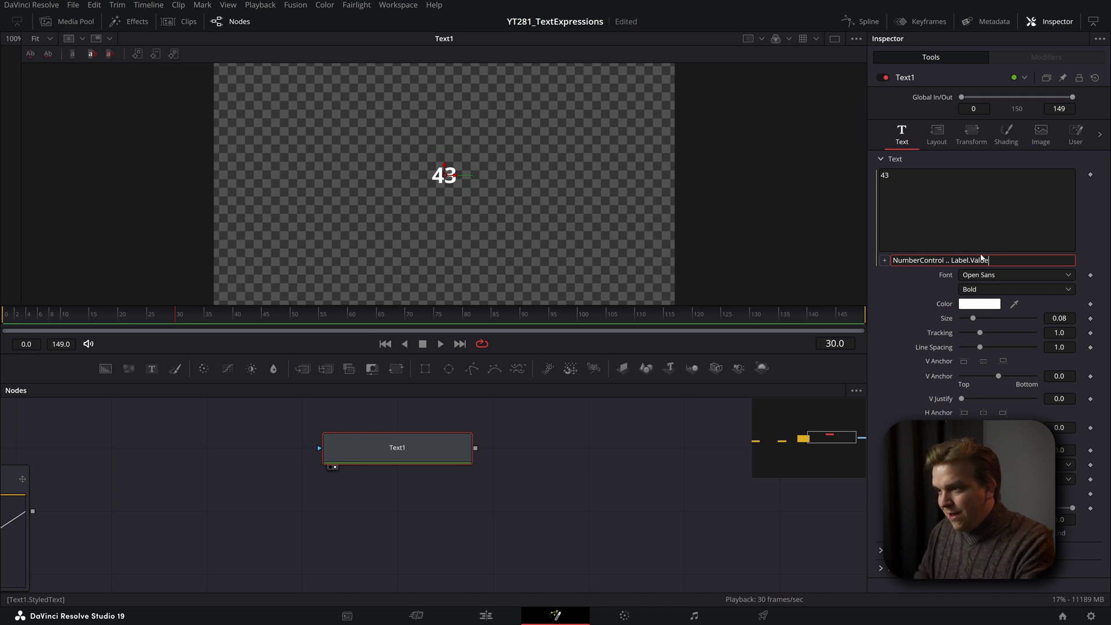
pyautogui.write('e')
pyautogui.press('Return')
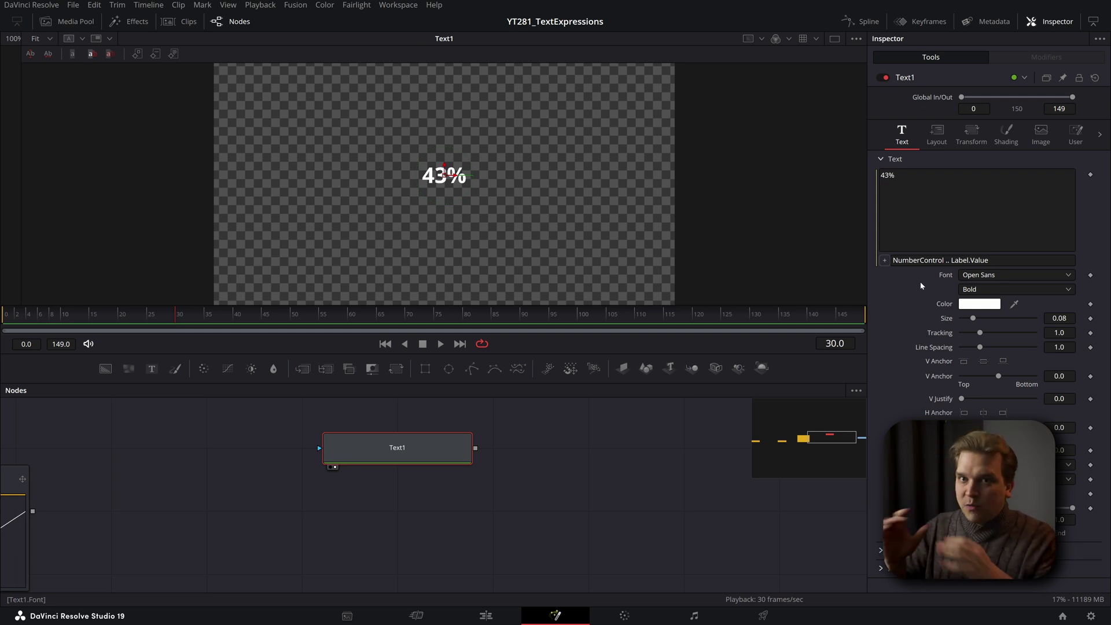
# Define a new custom control named ValueControl on the Text1 node, with Number type and ComboControl as its input control.
pyautogui.click(1075, 133)
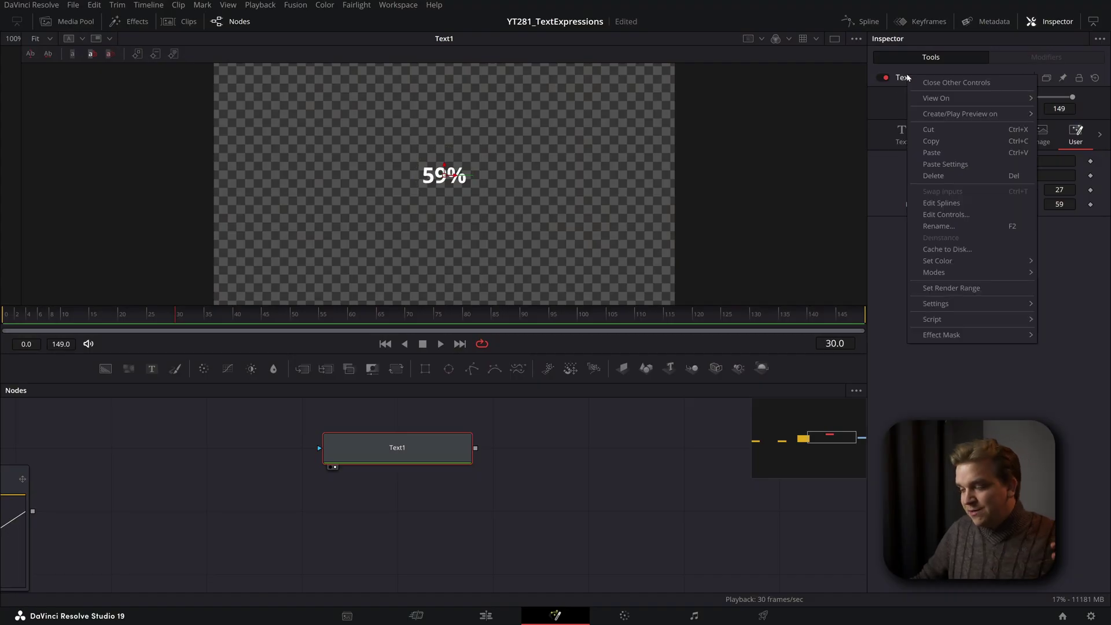
pyautogui.click(963, 214)
pyautogui.tripleClick(280, 230)
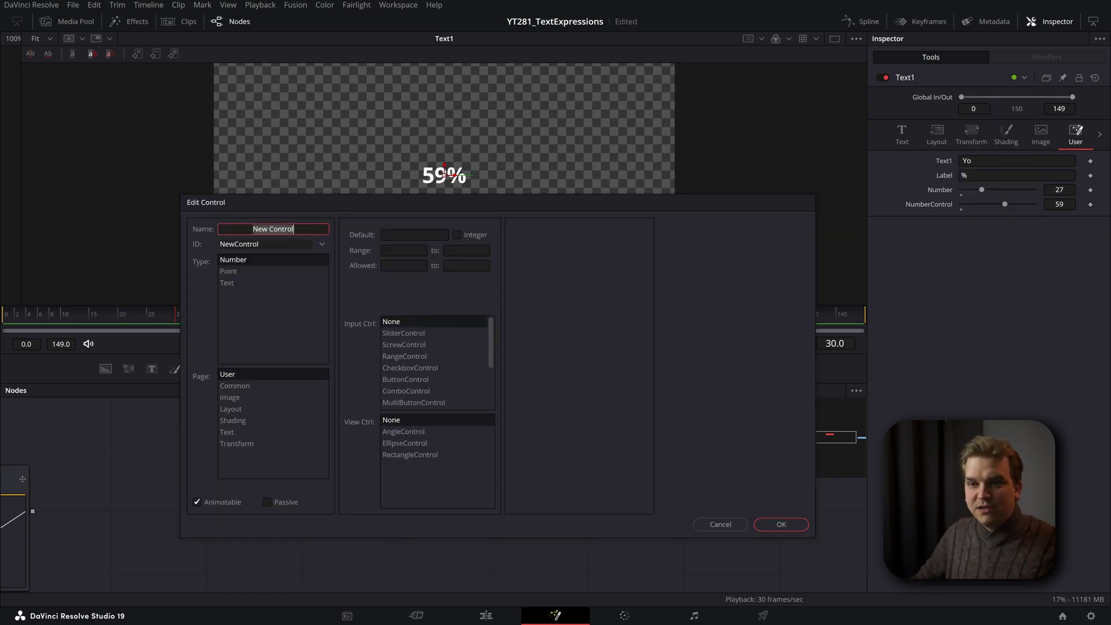
pyautogui.hotkey('ctrl', 'a')
pyautogui.press('BackSpace')
pyautogui.write('Value')
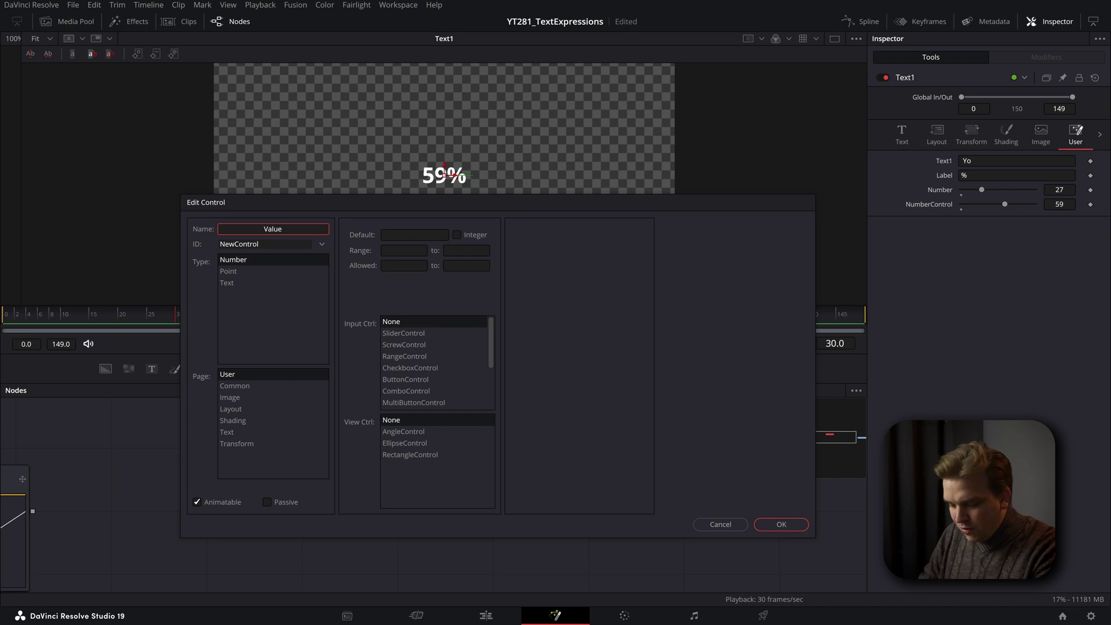
pyautogui.write('Control')
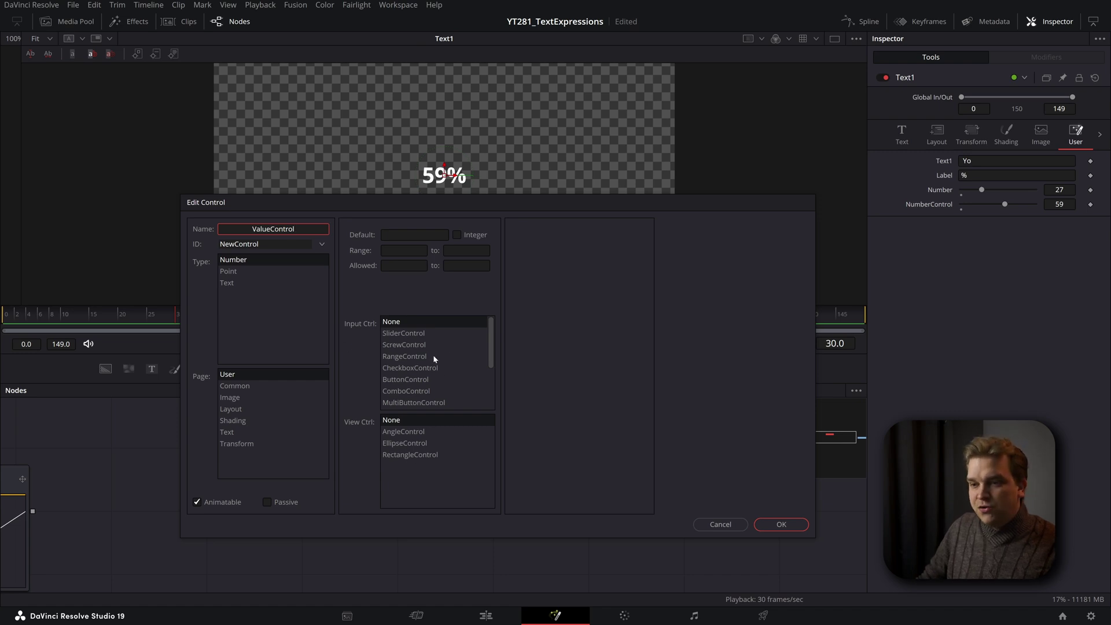
pyautogui.scroll(-2, 433, 355)
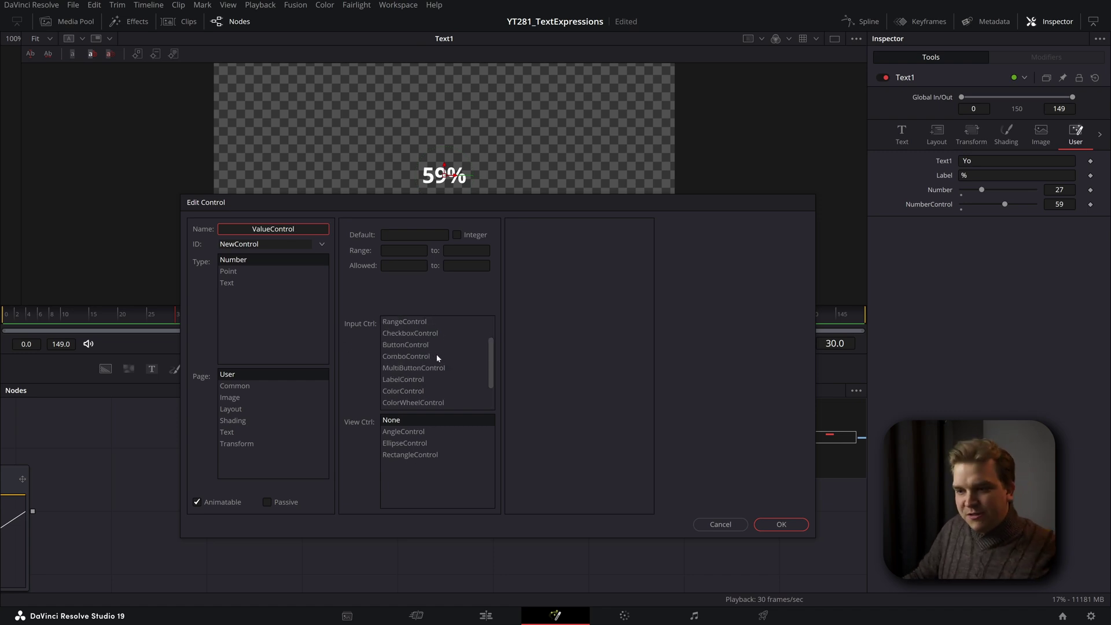
pyautogui.click(398, 357)
# Add the items Text and Number to ValueControl, create the control, and check its choices on the Text1 node.
pyautogui.click(558, 254)
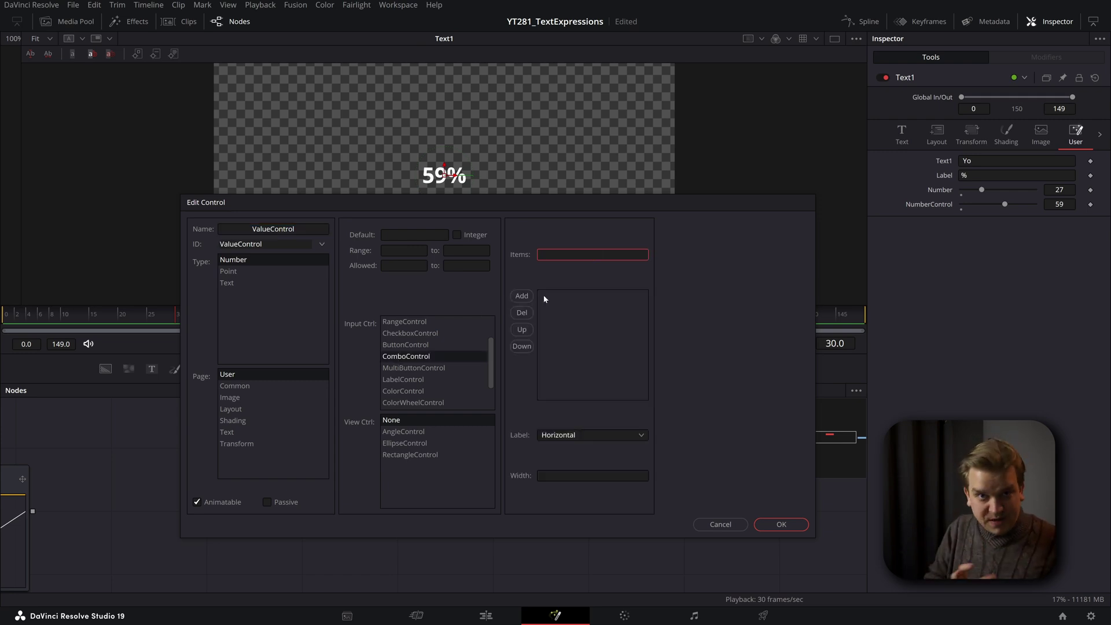
pyautogui.write('Text')
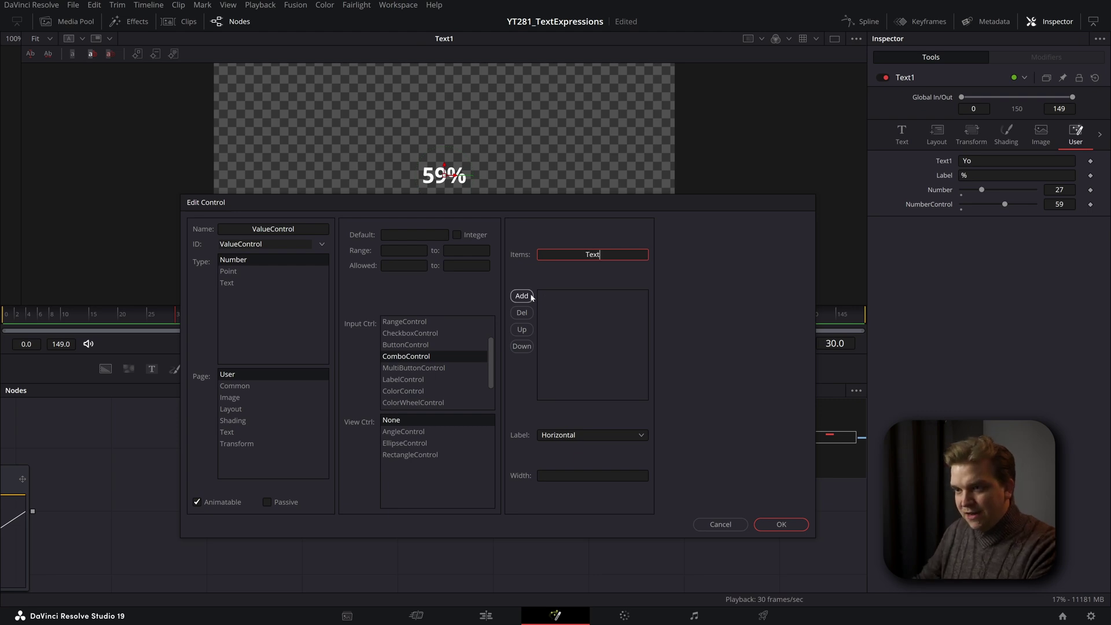
pyautogui.click(517, 296)
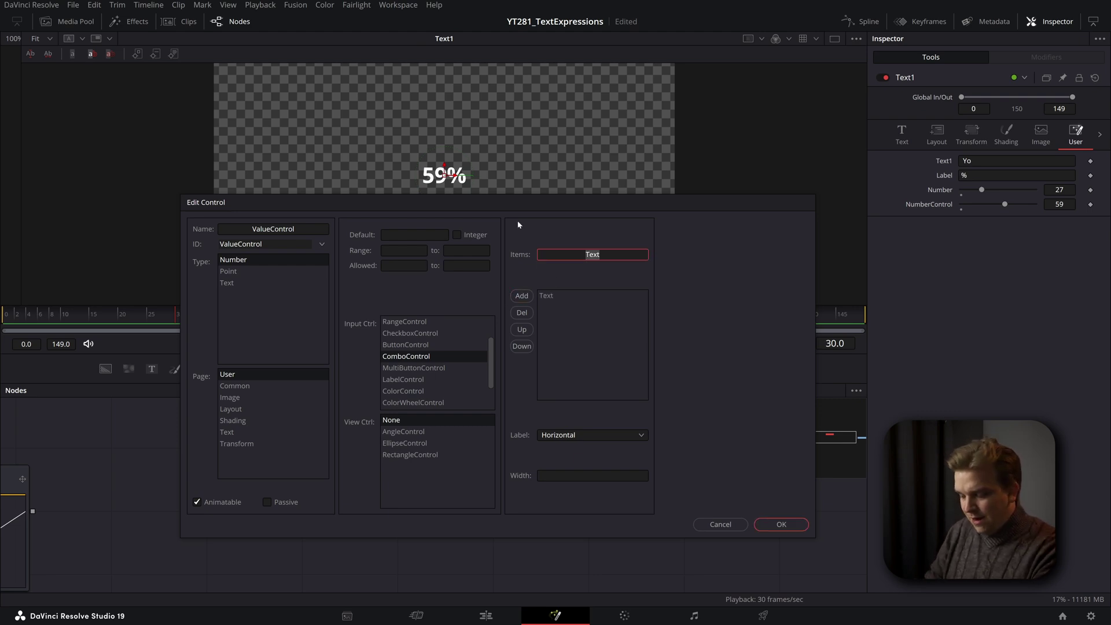
pyautogui.write('Number')
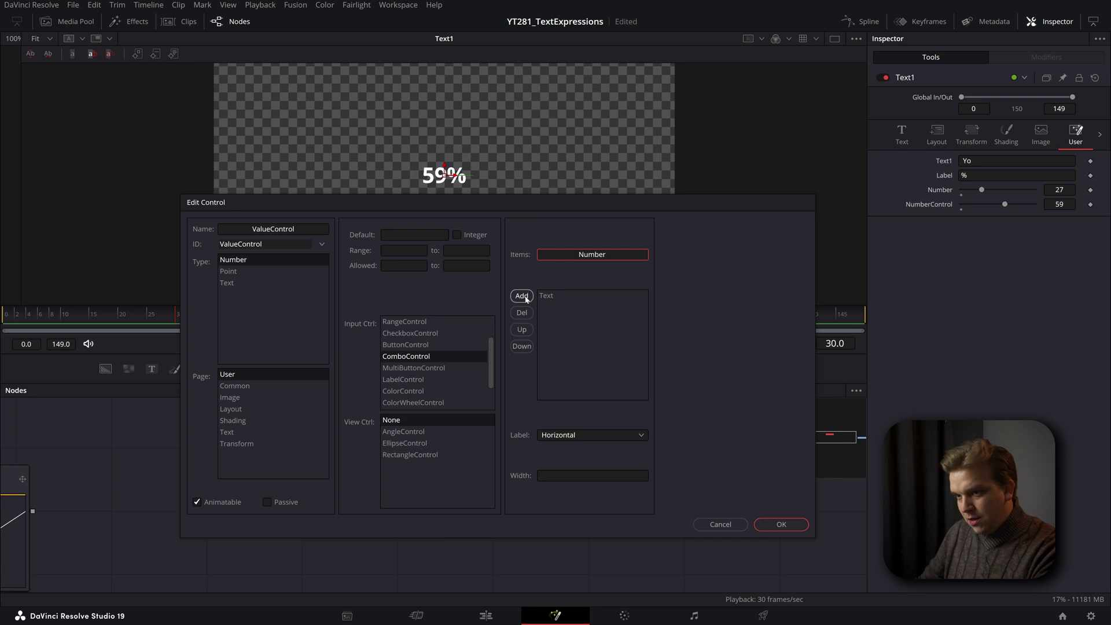
pyautogui.click(524, 297)
pyautogui.click(787, 524)
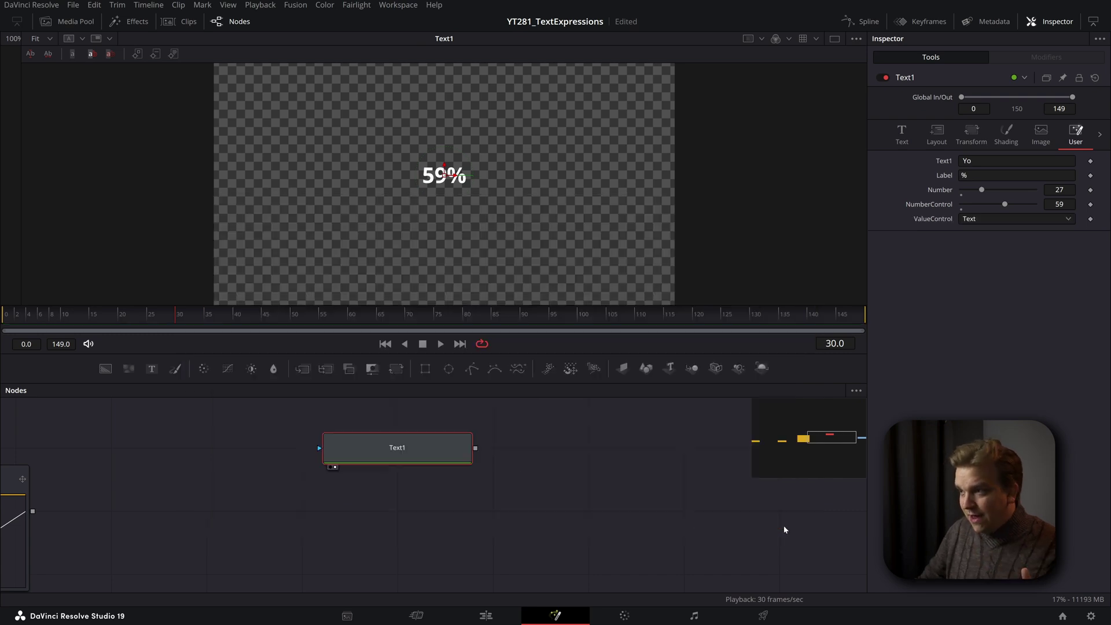
pyautogui.click(978, 222)
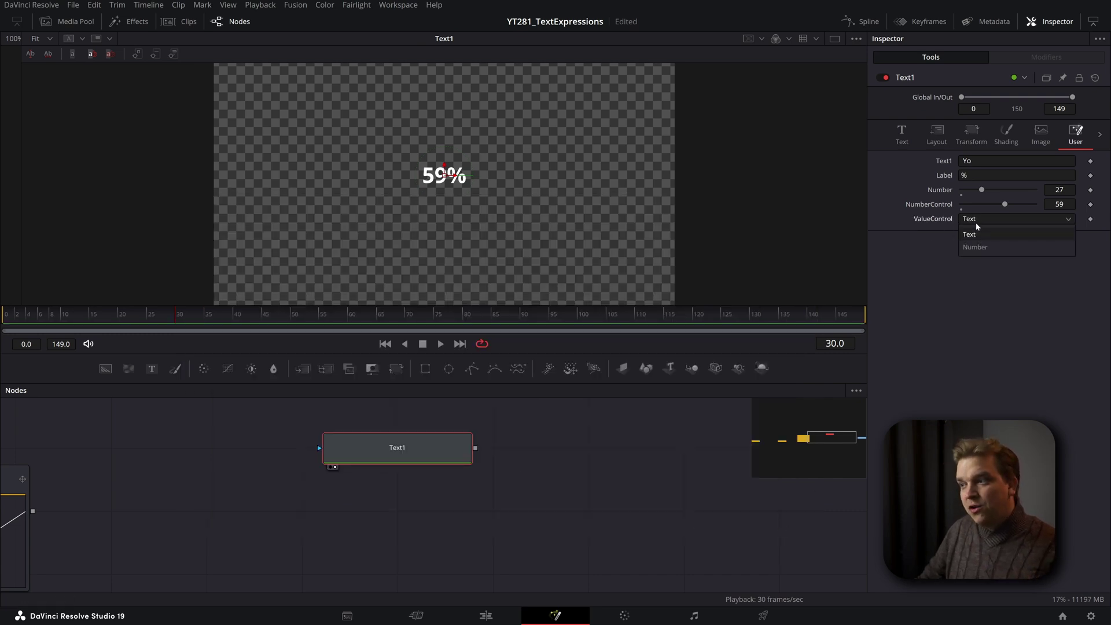
pyautogui.click(977, 273)
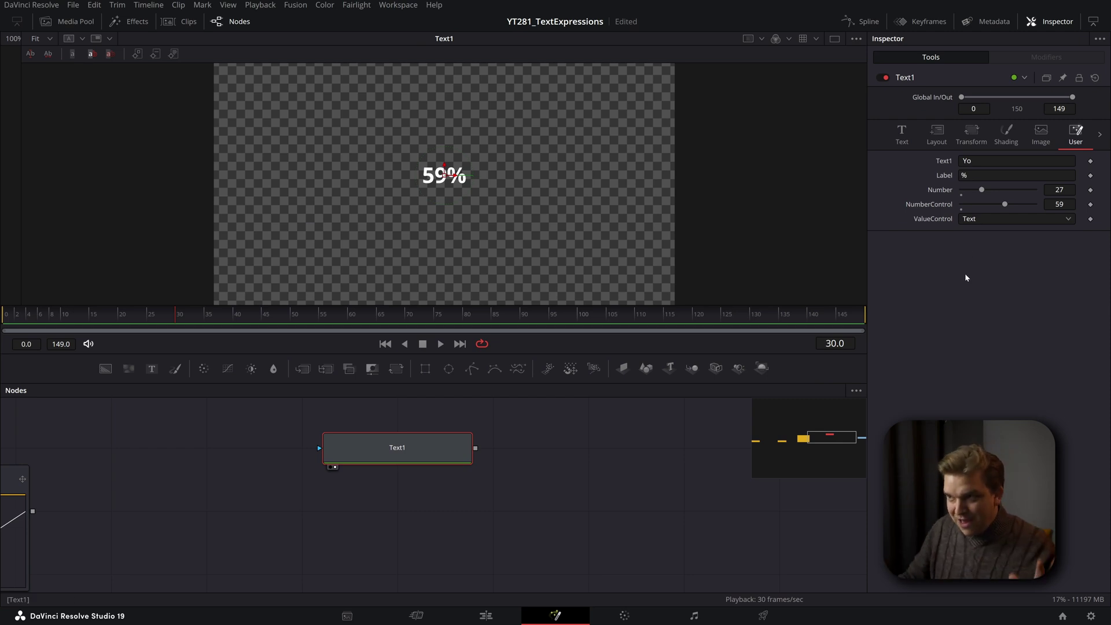
# Wrap the styled text expression in parentheses to read (NumberControl .. Label.Value).
pyautogui.click(902, 132)
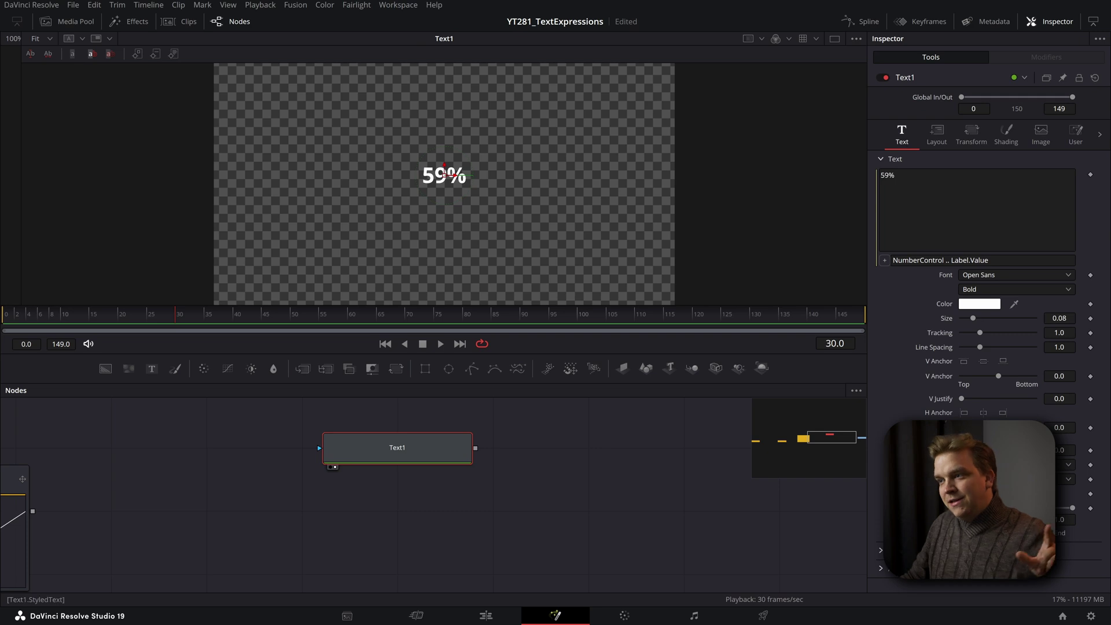
pyautogui.click(895, 261)
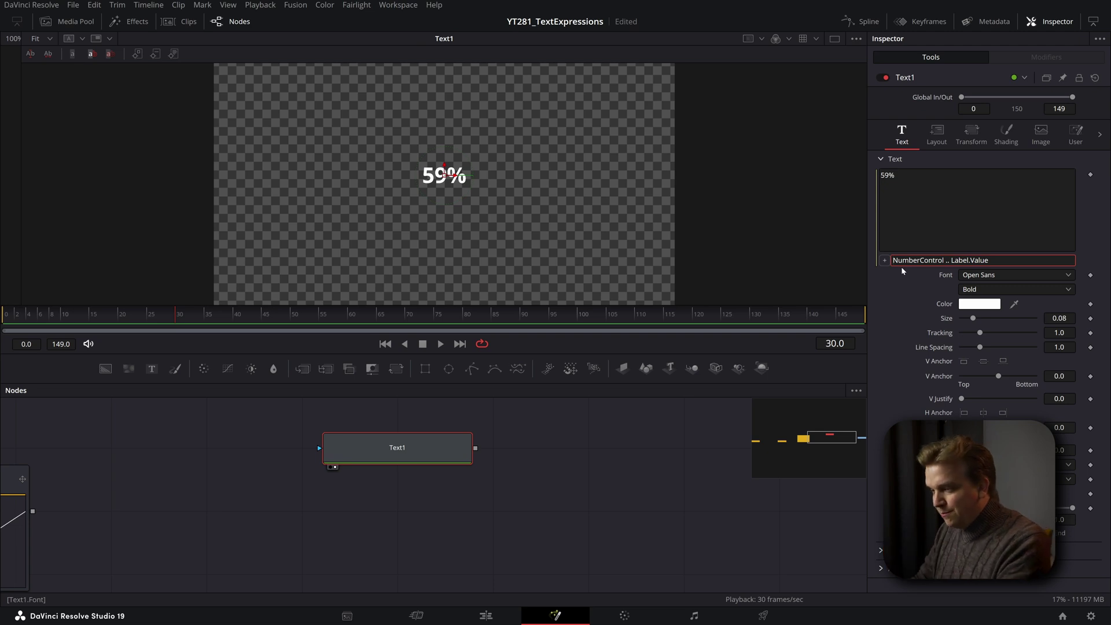
pyautogui.click(893, 260)
pyautogui.write('(')
pyautogui.press('End')
pyautogui.write(')')
pyautogui.click(886, 311)
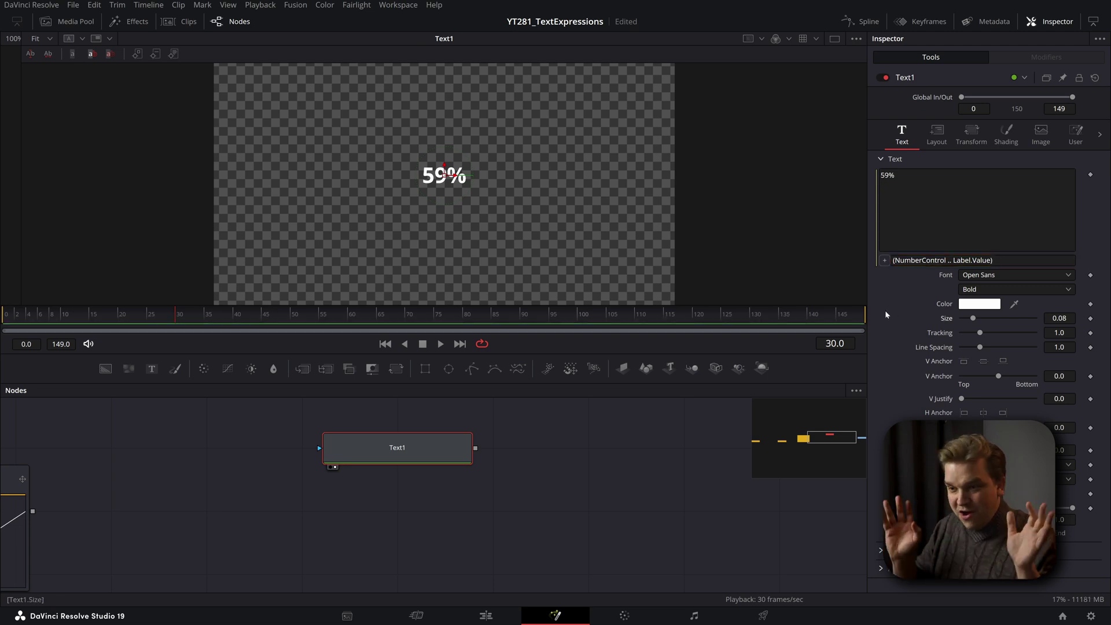
# Open Notepad as a scratchpad over the Fusion page, enlarging its window and magnifying its text.
pyautogui.click(895, 260)
pyautogui.press('super')
pyautogui.write('n')
pyautogui.press('Return')
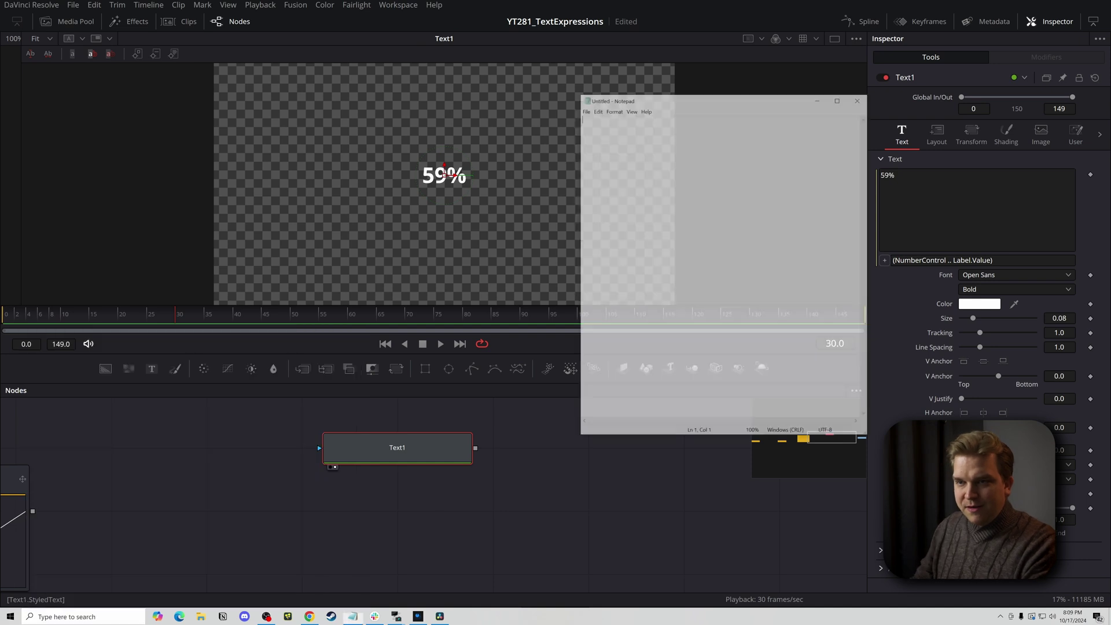
pyautogui.moveTo(613, 98); pyautogui.dragTo(579, 97)
pyautogui.moveTo(580, 97); pyautogui.dragTo(460, 95)
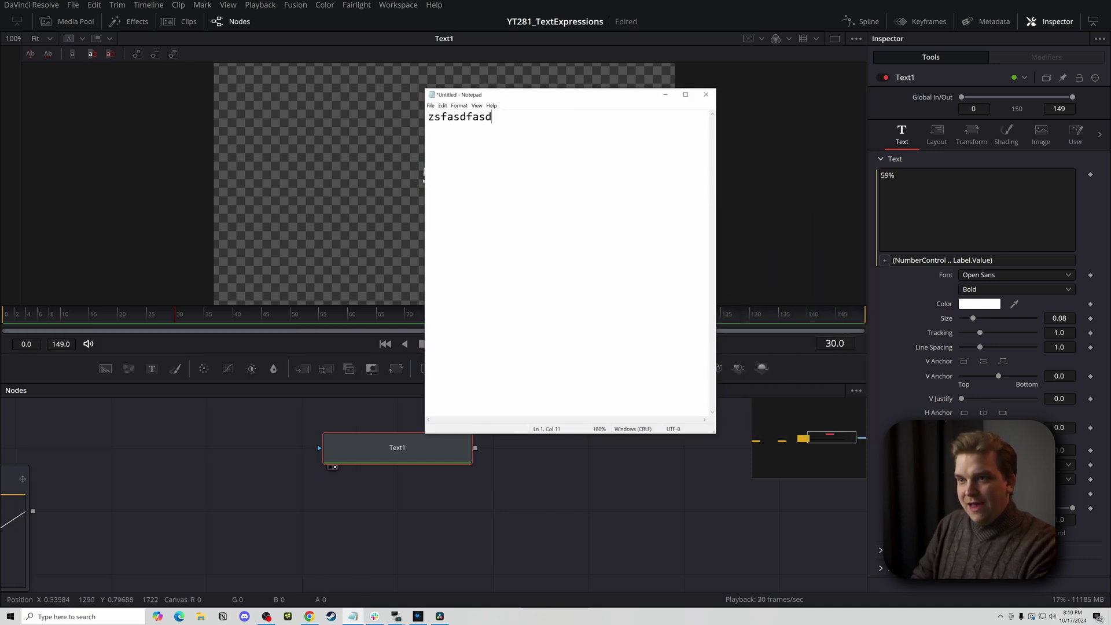
pyautogui.scroll(8, 570, 260)
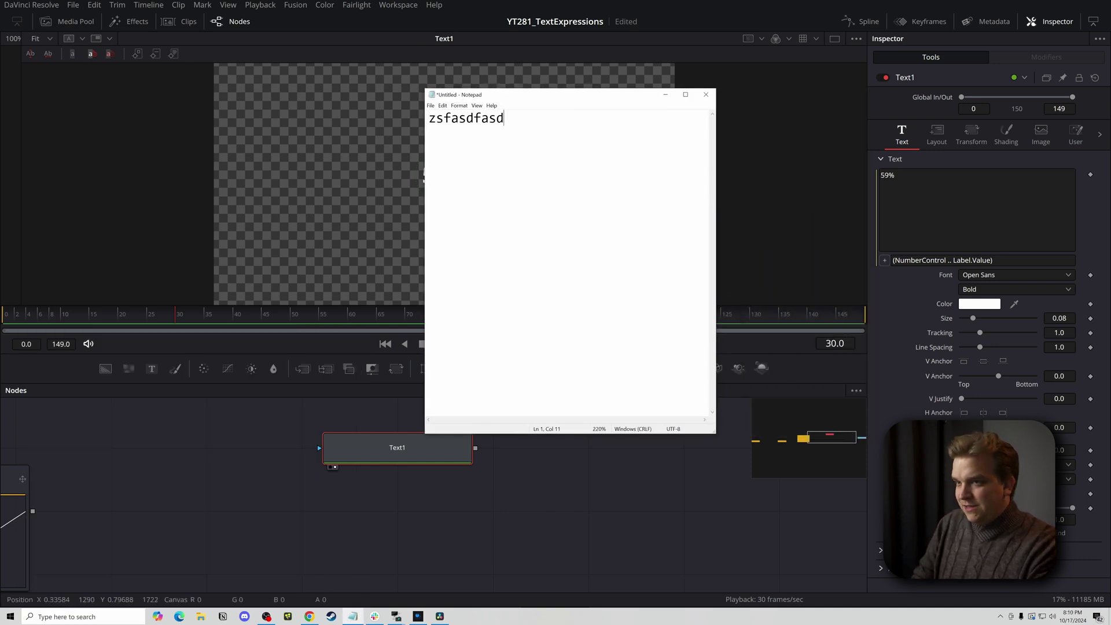
pyautogui.scroll(4, 570, 261)
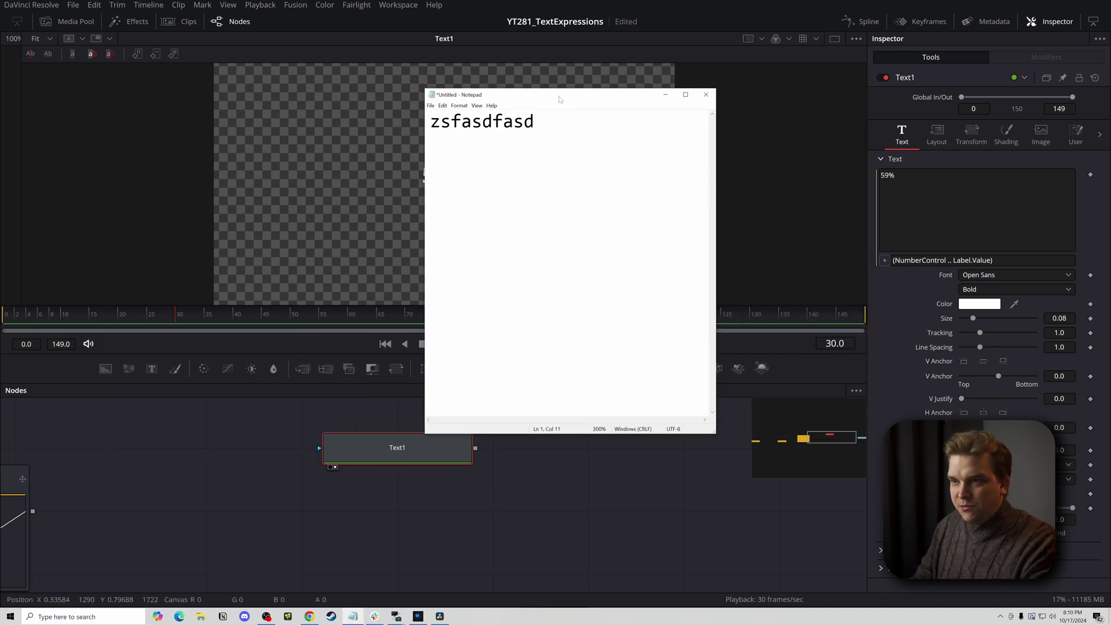
pyautogui.moveTo(560, 100); pyautogui.dragTo(379, 207)
pyautogui.moveTo(533, 540); pyautogui.dragTo(748, 540)
pyautogui.scroll(4, 498, 370)
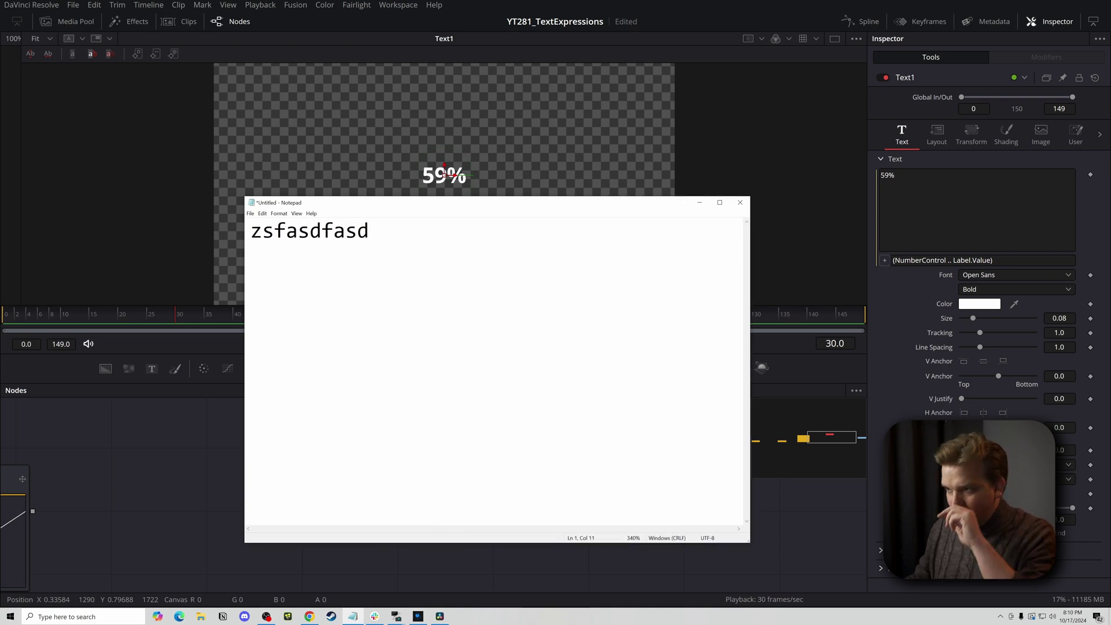
# Replace the Notepad placeholder text with the copied styled text expression, then reposition and widen the window.
pyautogui.click(817, 253)
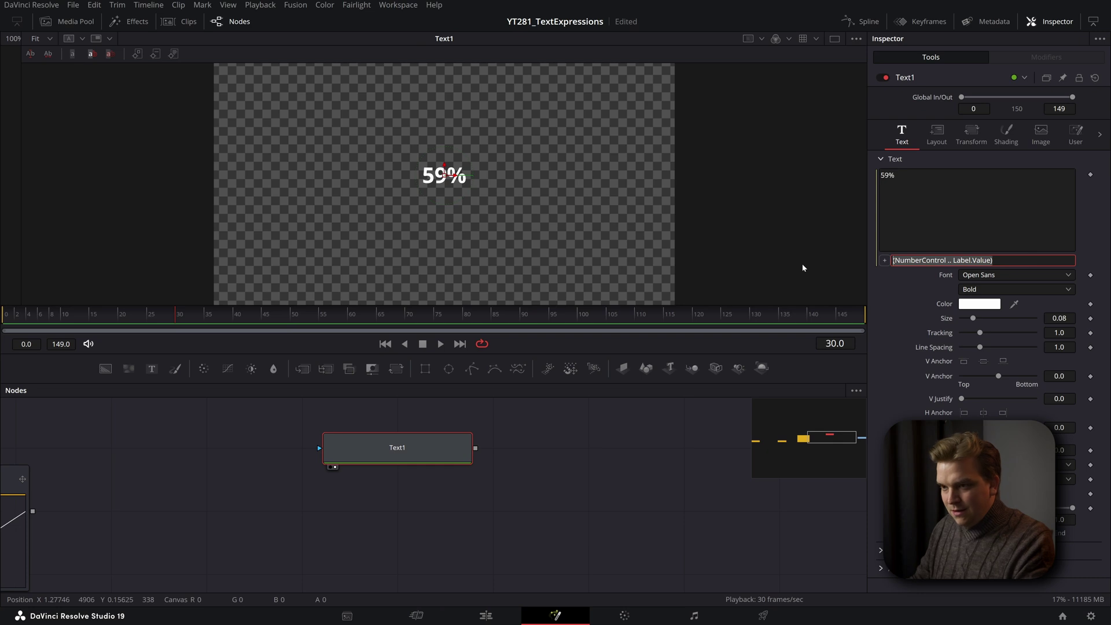
pyautogui.hotkey('alt', 'Tab')
pyautogui.hotkey('ctrl', 'a')
pyautogui.write('(NumberControl .. Label.Value)')
pyautogui.click(369, 231)
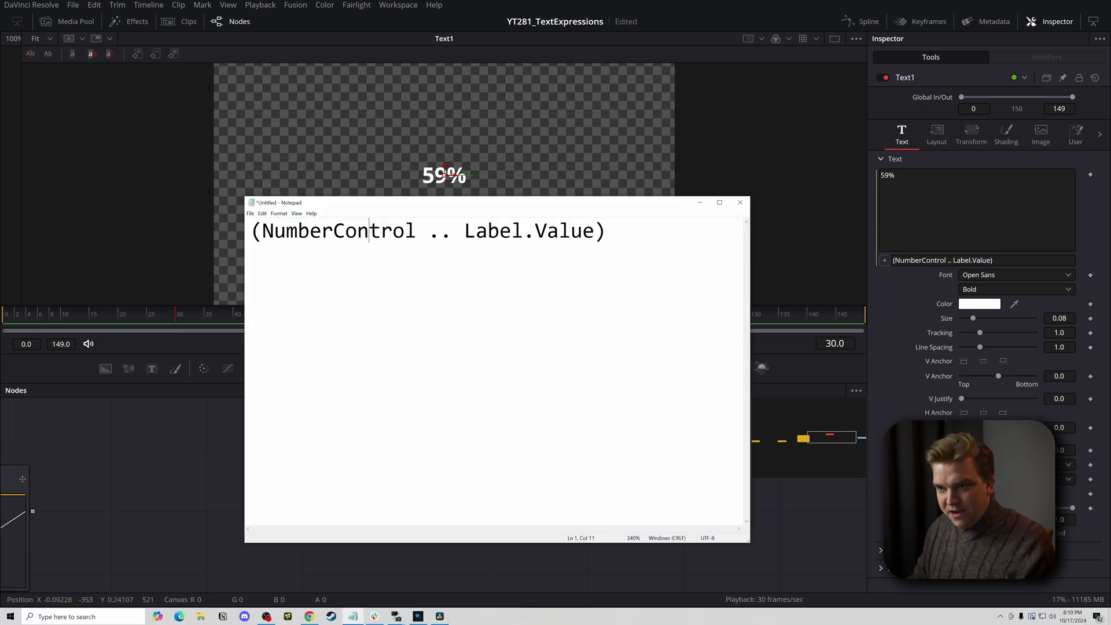
pyautogui.moveTo(370, 203); pyautogui.dragTo(253, 286)
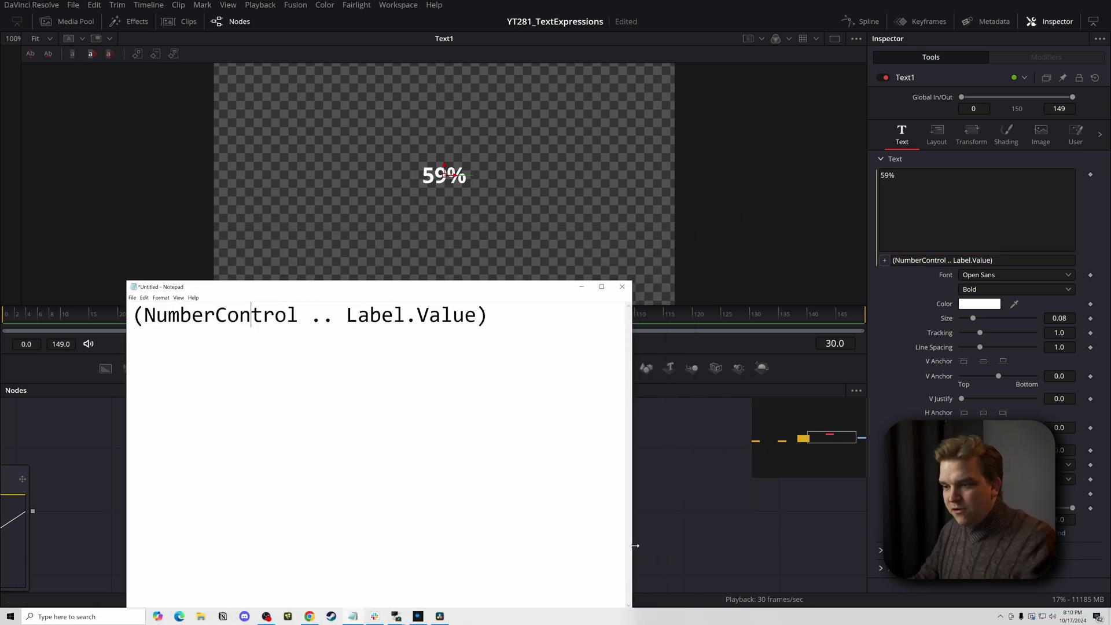
pyautogui.moveTo(637, 544); pyautogui.dragTo(764, 539)
# Start a conditional expression above the pasted line with iif(ValueControl == 0.
pyautogui.click(134, 315)
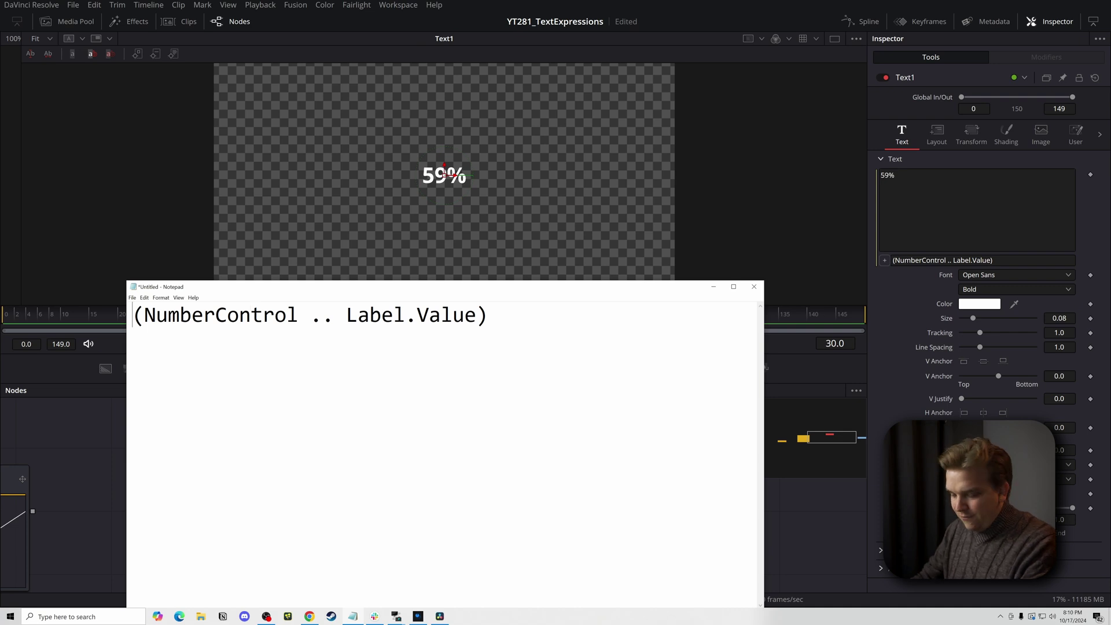
pyautogui.press('Return')
pyautogui.press('Return')
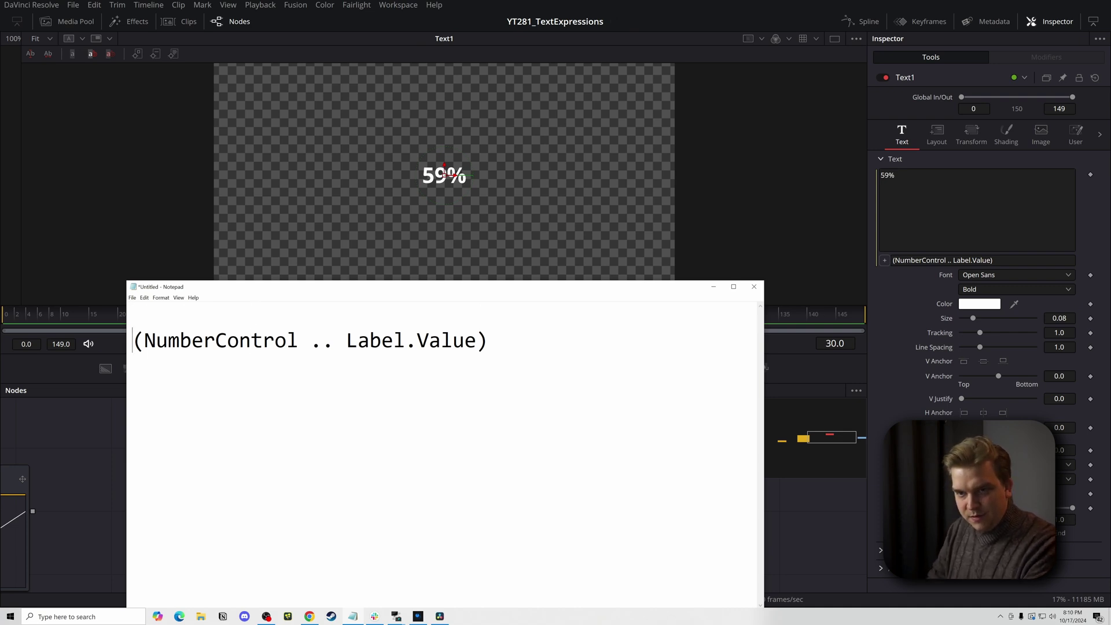
pyautogui.write('iif')
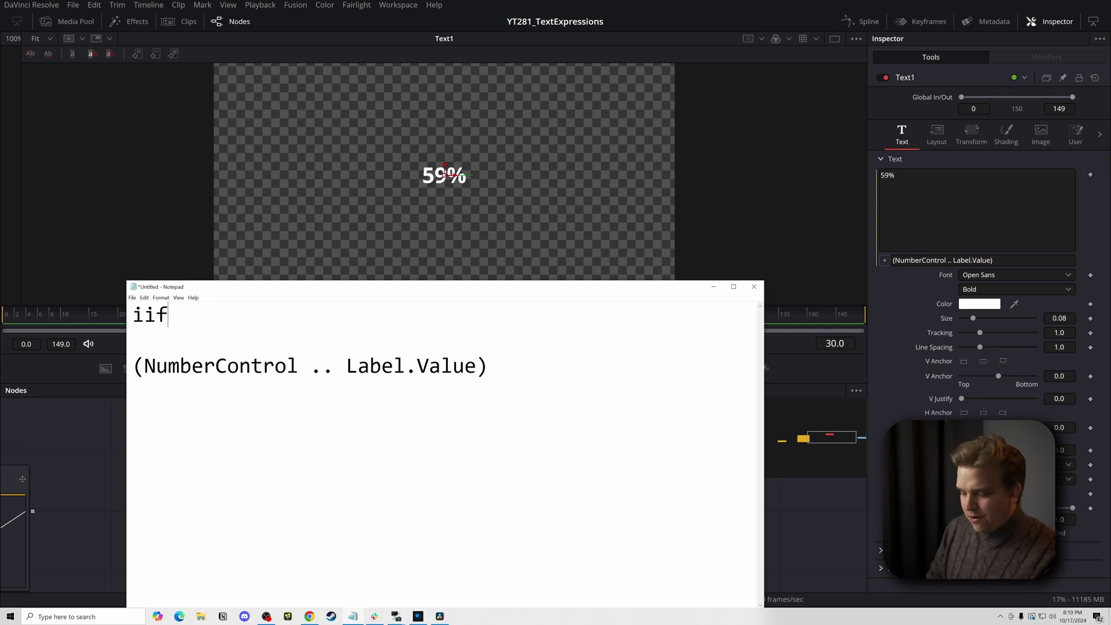
pyautogui.write('(')
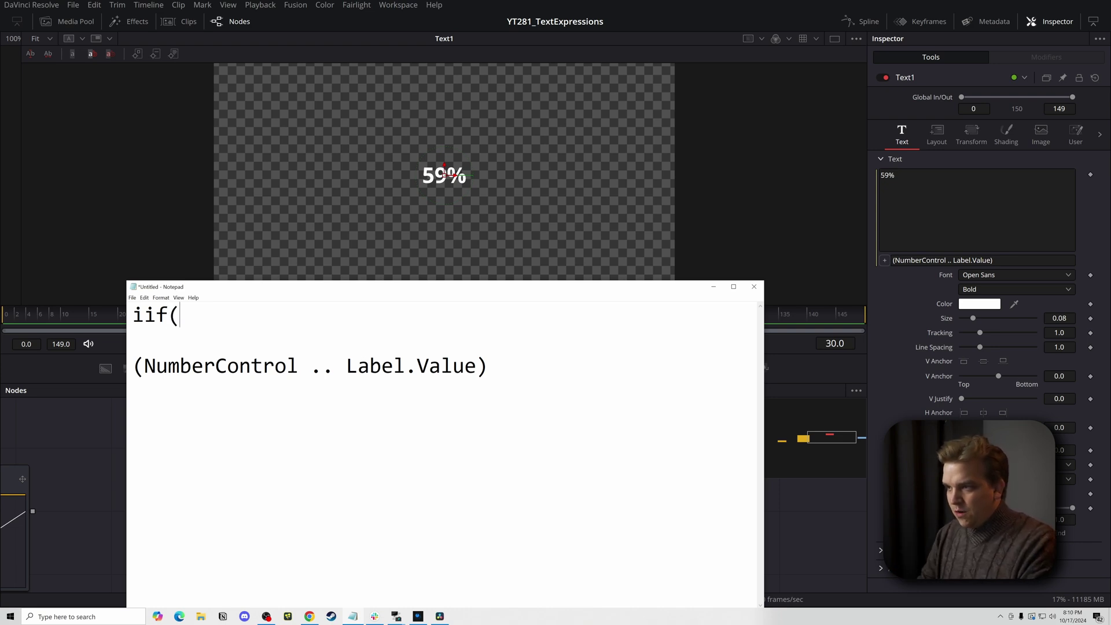
pyautogui.click(1075, 133)
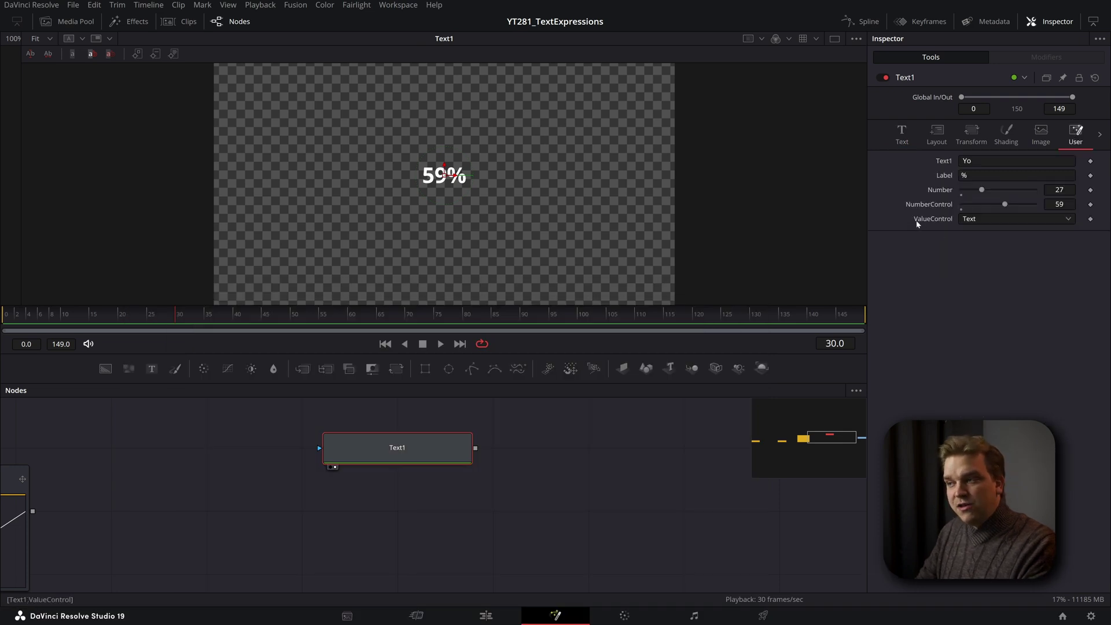
pyautogui.hotkey('alt', 'Tab')
pyautogui.write('ValueControl')
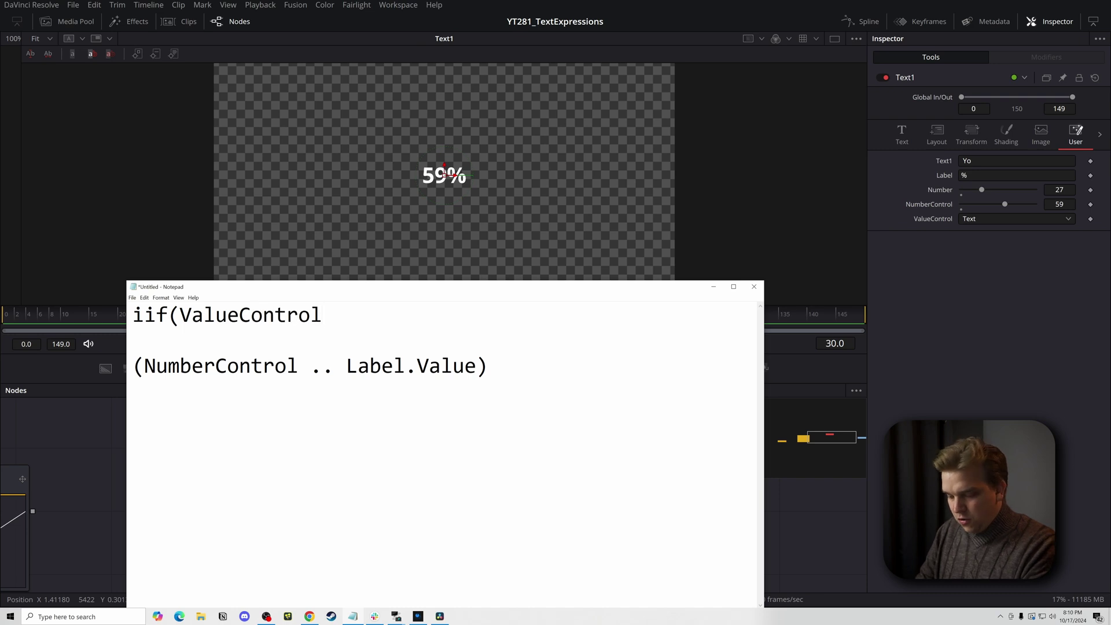
pyautogui.write(' == ')
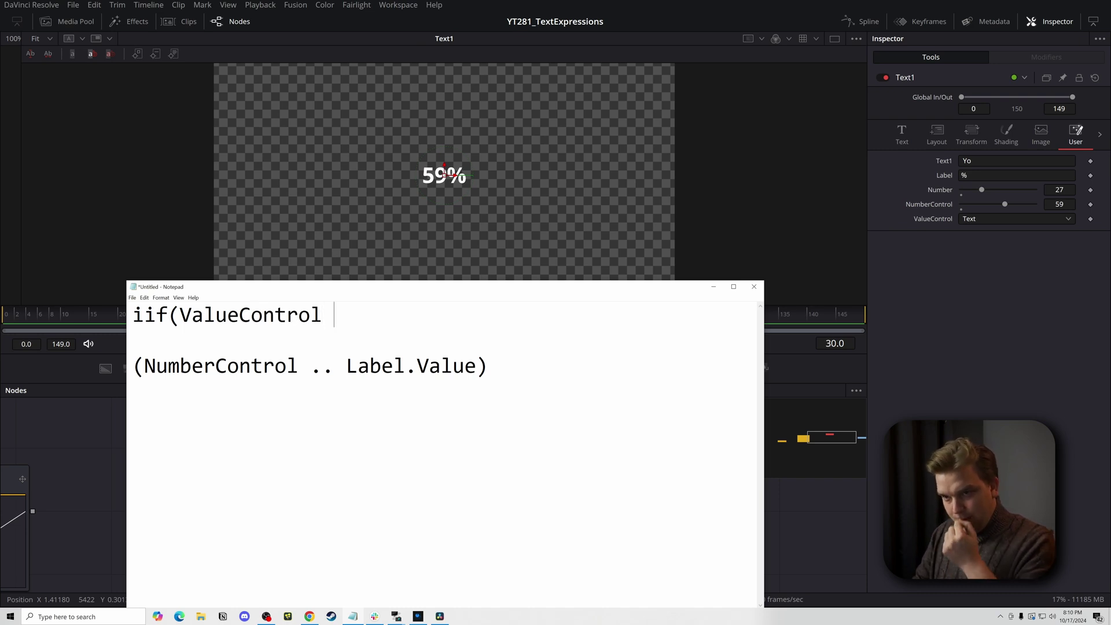
pyautogui.write('0')
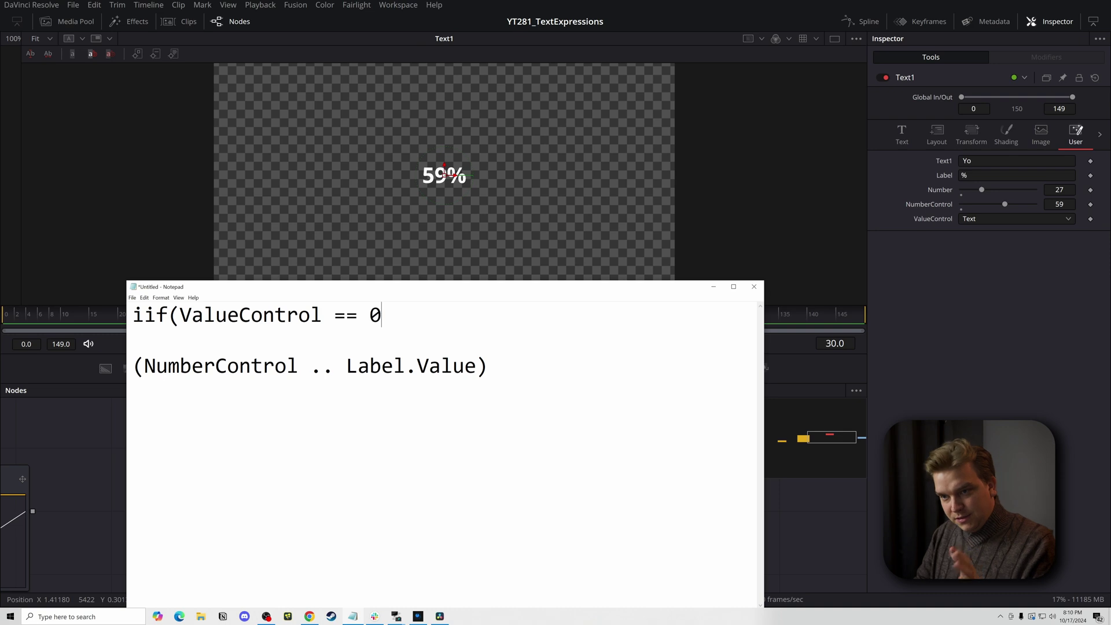
pyautogui.write(', ')
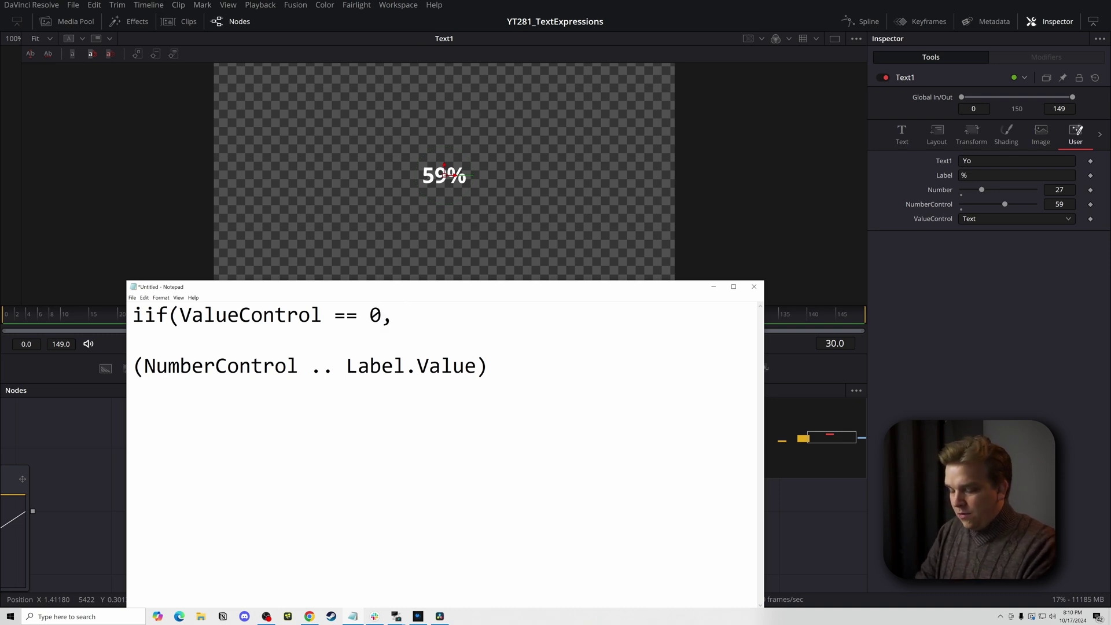
pyautogui.write('Text1')
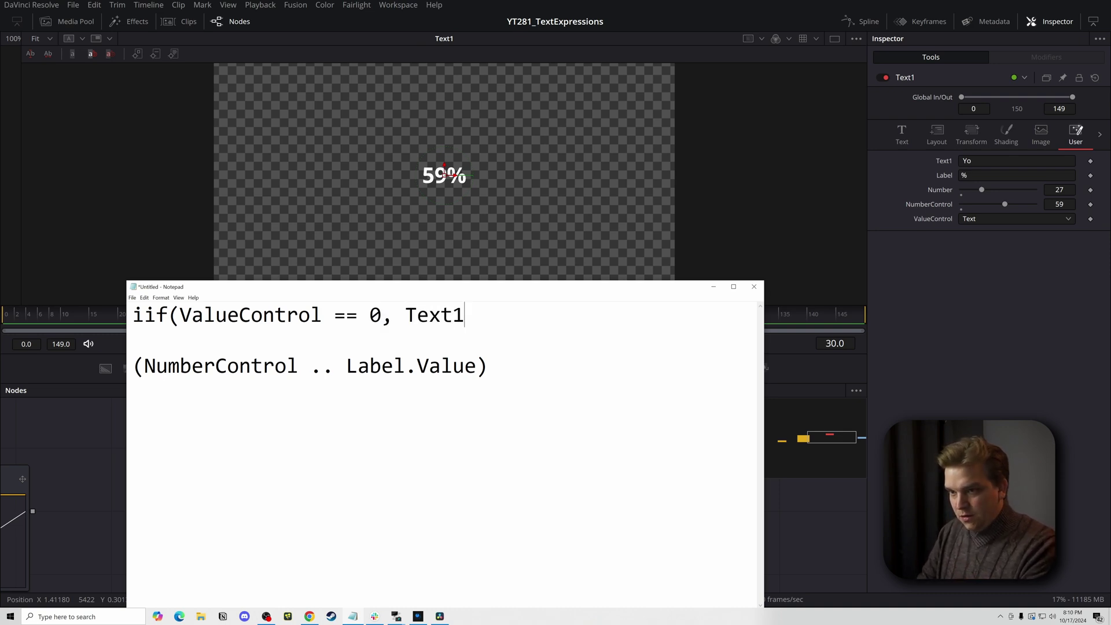
pyautogui.write('.Value')
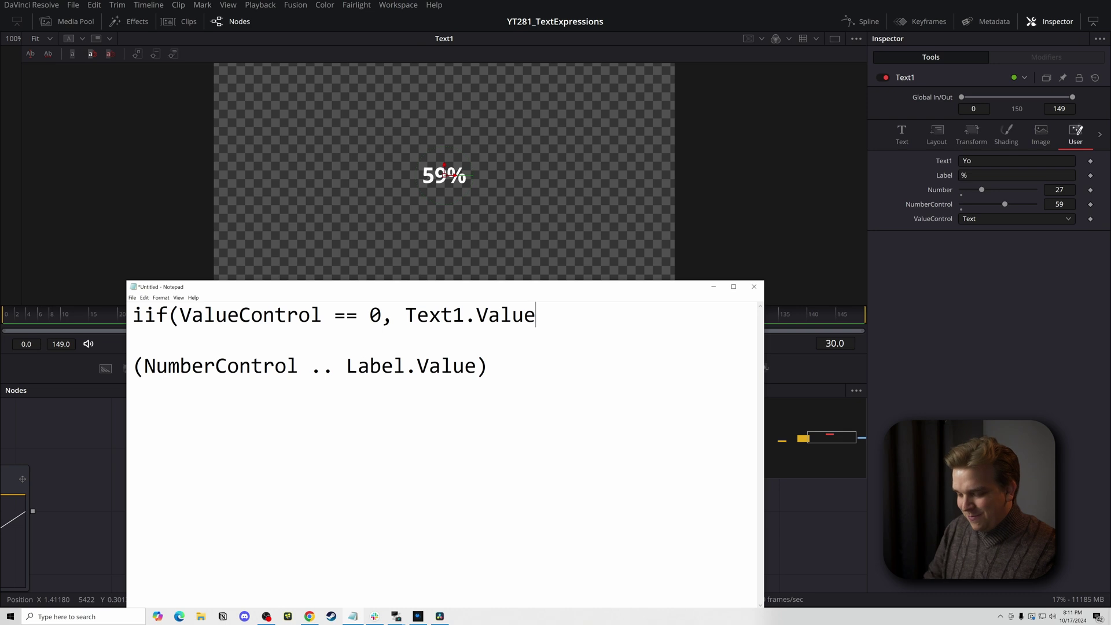
pyautogui.write(',')
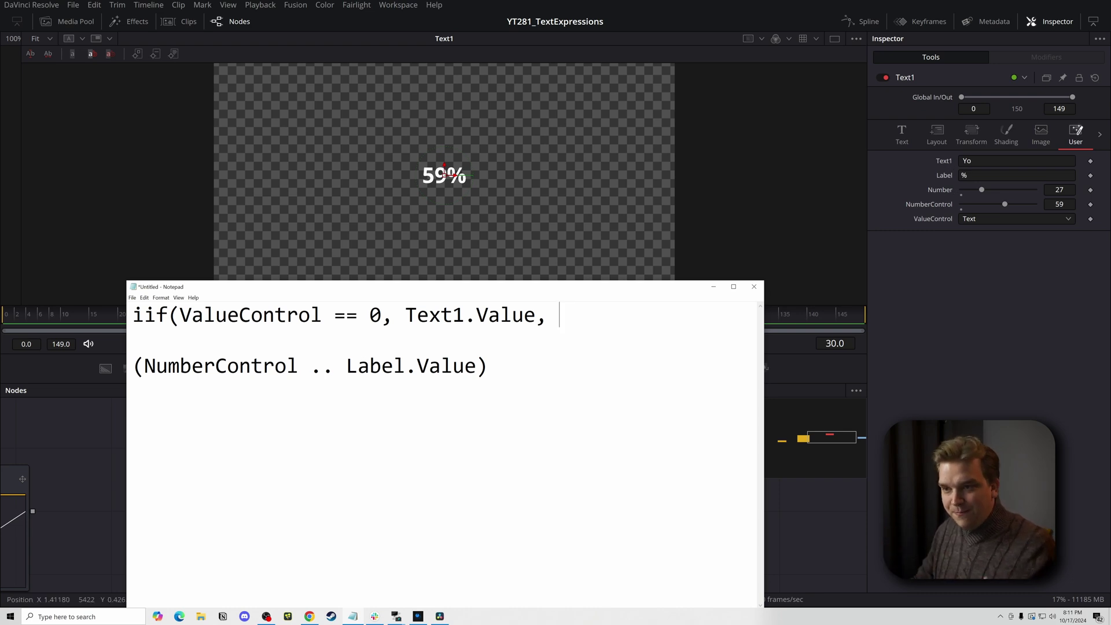
# Complete the iif expression in Notepad with a copy of (NumberControl .. Label.Value) as the false result and a closing parenthesis.
pyautogui.moveTo(489, 366); pyautogui.dragTo(133, 366)
pyautogui.hotkey('ctrl', 'c')
pyautogui.press('Up')
pyautogui.press('Up')
pyautogui.press('End')
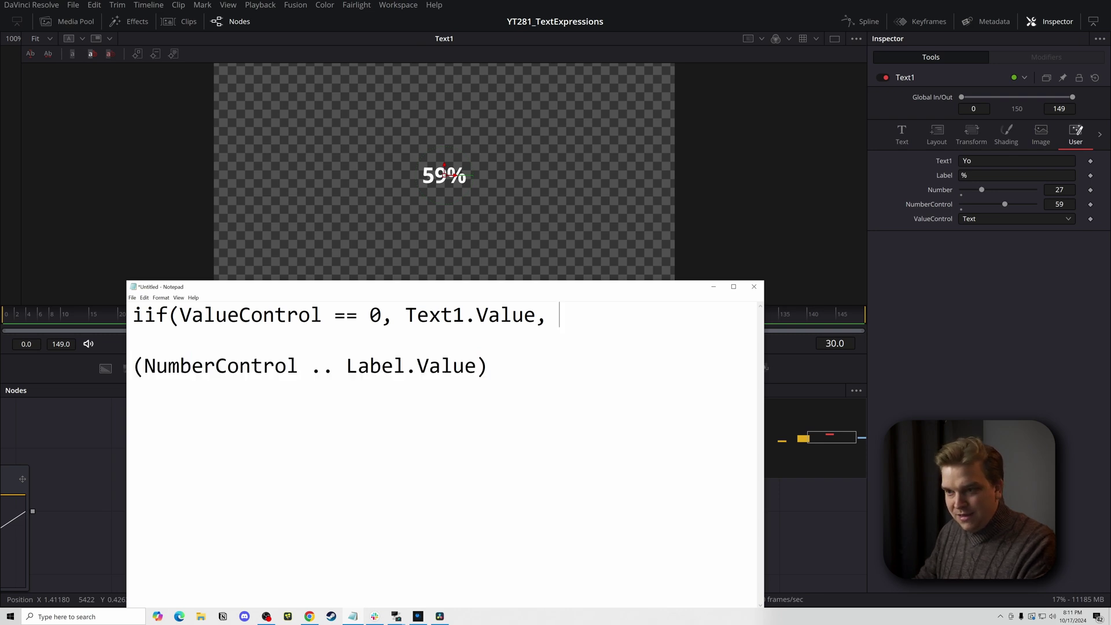
pyautogui.hotkey('ctrl', 'v')
pyautogui.write(')')
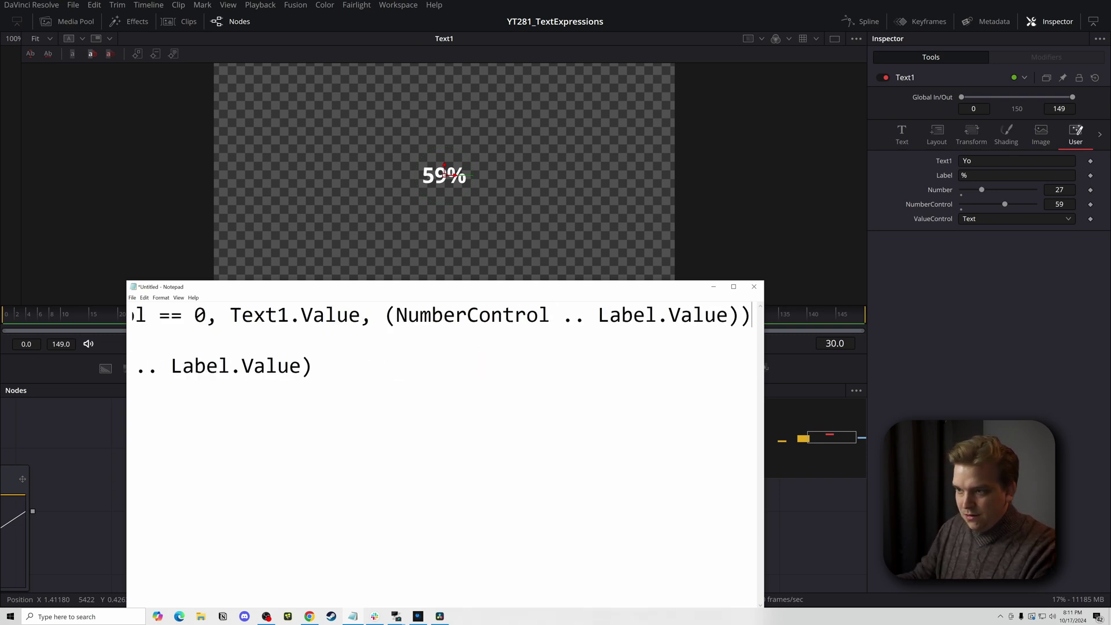
# Replace the Text1 node's styled text expression in Fusion with the complete iif expression from Notepad.
pyautogui.moveTo(171, 315); pyautogui.dragTo(751, 314)
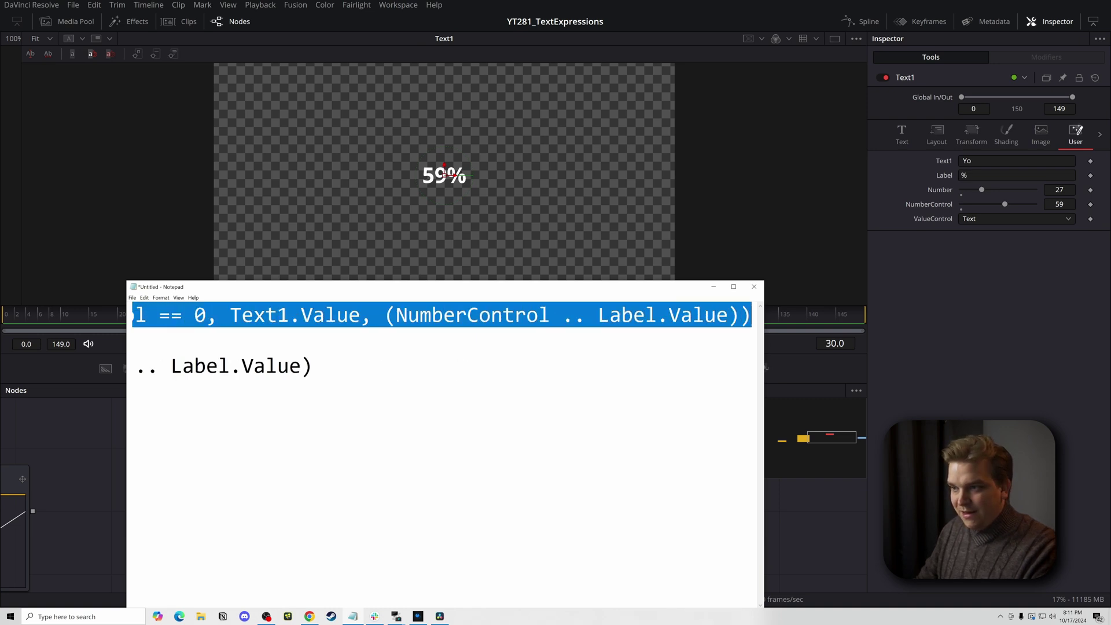
pyautogui.click(912, 249)
pyautogui.click(901, 134)
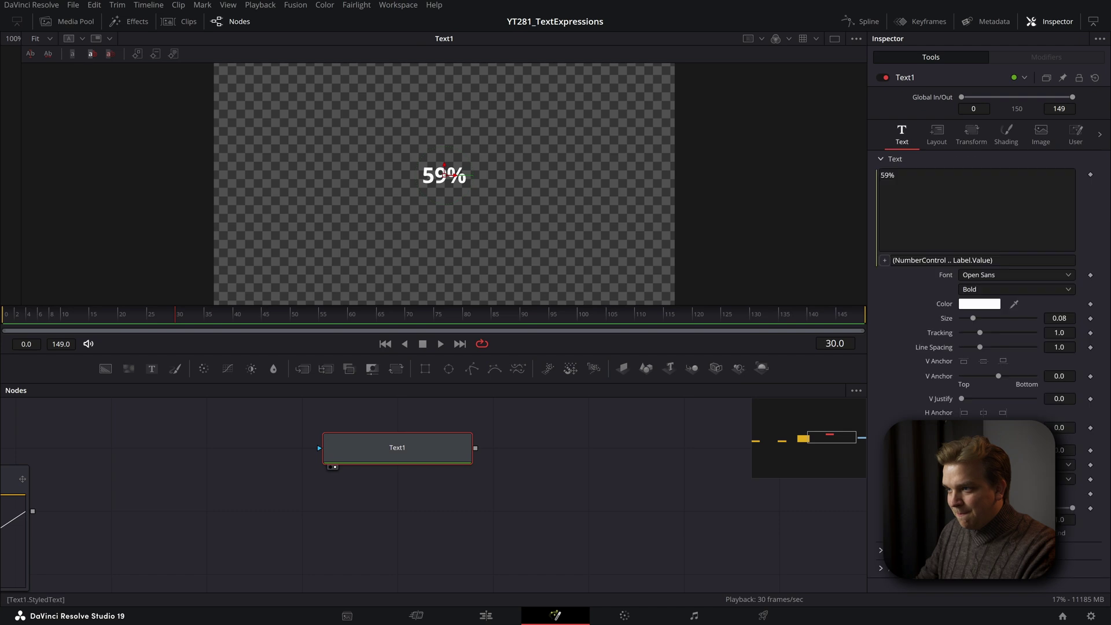
pyautogui.hotkey('ctrl', 'a')
pyautogui.hotkey('ctrl', 'v')
pyautogui.press('Return')
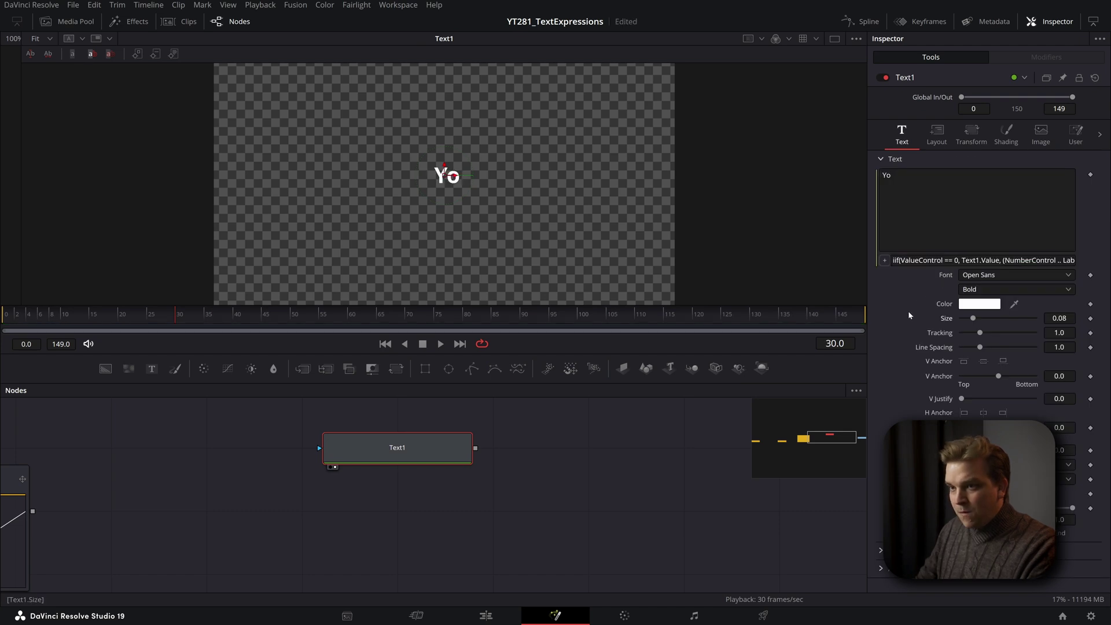
# Switch the custom ValueControl to Number and raise NumberControl to 67.
pyautogui.click(1075, 135)
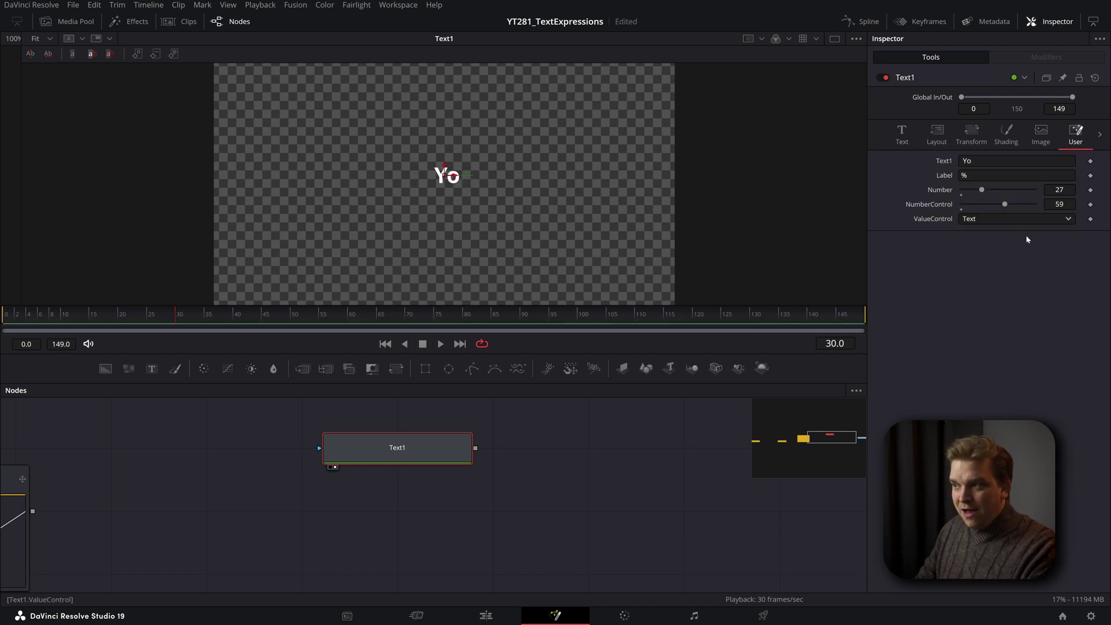
pyautogui.click(983, 219)
pyautogui.click(978, 247)
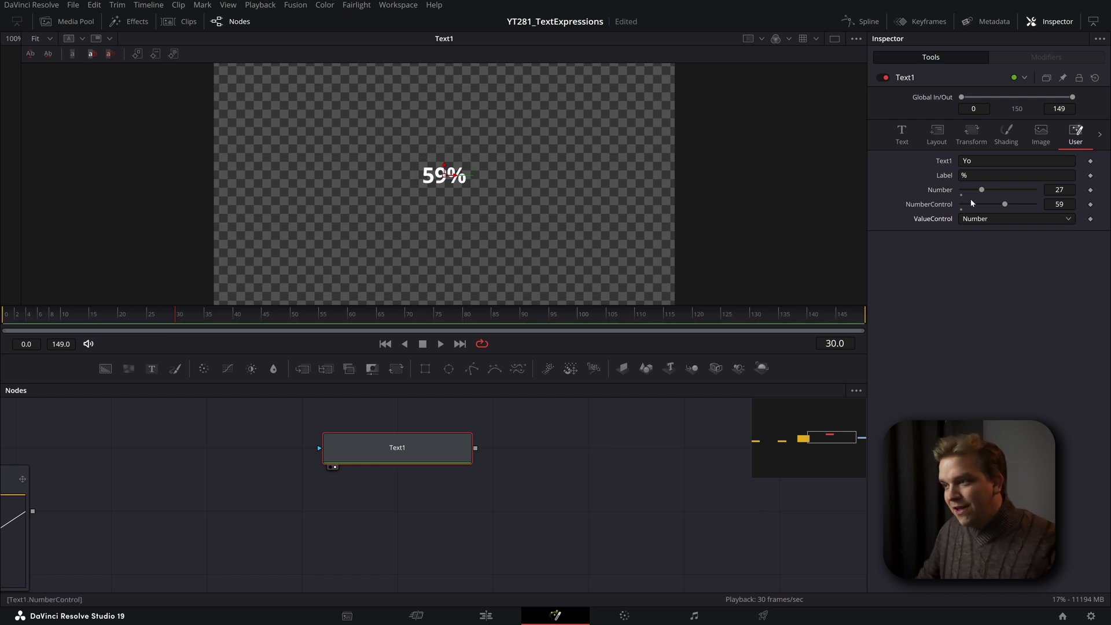
pyautogui.moveTo(1007, 206)
pyautogui.mouseDown()
pyautogui.moveTo(989, 206)
pyautogui.moveTo(1011, 206)
pyautogui.mouseUp()
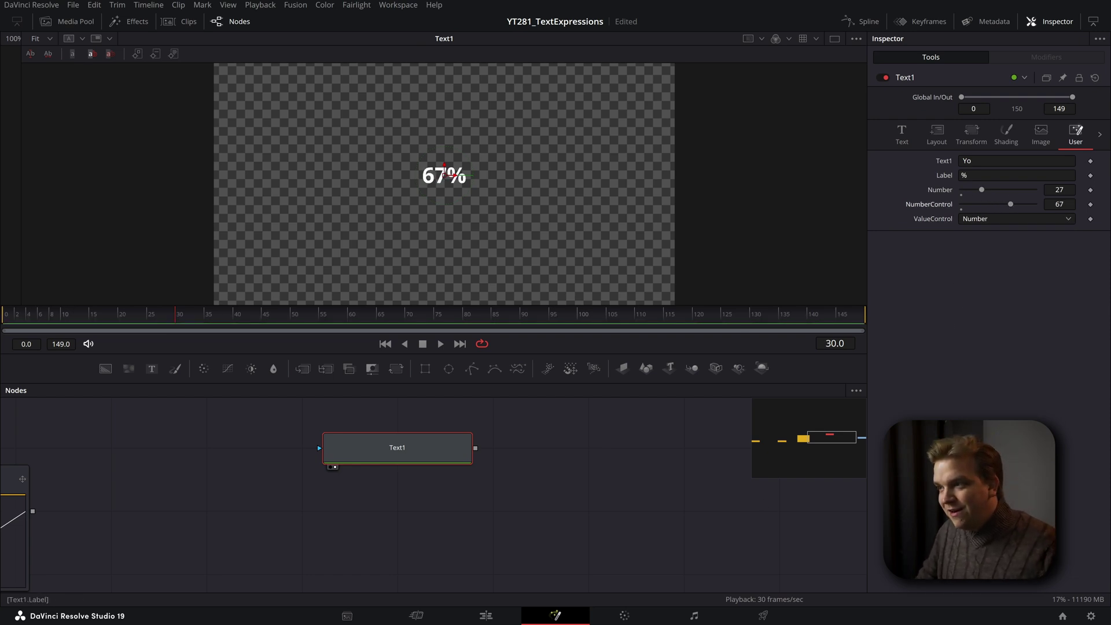
# Insert a space before the percent sign in the Label text.
pyautogui.click(961, 176)
pyautogui.write('cc')
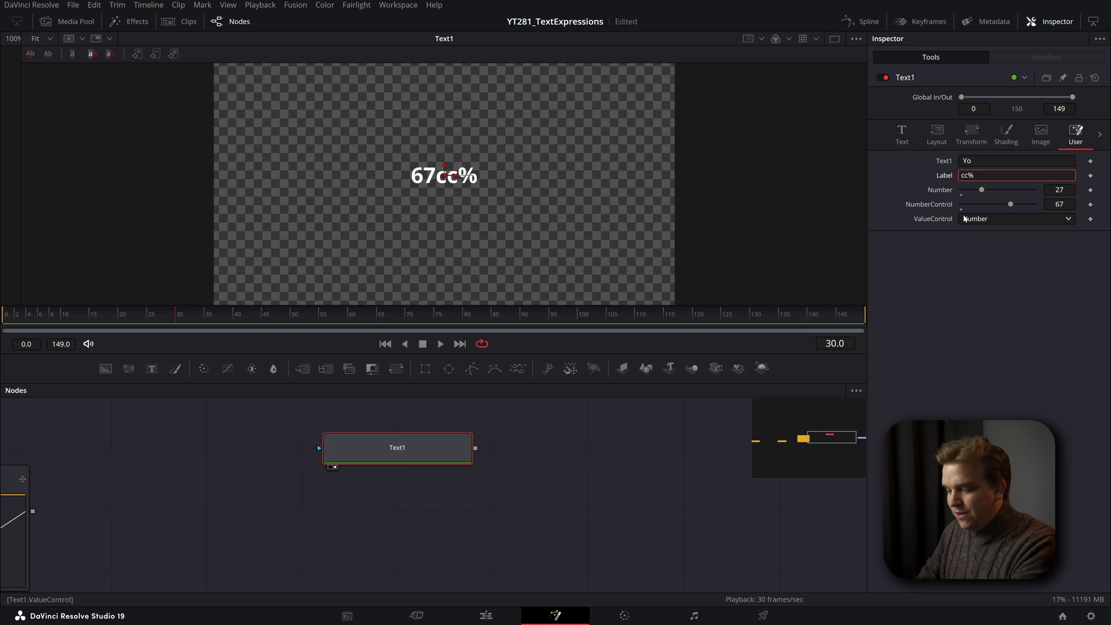
pyautogui.press('BackSpace')
pyautogui.press('BackSpace')
pyautogui.click(960, 335)
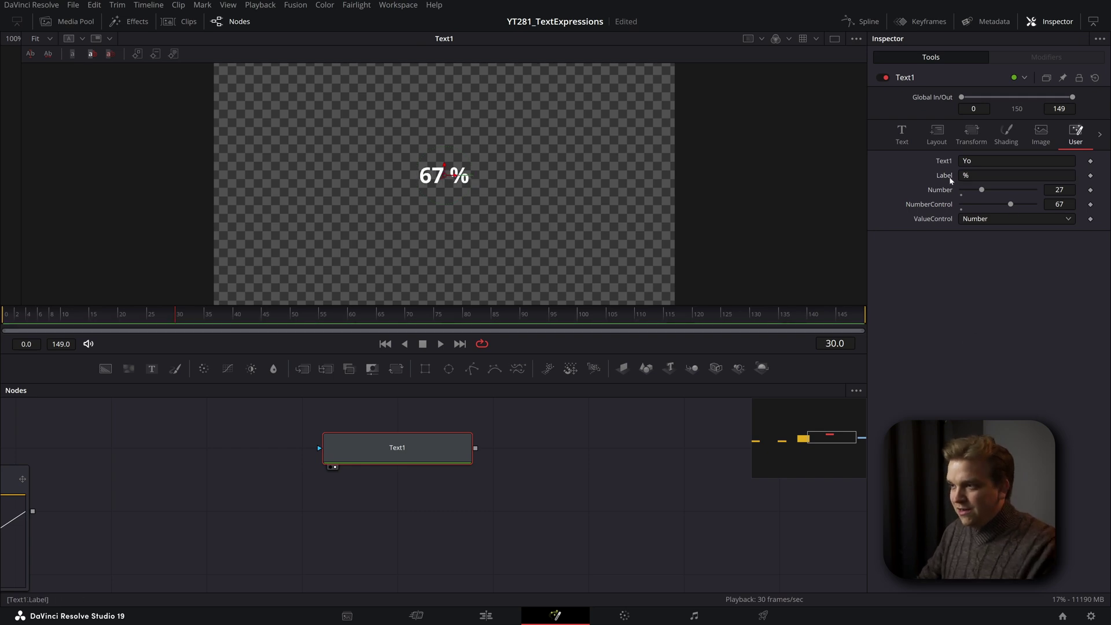
# Replace the percent sign in the Label text with Tacos, keeping the leading space.
pyautogui.click(972, 175)
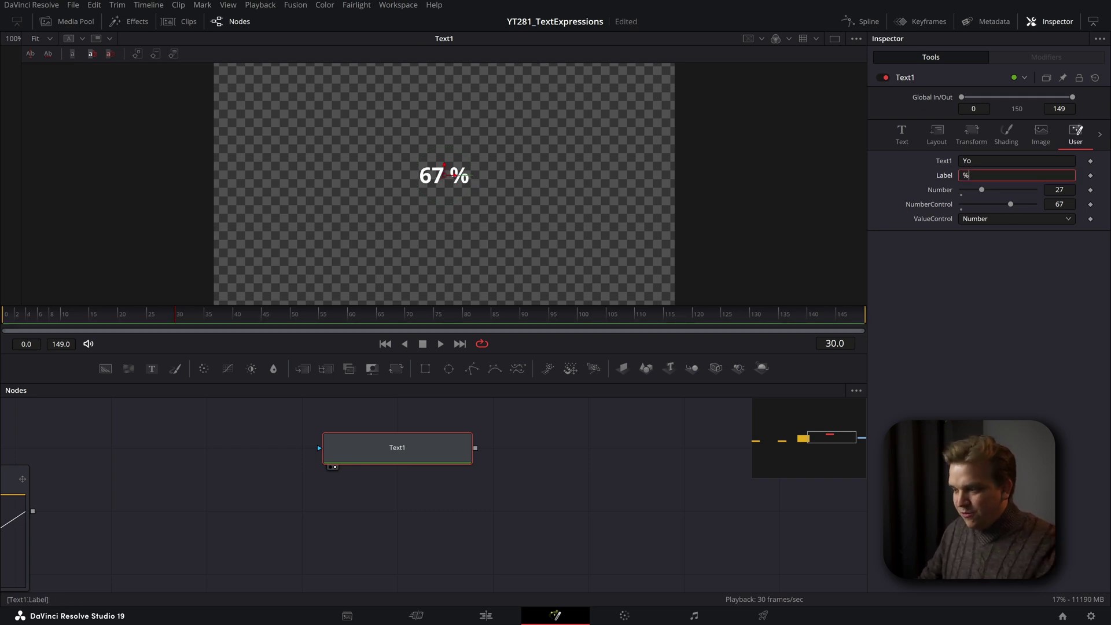
pyautogui.press('BackSpace')
pyautogui.write('Ta')
pyautogui.press('capslock')
pyautogui.write('COI')
pyautogui.press('BackSpace')
pyautogui.press('BackSpace')
pyautogui.press('BackSpace')
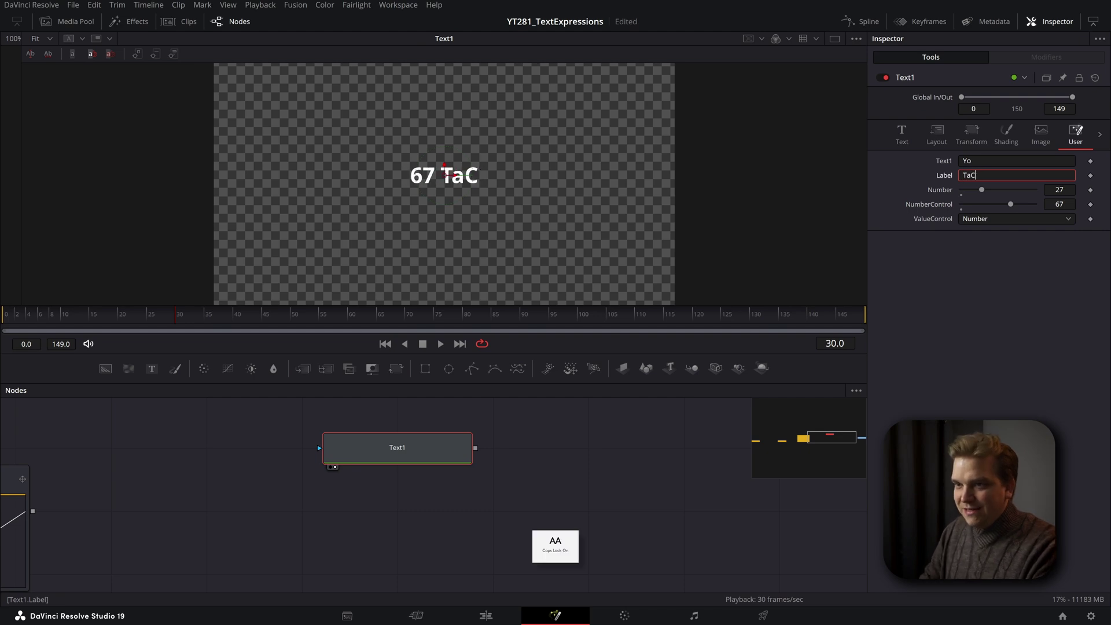
pyautogui.press('Tab')
pyautogui.press('capslock')
pyautogui.write('cos')
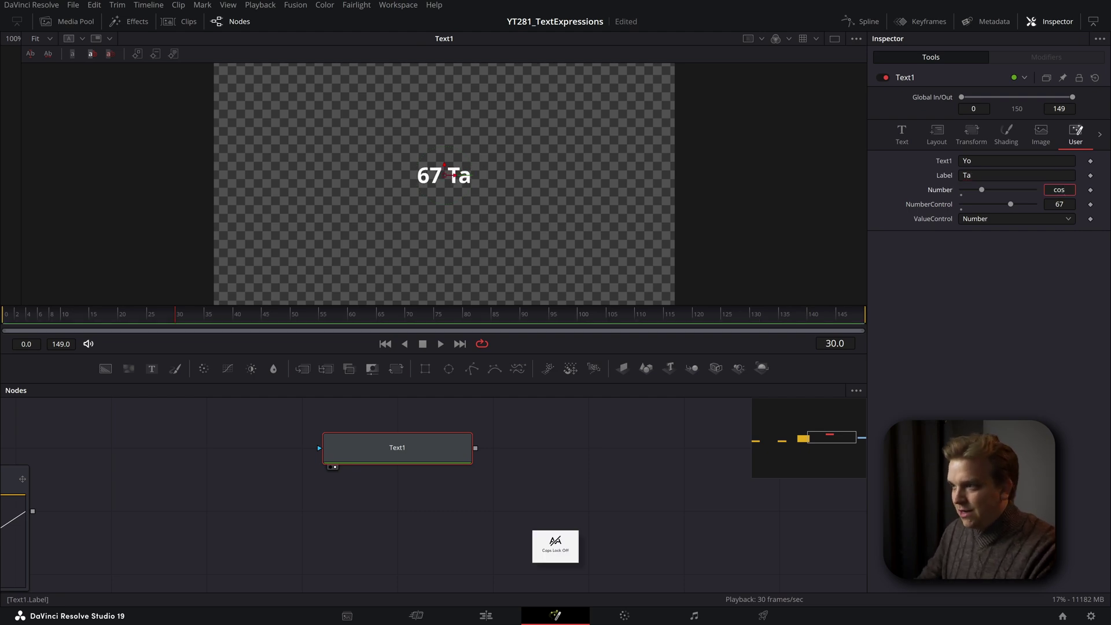
pyautogui.hotkey('shift', 'Tab')
pyautogui.write('cos')
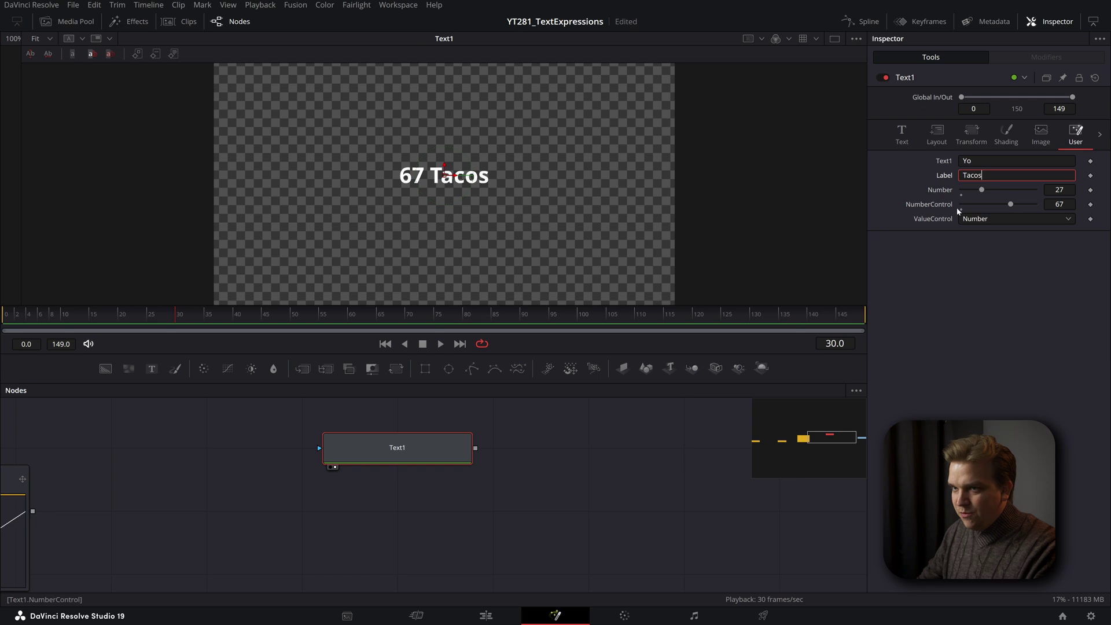
# Switch ValueControl to Text and set the custom Text1 text to subscribe!!!!!1.
pyautogui.click(982, 219)
pyautogui.click(982, 234)
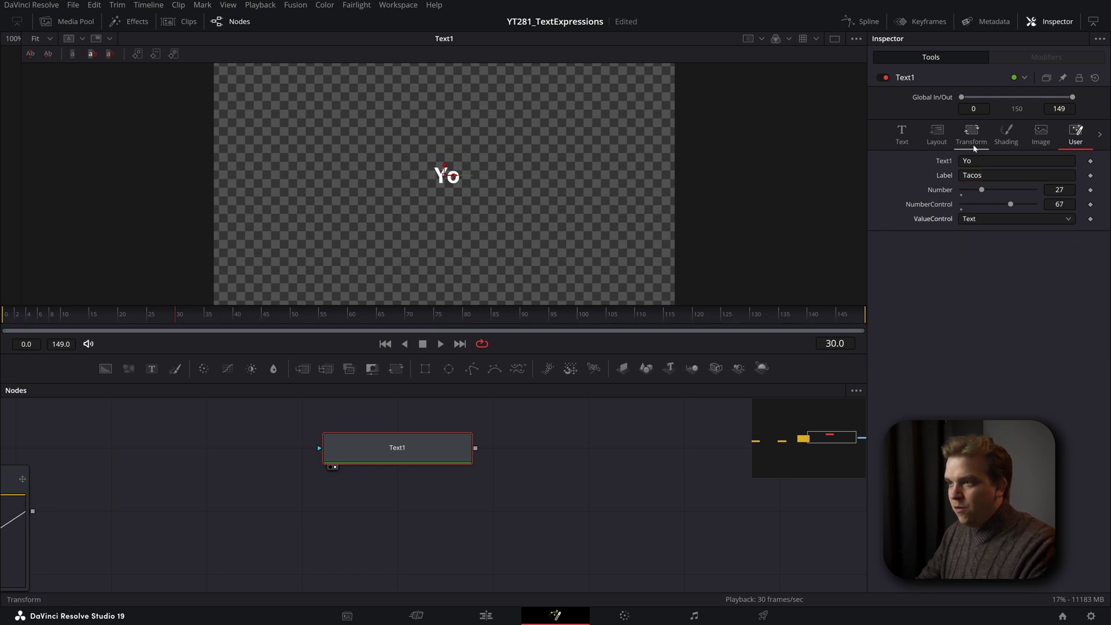
pyautogui.write('helooooo')
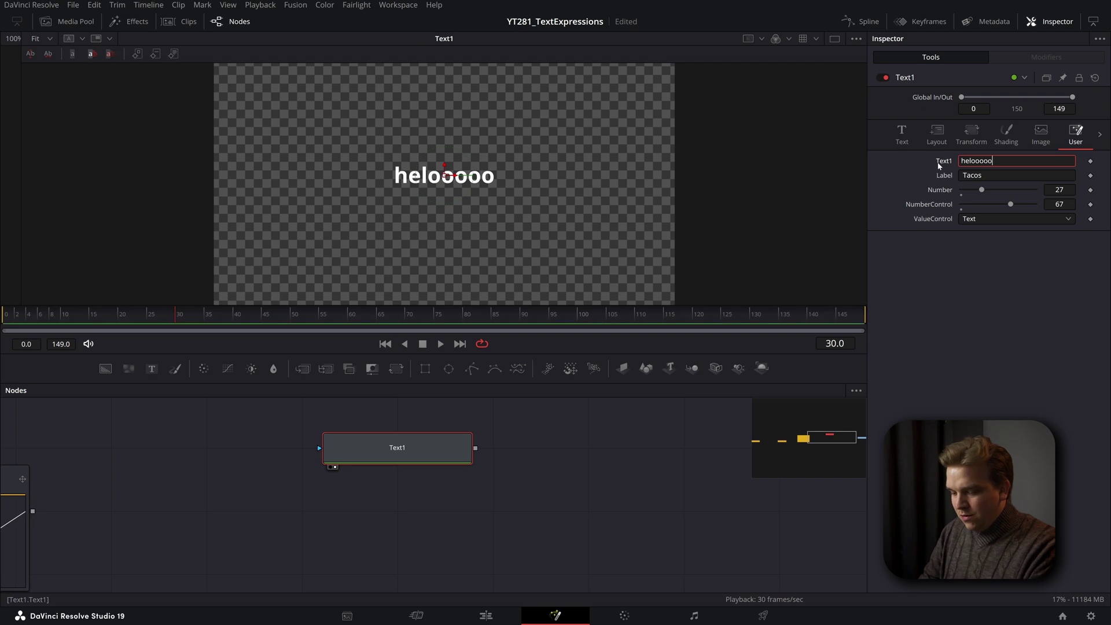
pyautogui.hotkey('ctrl', 'a')
pyautogui.write('subs')
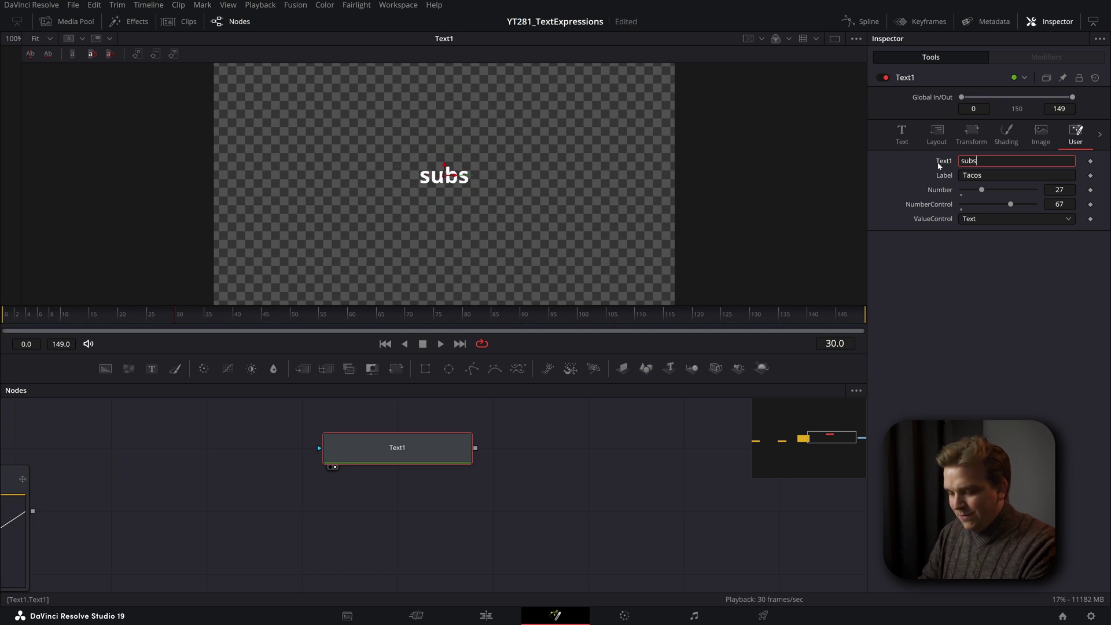
pyautogui.write('cribe111')
pyautogui.press('BackSpace')
pyautogui.press('BackSpace')
pyautogui.press('BackSpace')
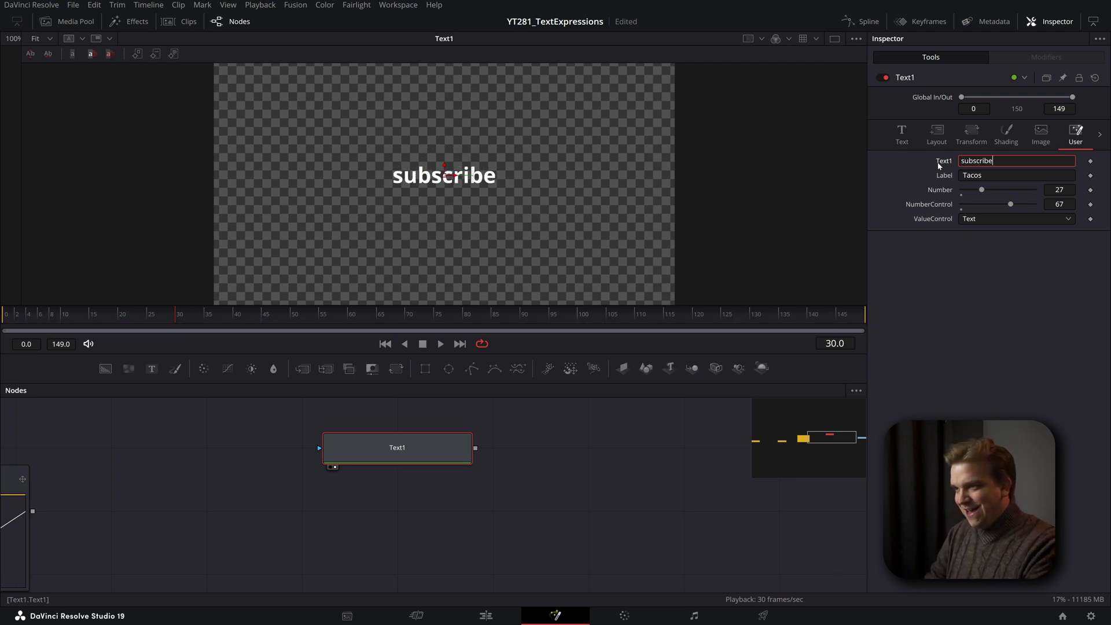
pyautogui.write('!!!!!1')
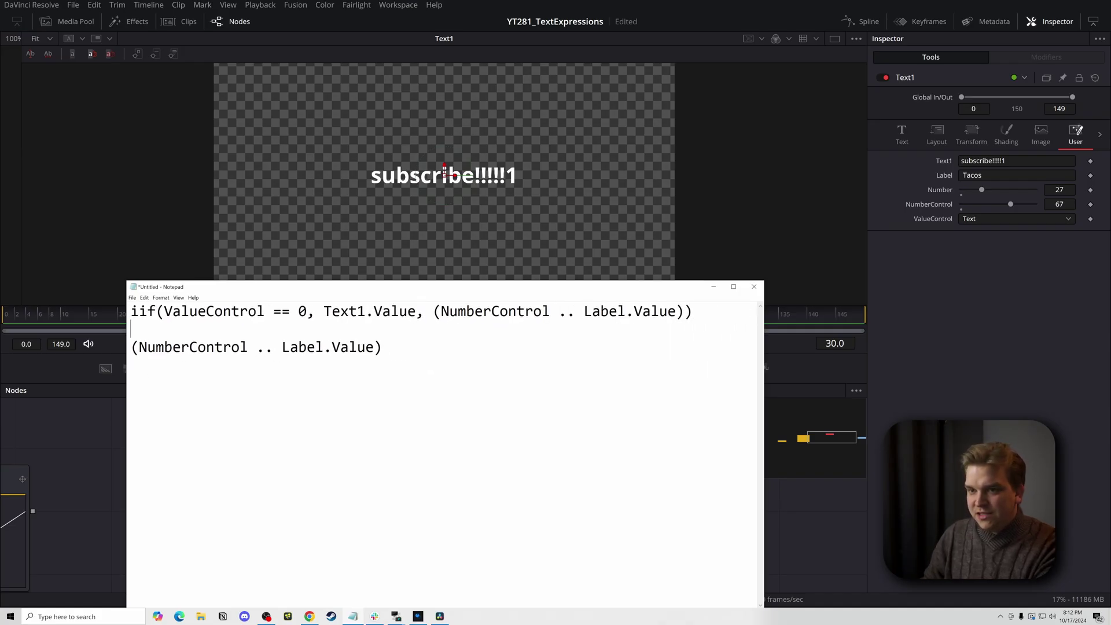
# Review the start of the iif expression in Notepad, highlighting the iif keyword and the condition that follows it.
pyautogui.press('Up')
pyautogui.hotkey('shift', 'Right')
pyautogui.hotkey('shift', 'Right')
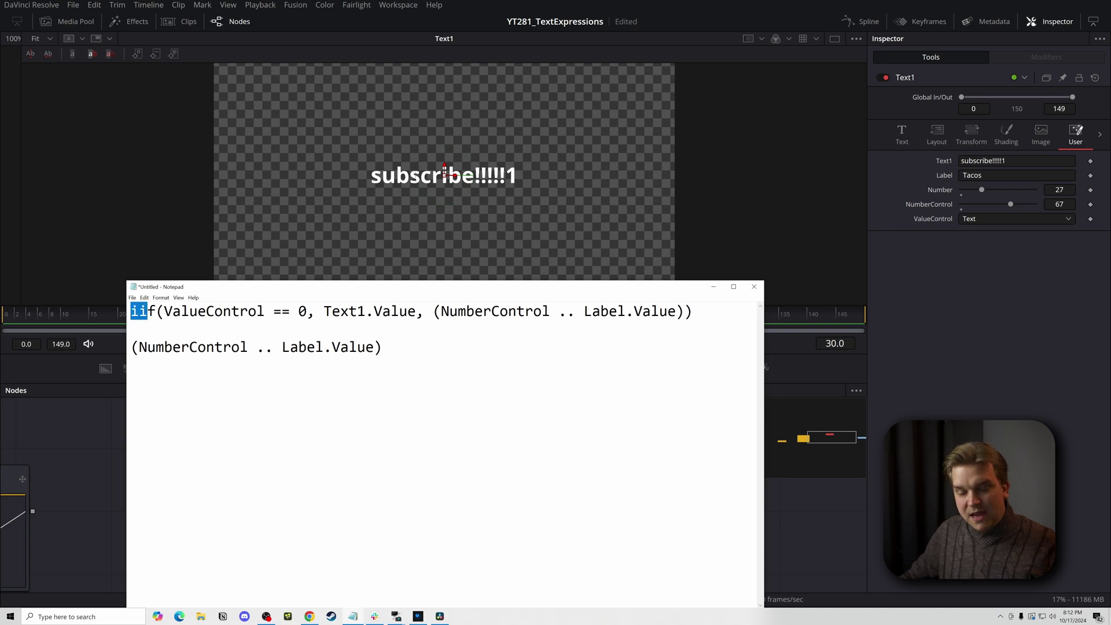
pyautogui.press('Right')
pyautogui.press('Right')
pyautogui.press('Right')
pyautogui.hotkey('shift', 'Right')
pyautogui.hotkey('shift', 'Right')
pyautogui.hotkey('shift', 'Right')
pyautogui.hotkey('shift', 'Right')
pyautogui.hotkey('shift', 'Right')
pyautogui.hotkey('shift', 'Right')
pyautogui.hotkey('shift', 'Right')
pyautogui.hotkey('shift', 'Right')
pyautogui.hotkey('shift', 'Right')
pyautogui.hotkey('shift', 'Right')
pyautogui.hotkey('shift', 'Right')
pyautogui.hotkey('shift', 'Right')
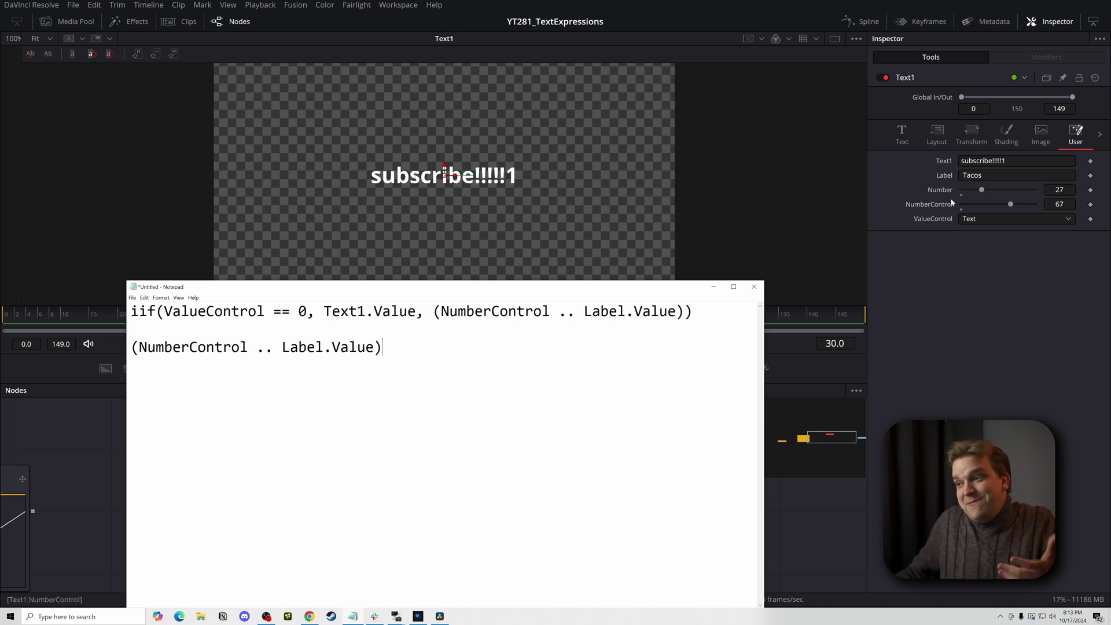
# Look over the ValueControl options on the Text1 node in Fusion and choose Text.
pyautogui.click(971, 220)
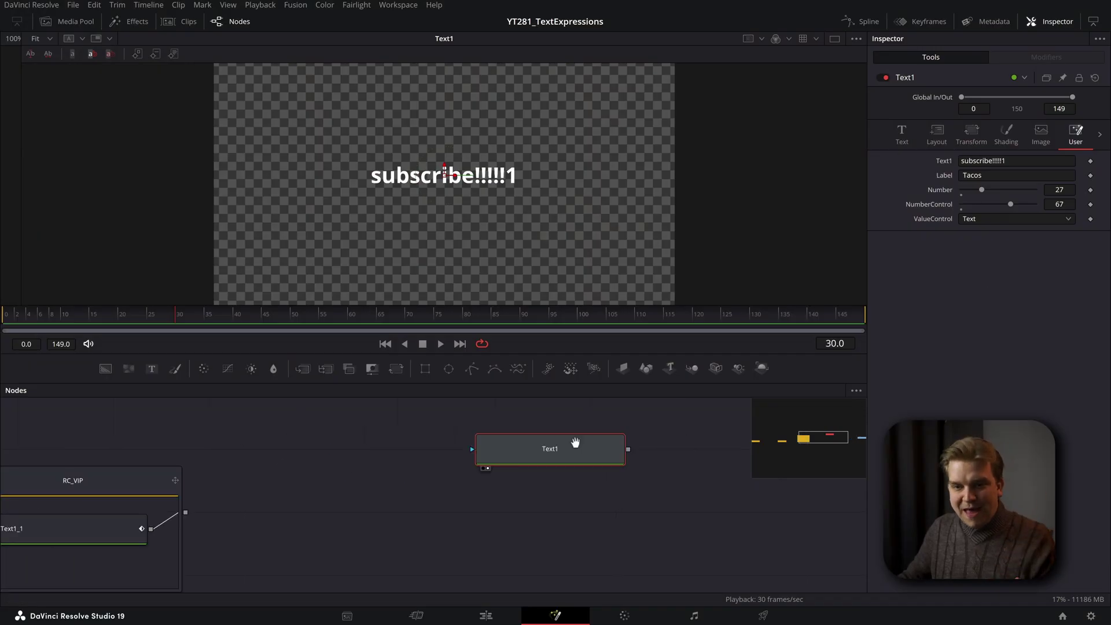
pyautogui.click(384, 485)
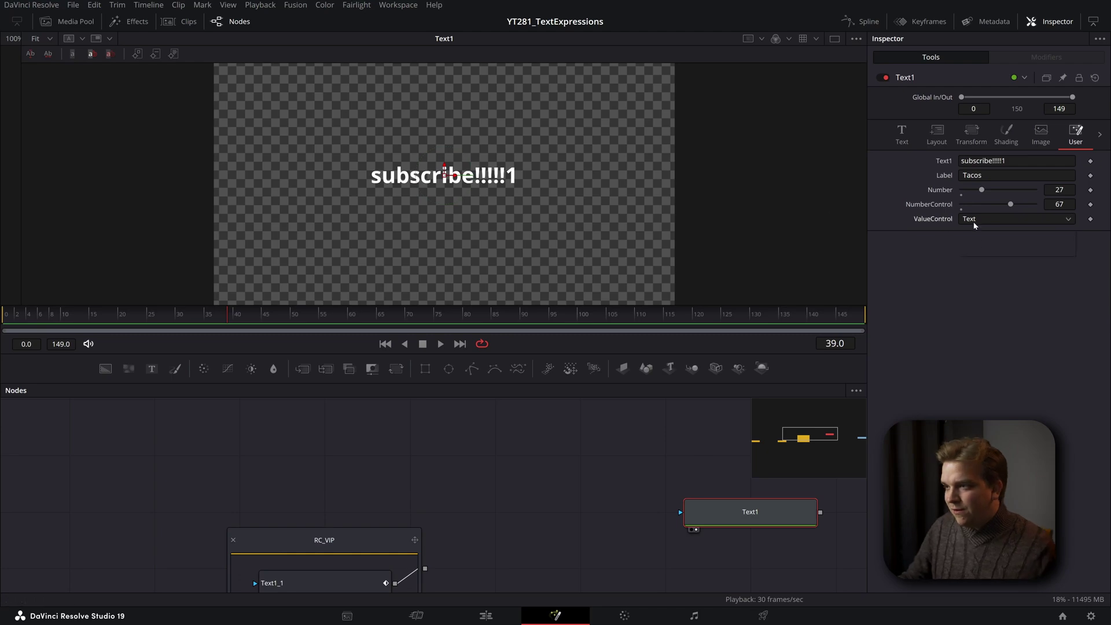
pyautogui.click(972, 219)
pyautogui.click(972, 235)
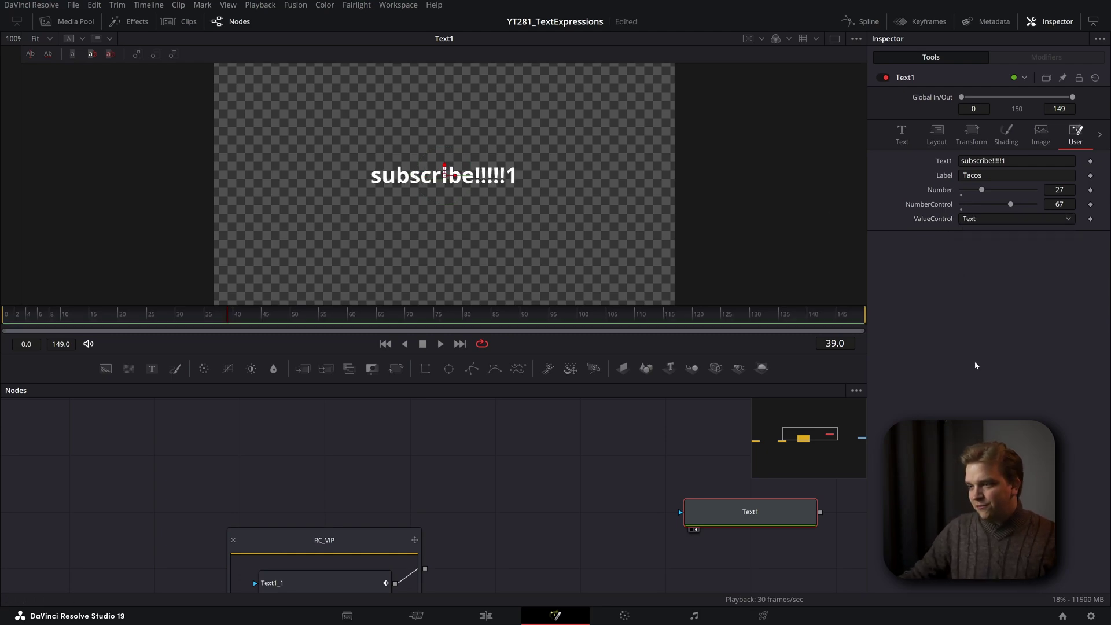